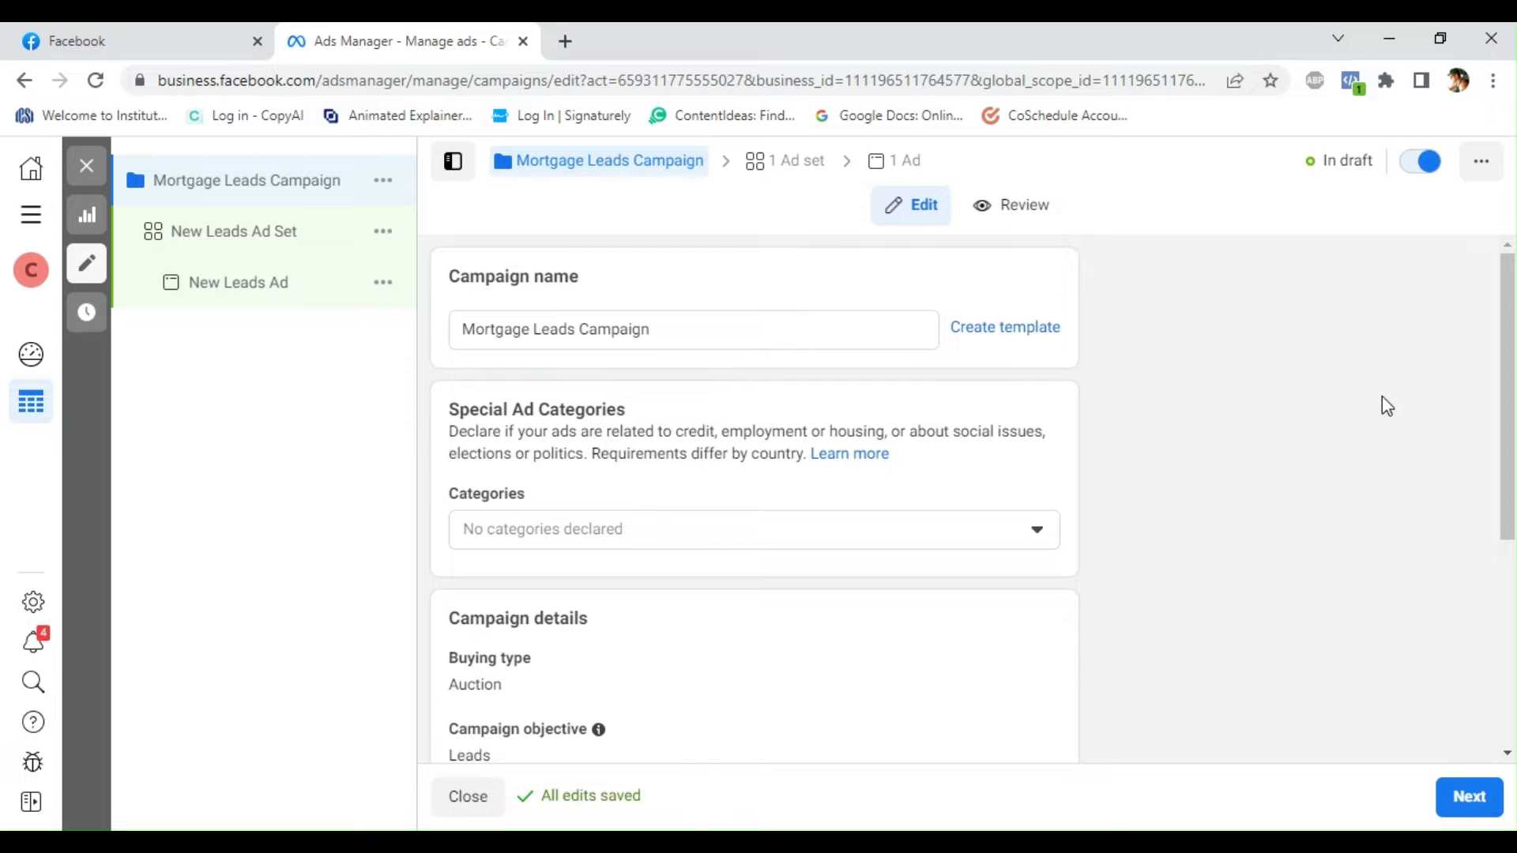
Proceed from the campaign settings to the ad set and dismiss the suggestion to switch the conversion location
{"action": "left_click_drag", "start_coordinate": [1509, 411], "coordinate": [1495, 663]}
{"action": "left_click", "coordinate": [1484, 804]}
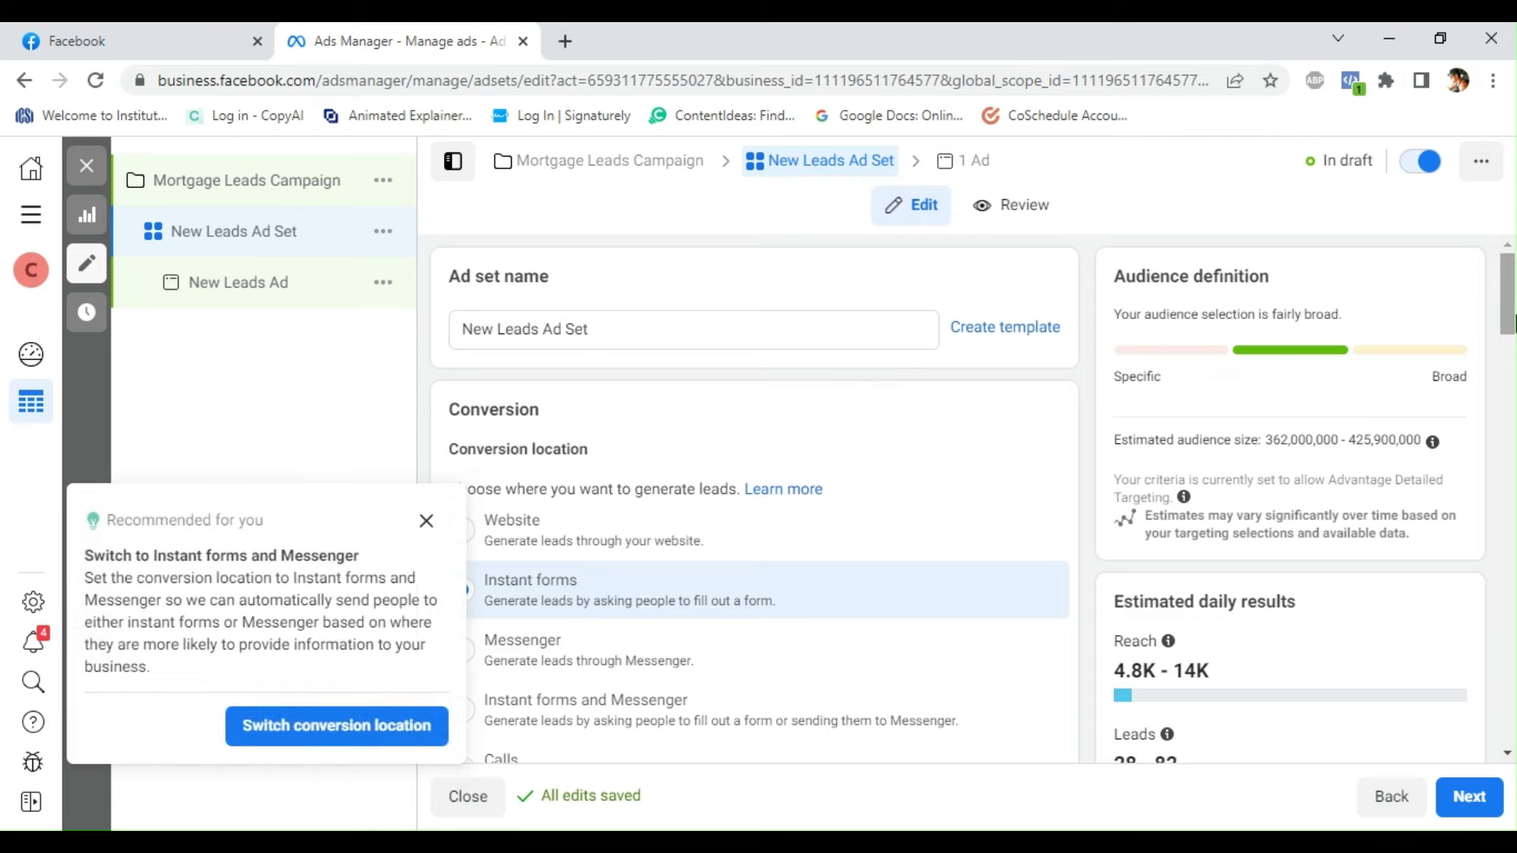
{"action": "left_click", "coordinate": [426, 520]}
{"action": "scroll", "coordinate": [1335, 331], "scroll_direction": "down", "scroll_amount": 3}
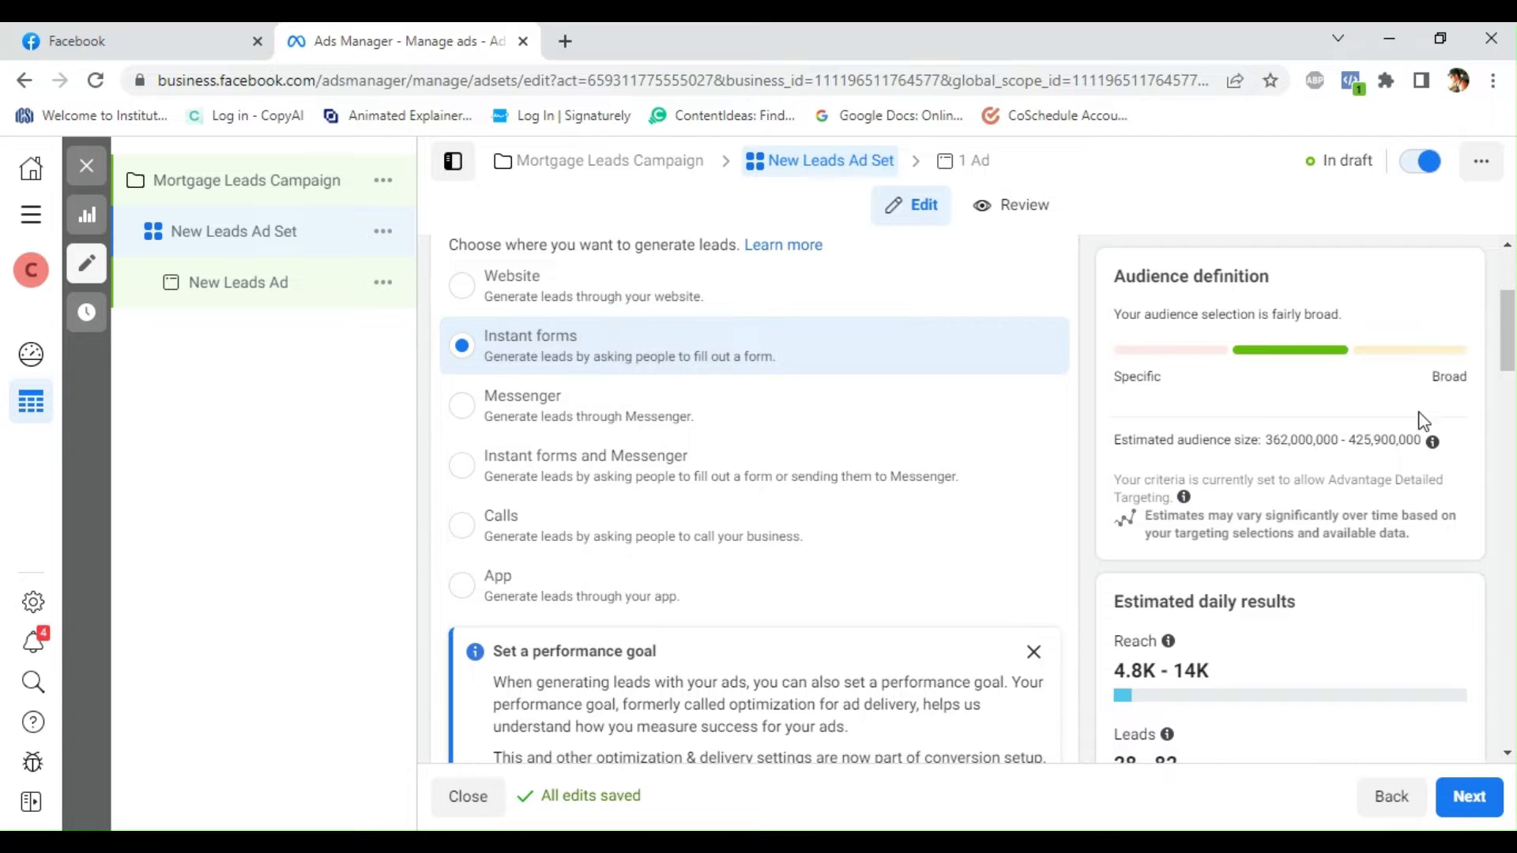
Examine the ad set's daily budget and schedule settings
{"action": "left_click_drag", "start_coordinate": [1511, 332], "coordinate": [1511, 496]}
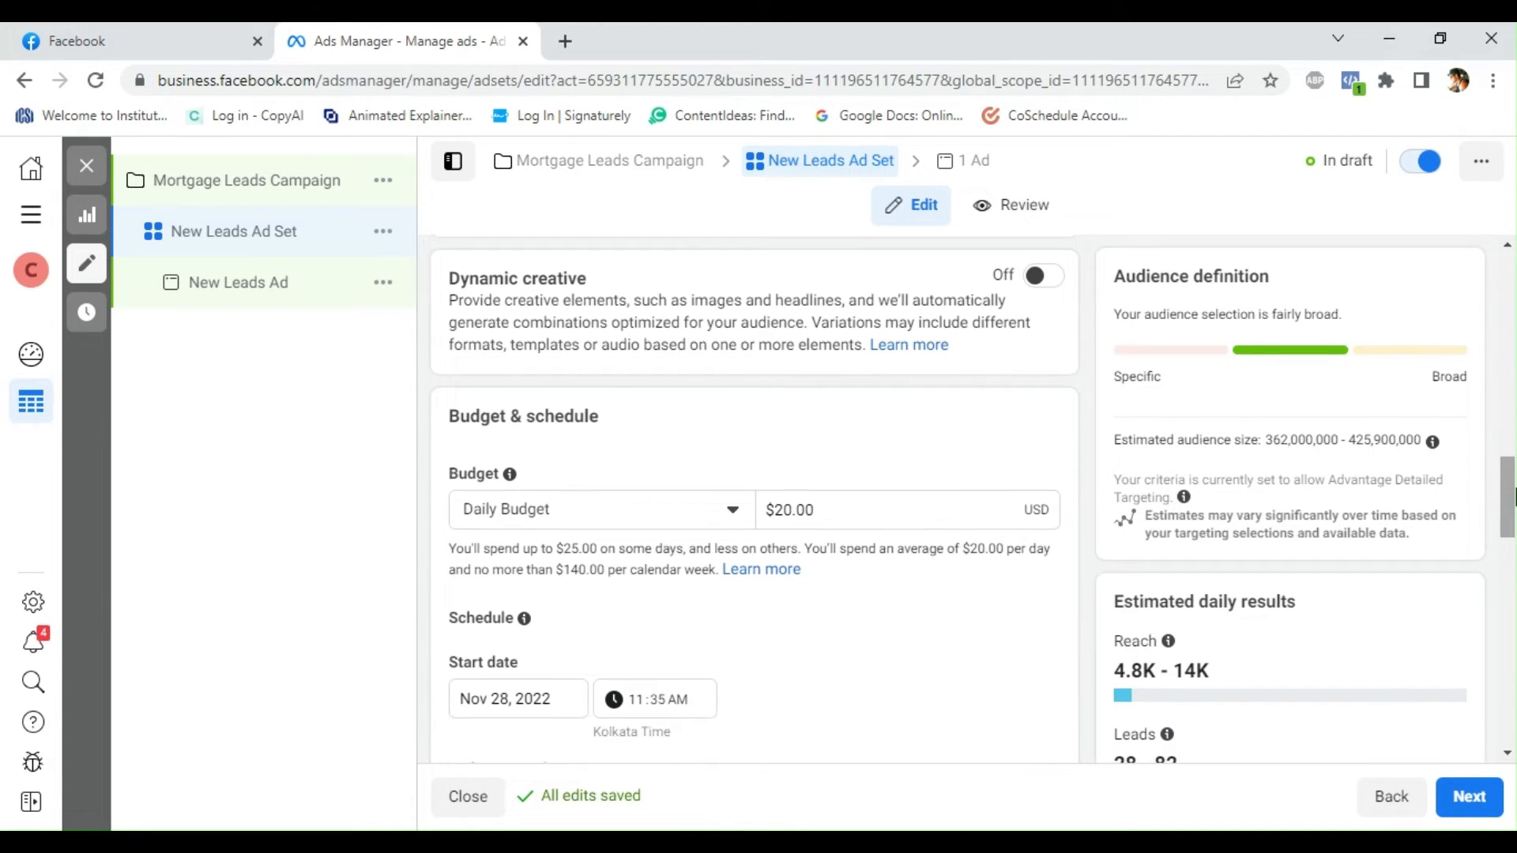
{"action": "scroll", "coordinate": [787, 370], "scroll_direction": "down", "scroll_amount": 1}
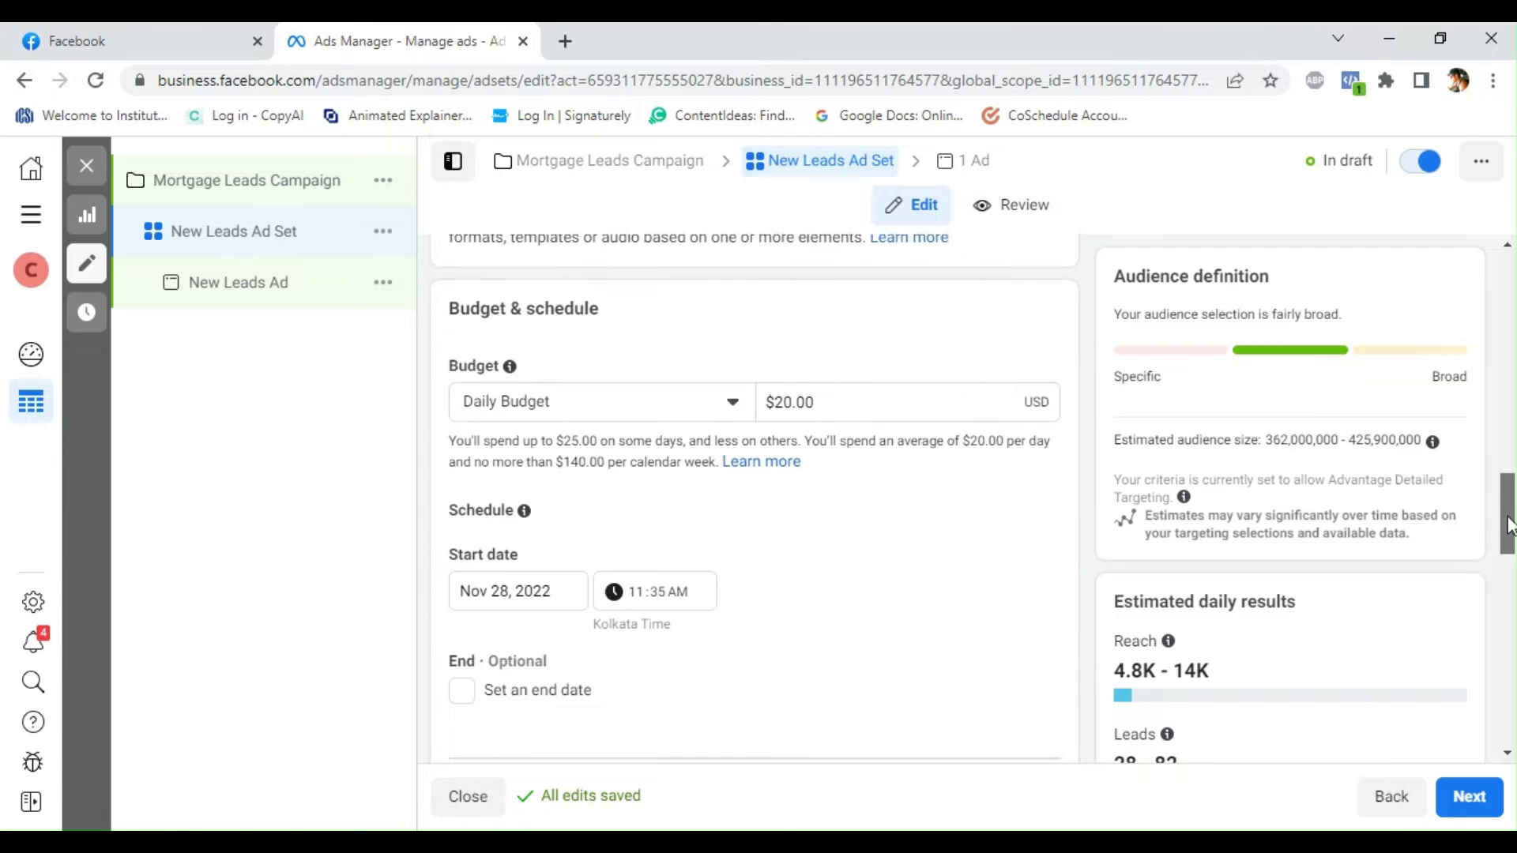
{"action": "left_click", "coordinate": [779, 395]}
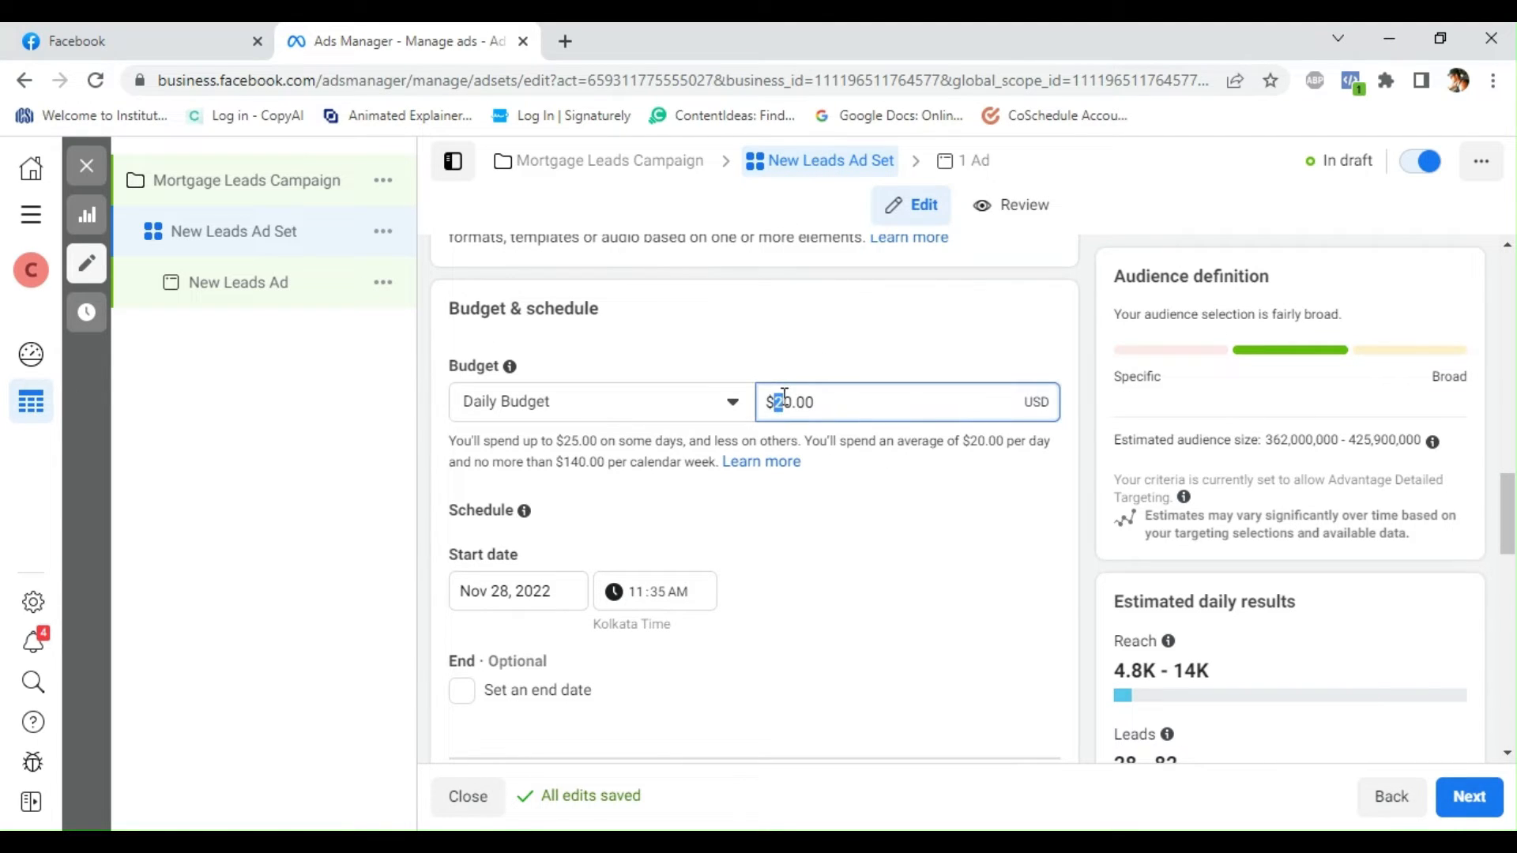
{"action": "left_click", "coordinate": [1079, 474]}
Add the city of New York, New York, United States to the audience locations and remove India
{"action": "left_click_drag", "start_coordinate": [1511, 531], "coordinate": [1511, 651]}
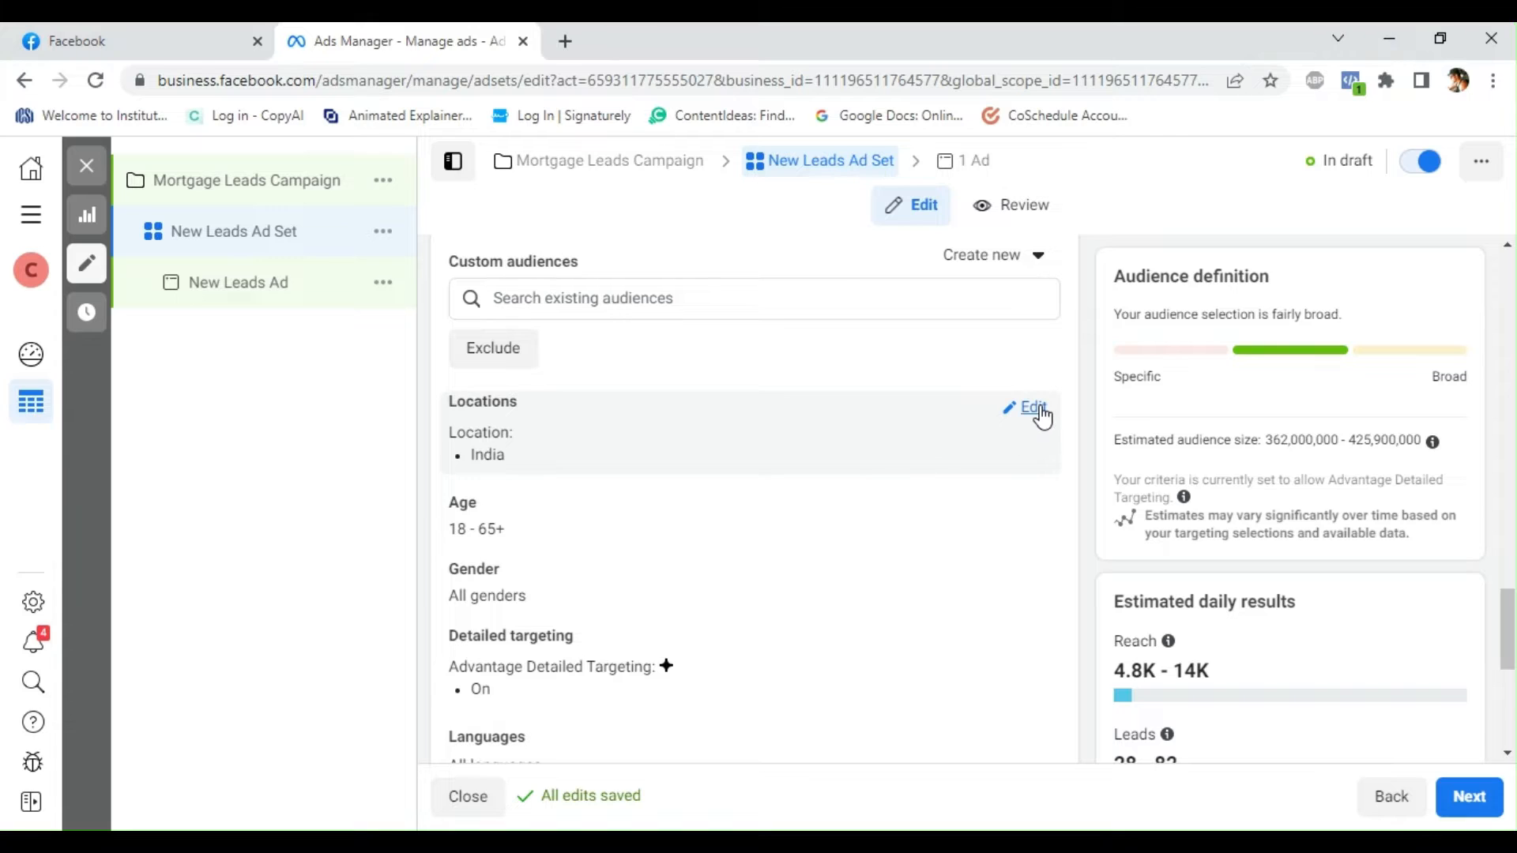
{"action": "left_click", "coordinate": [1032, 407]}
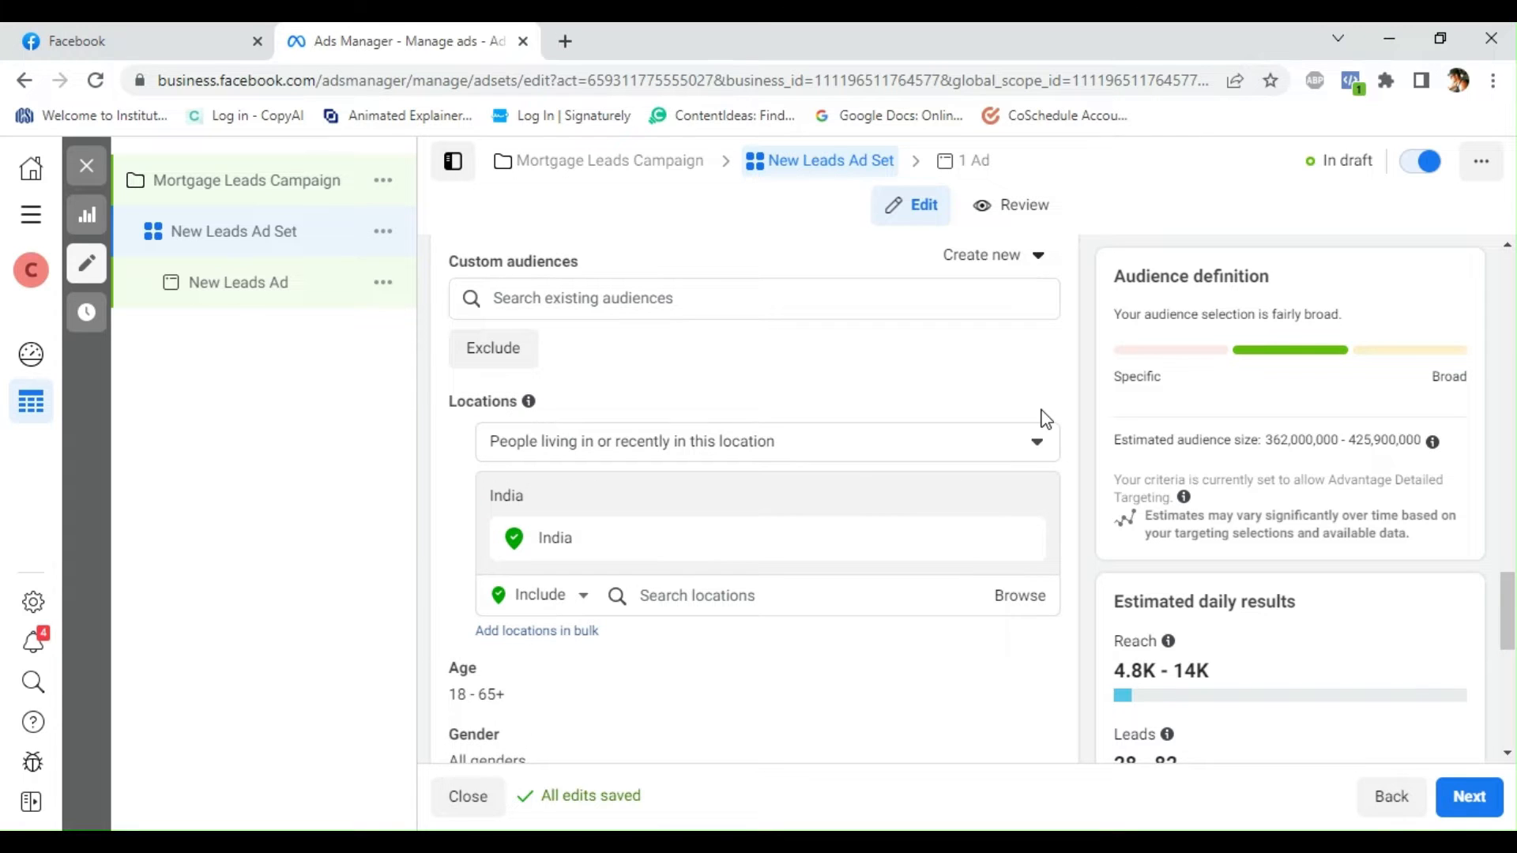
{"action": "left_click", "coordinate": [749, 605]}
{"action": "type", "text": "NewYork"}
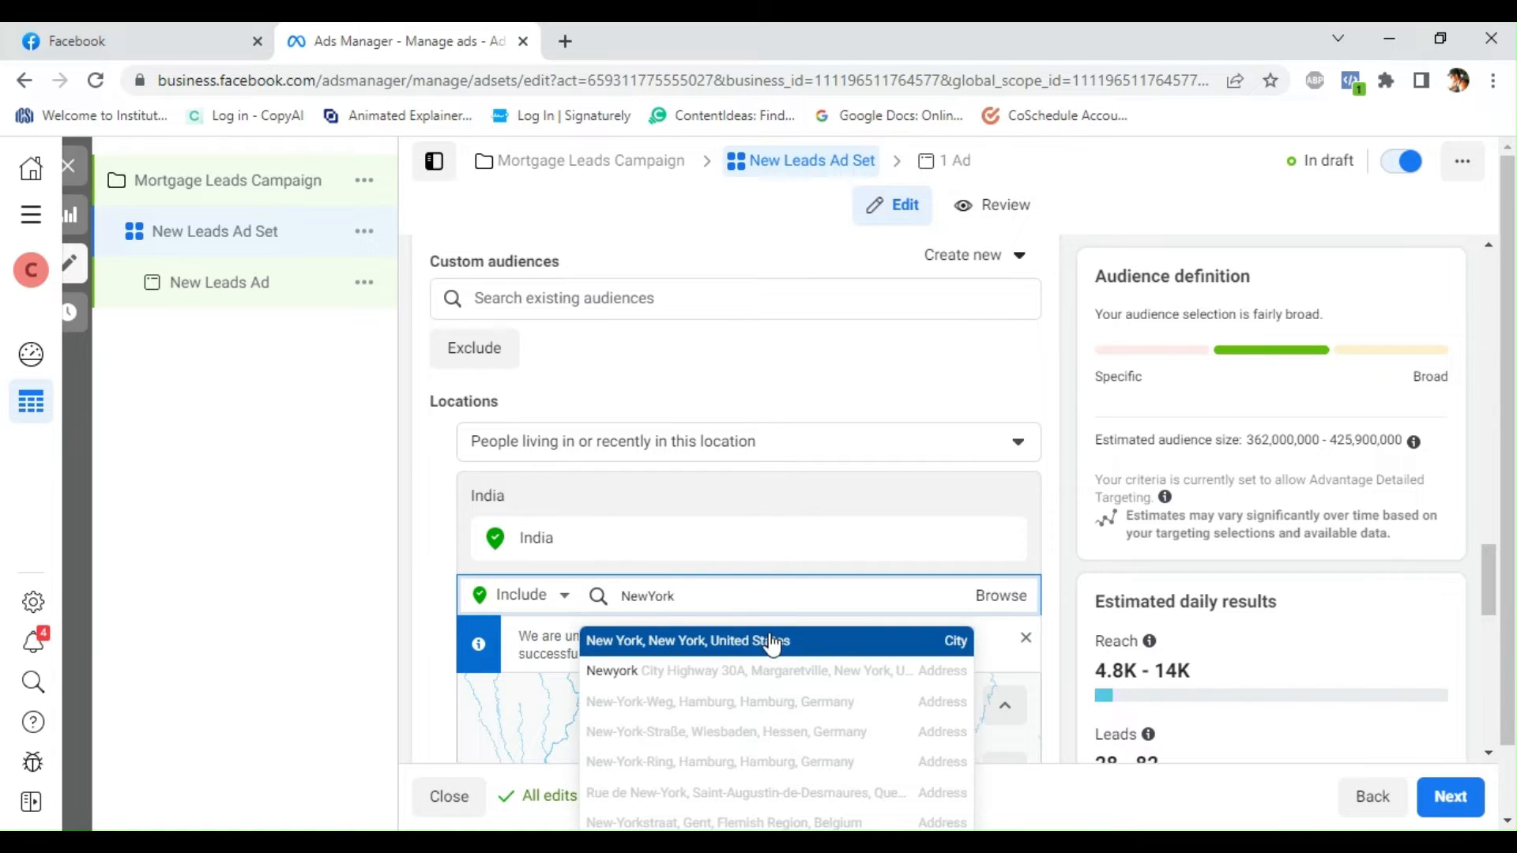
{"action": "left_click", "coordinate": [763, 655]}
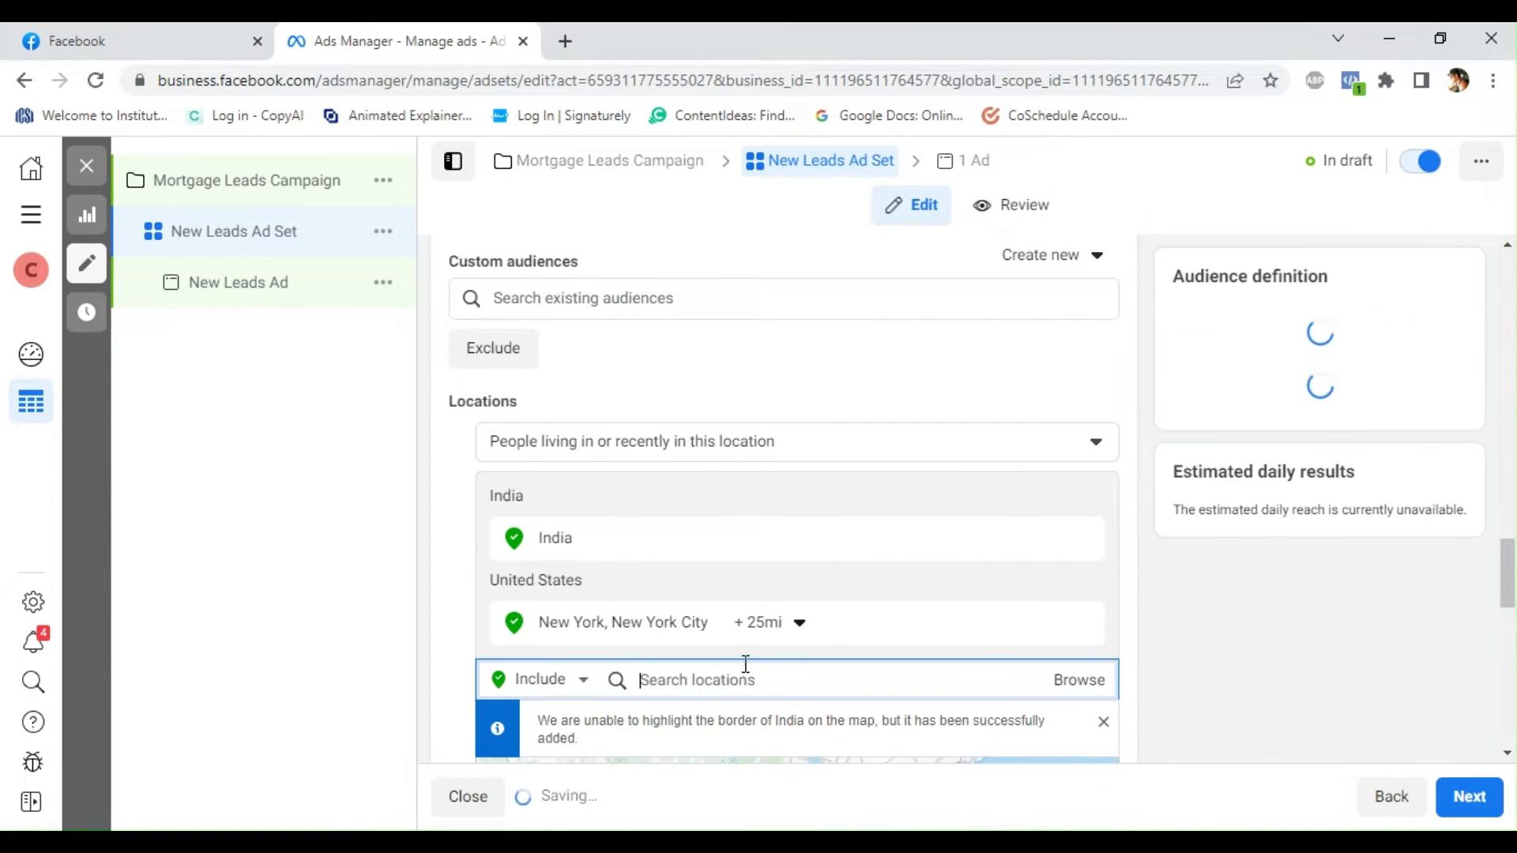
{"action": "left_click_drag", "start_coordinate": [1516, 594], "coordinate": [1515, 621]}
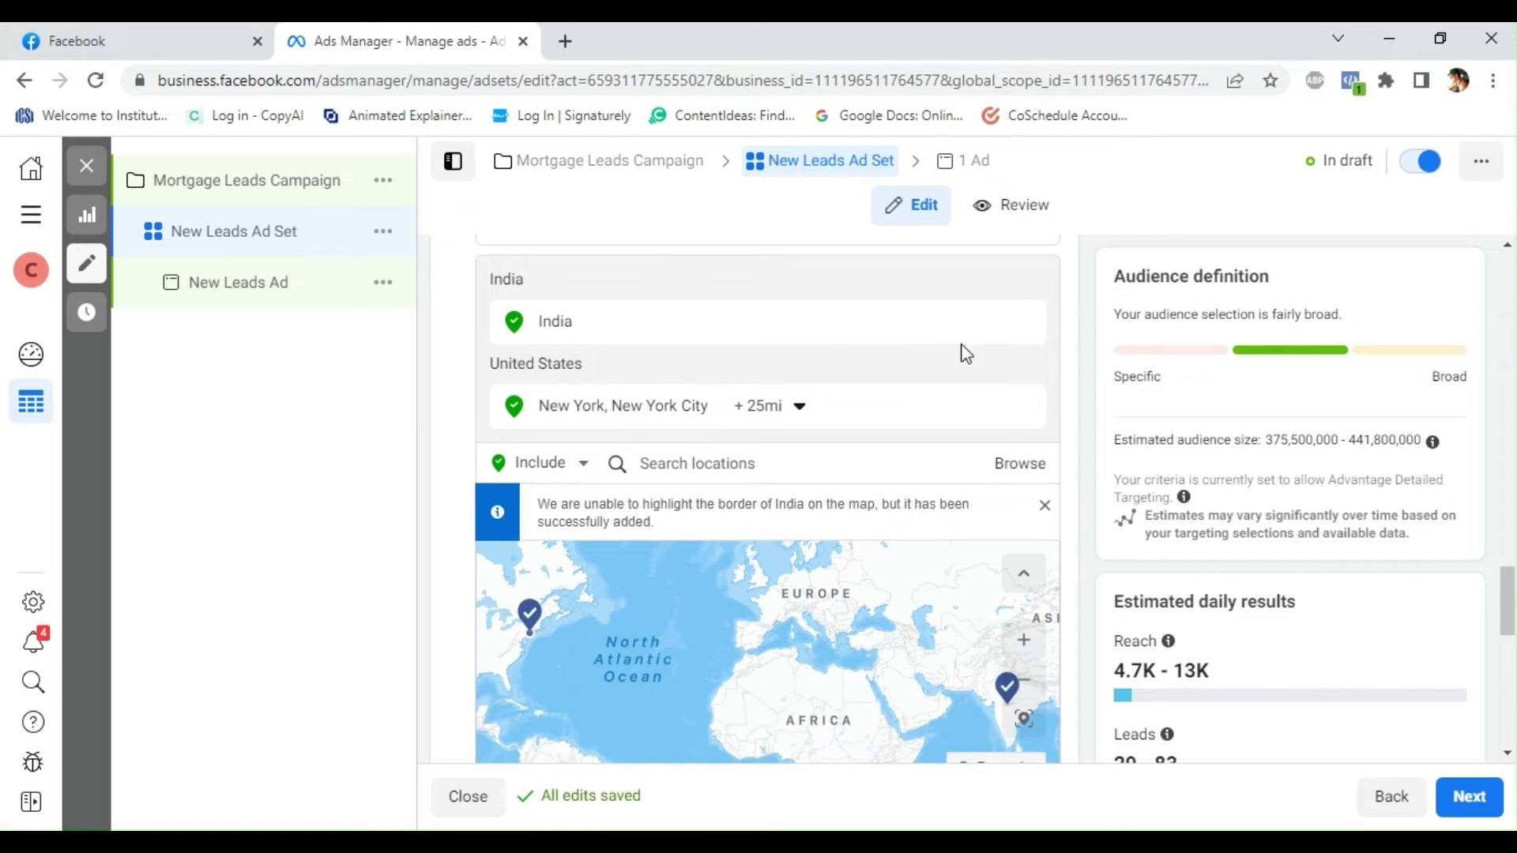
{"action": "left_click", "coordinate": [1024, 324]}
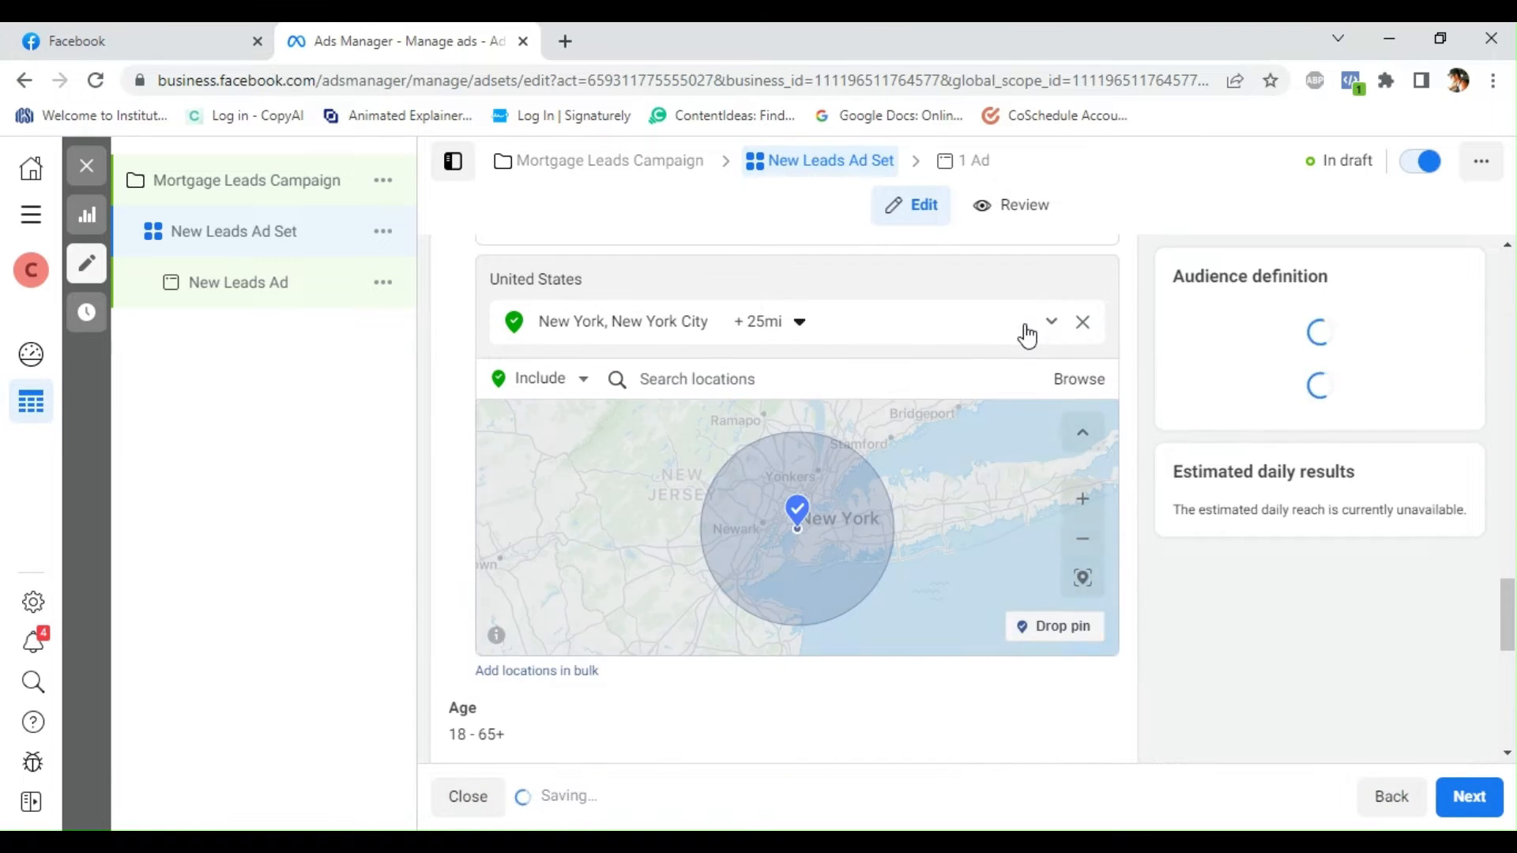
Set the audience's age range to 30 through 60
{"action": "left_click_drag", "start_coordinate": [1513, 622], "coordinate": [1513, 676]}
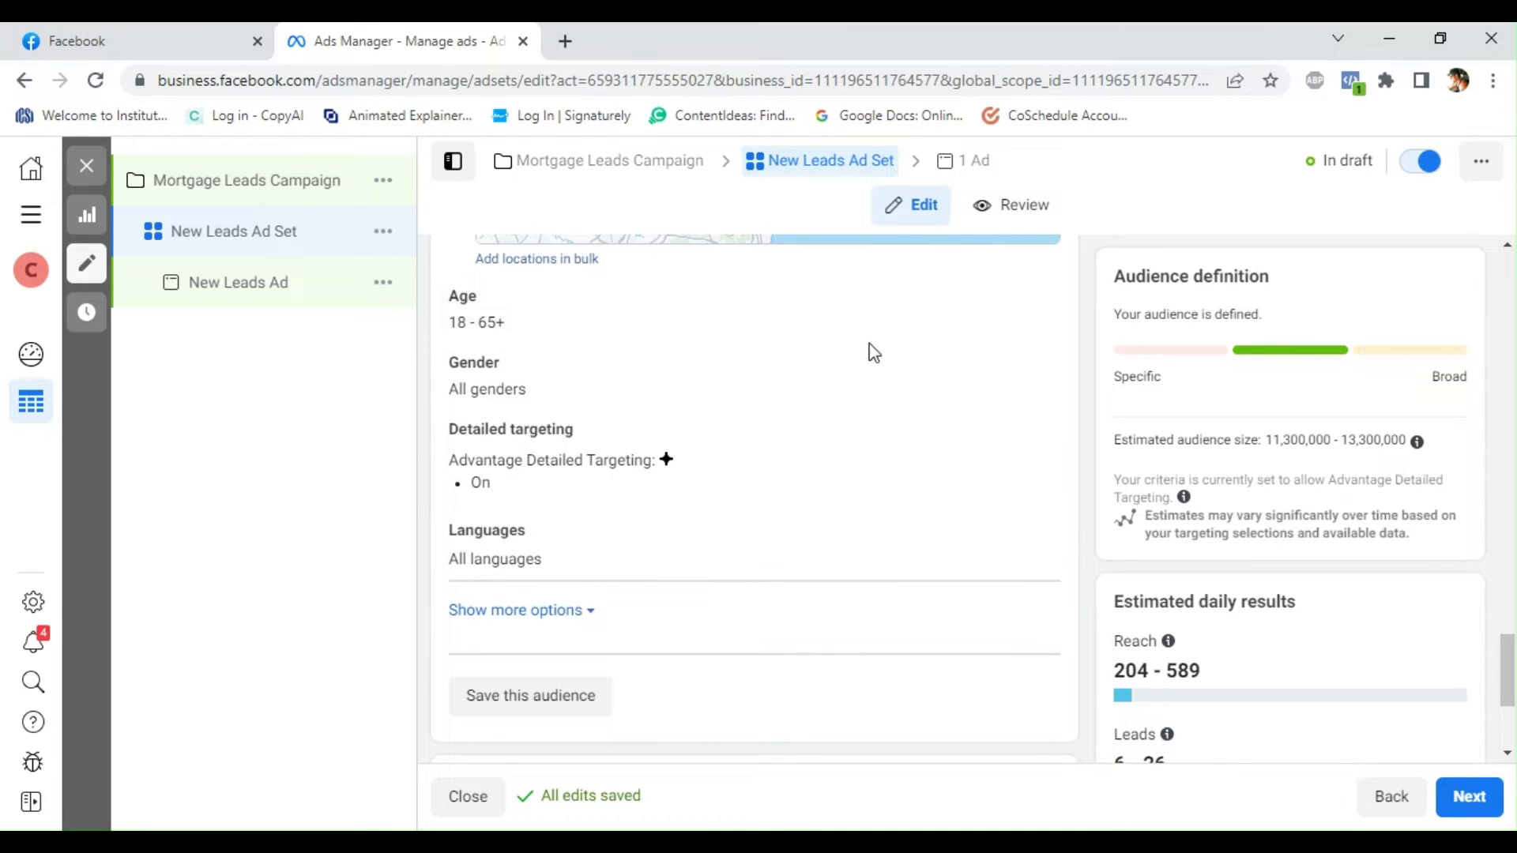
{"action": "left_click", "coordinate": [1024, 299]}
{"action": "left_click", "coordinate": [525, 332]}
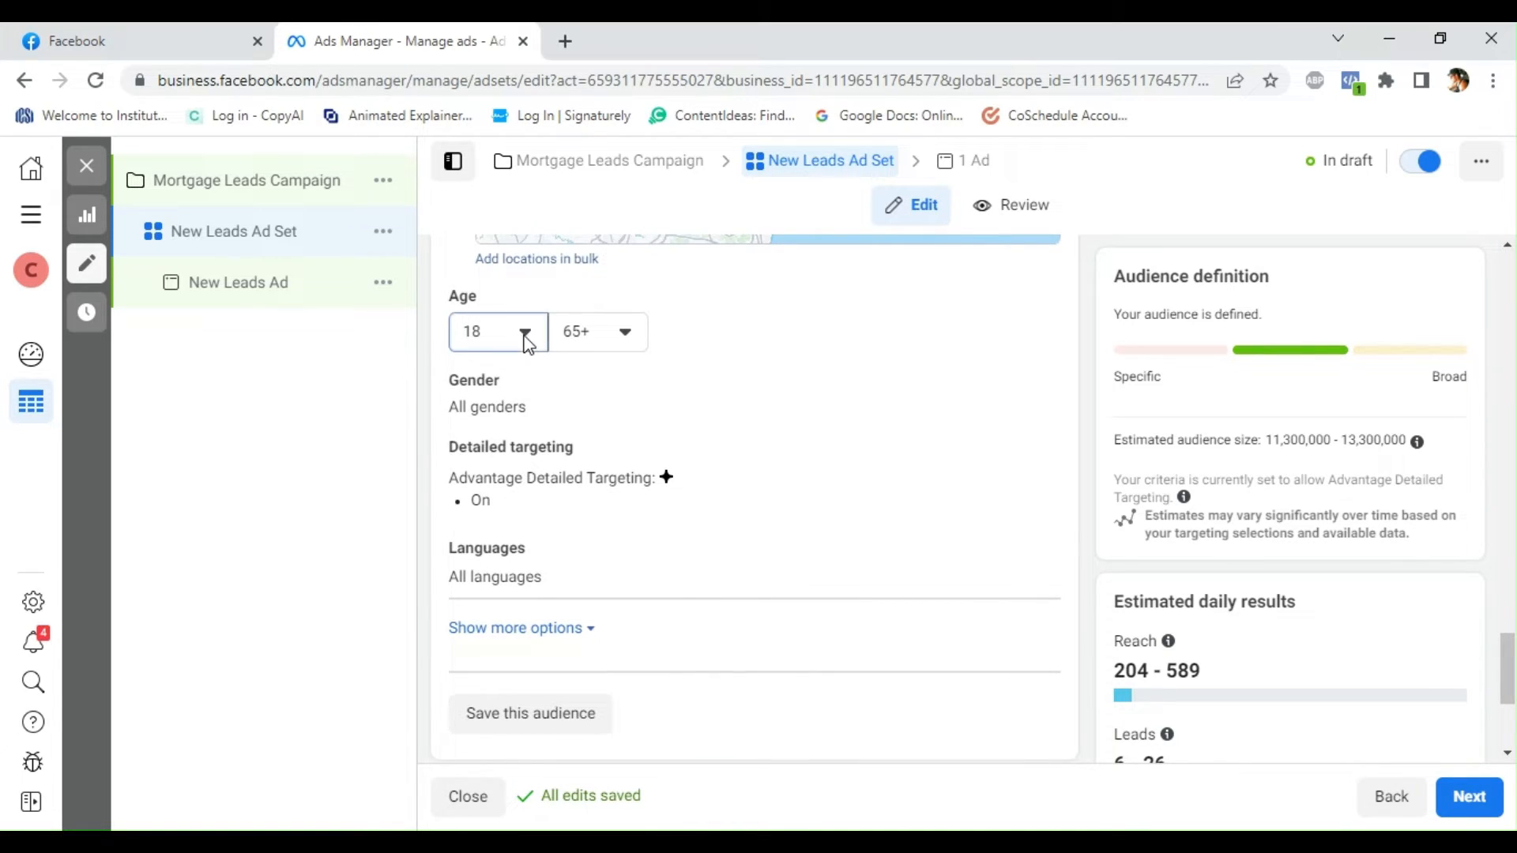
{"action": "scroll", "coordinate": [498, 530], "scroll_direction": "down", "scroll_amount": 4}
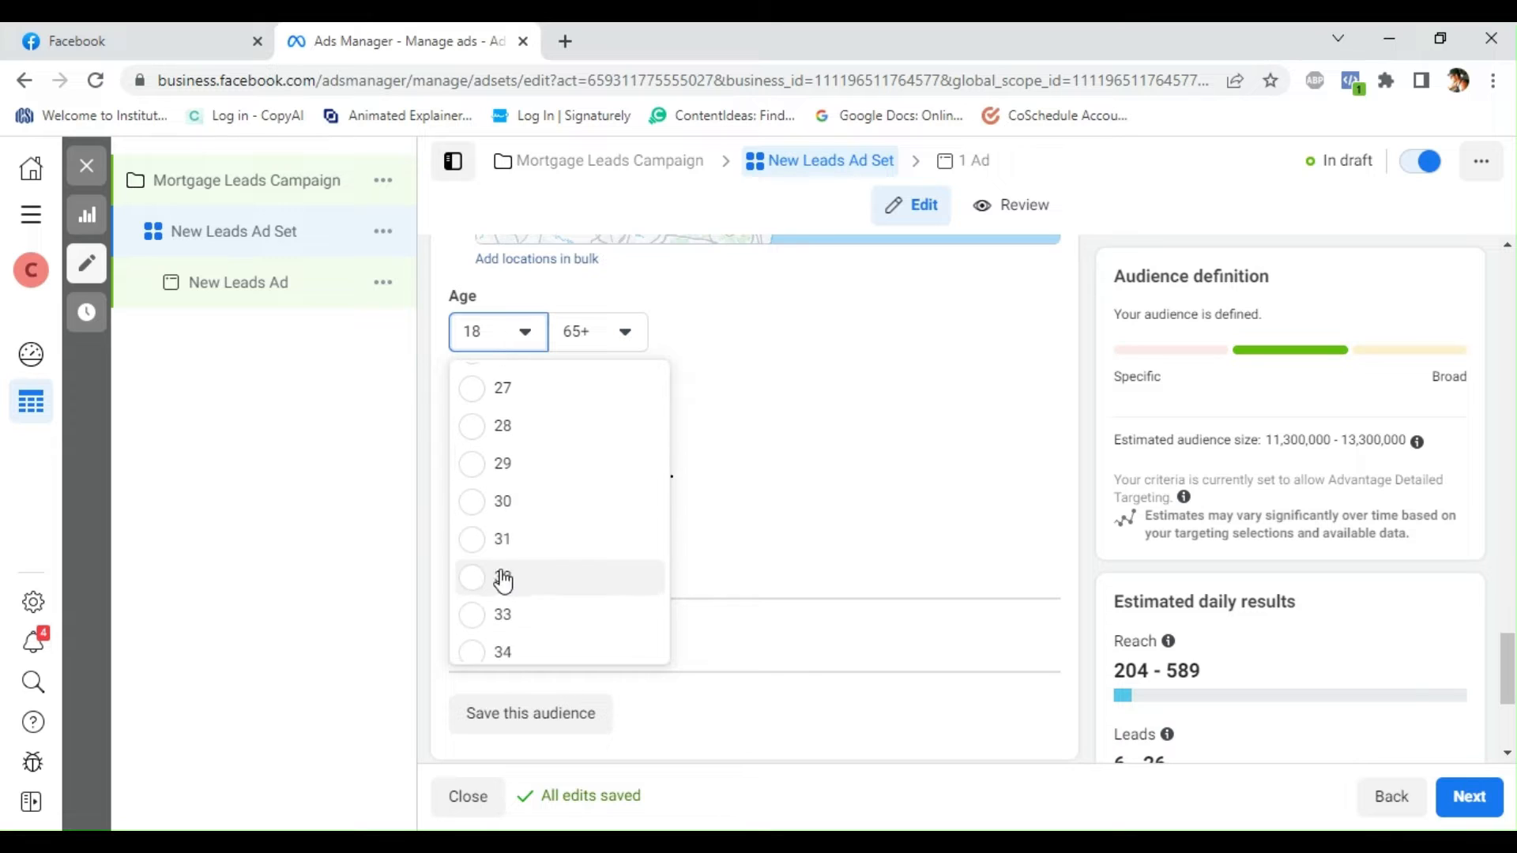
{"action": "left_click", "coordinate": [510, 506]}
{"action": "left_click", "coordinate": [613, 347]}
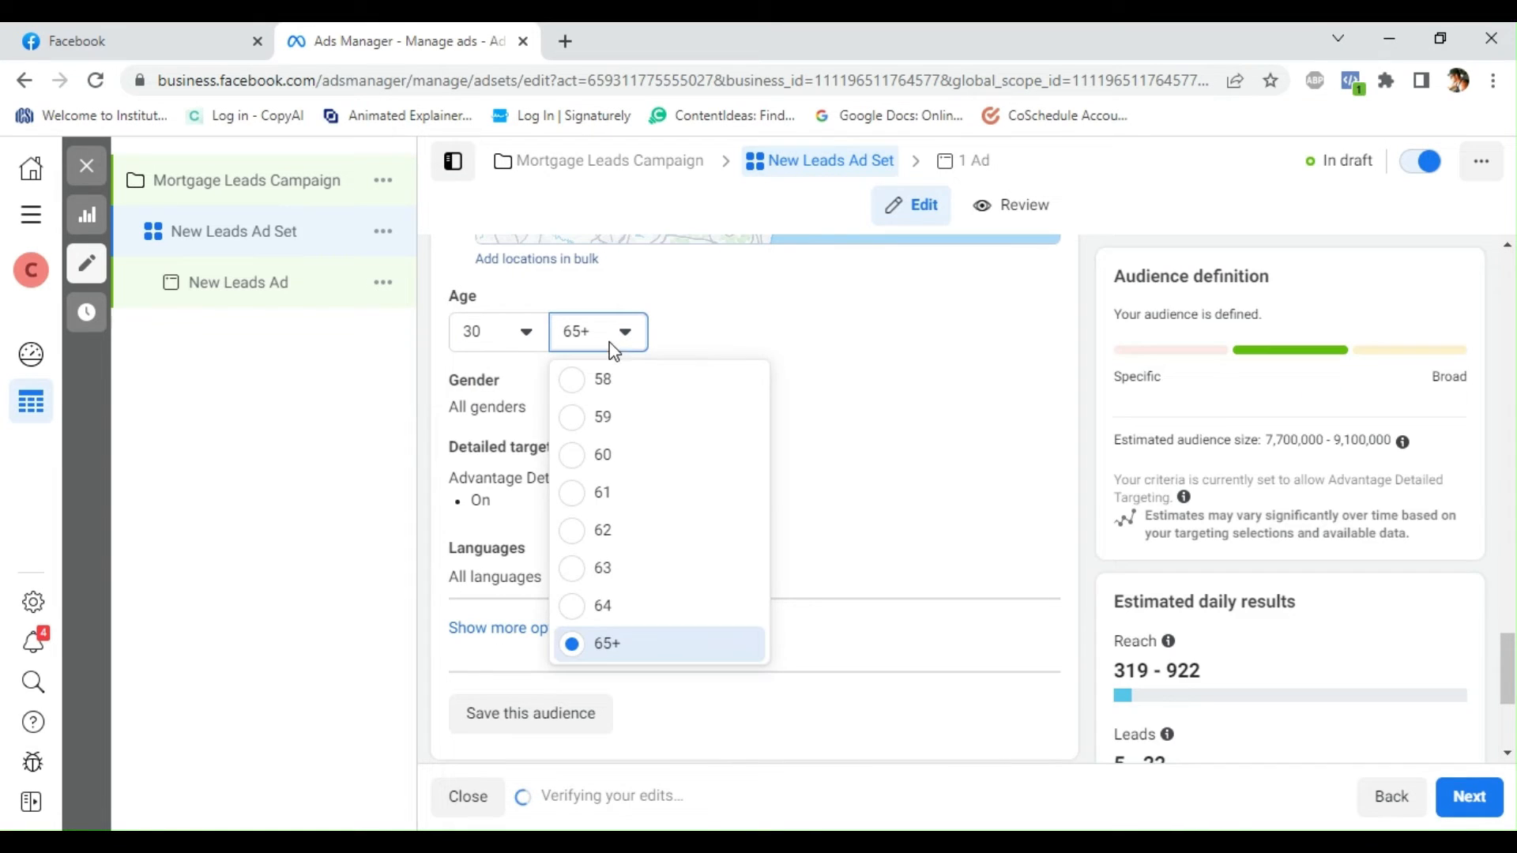
{"action": "left_click", "coordinate": [633, 459]}
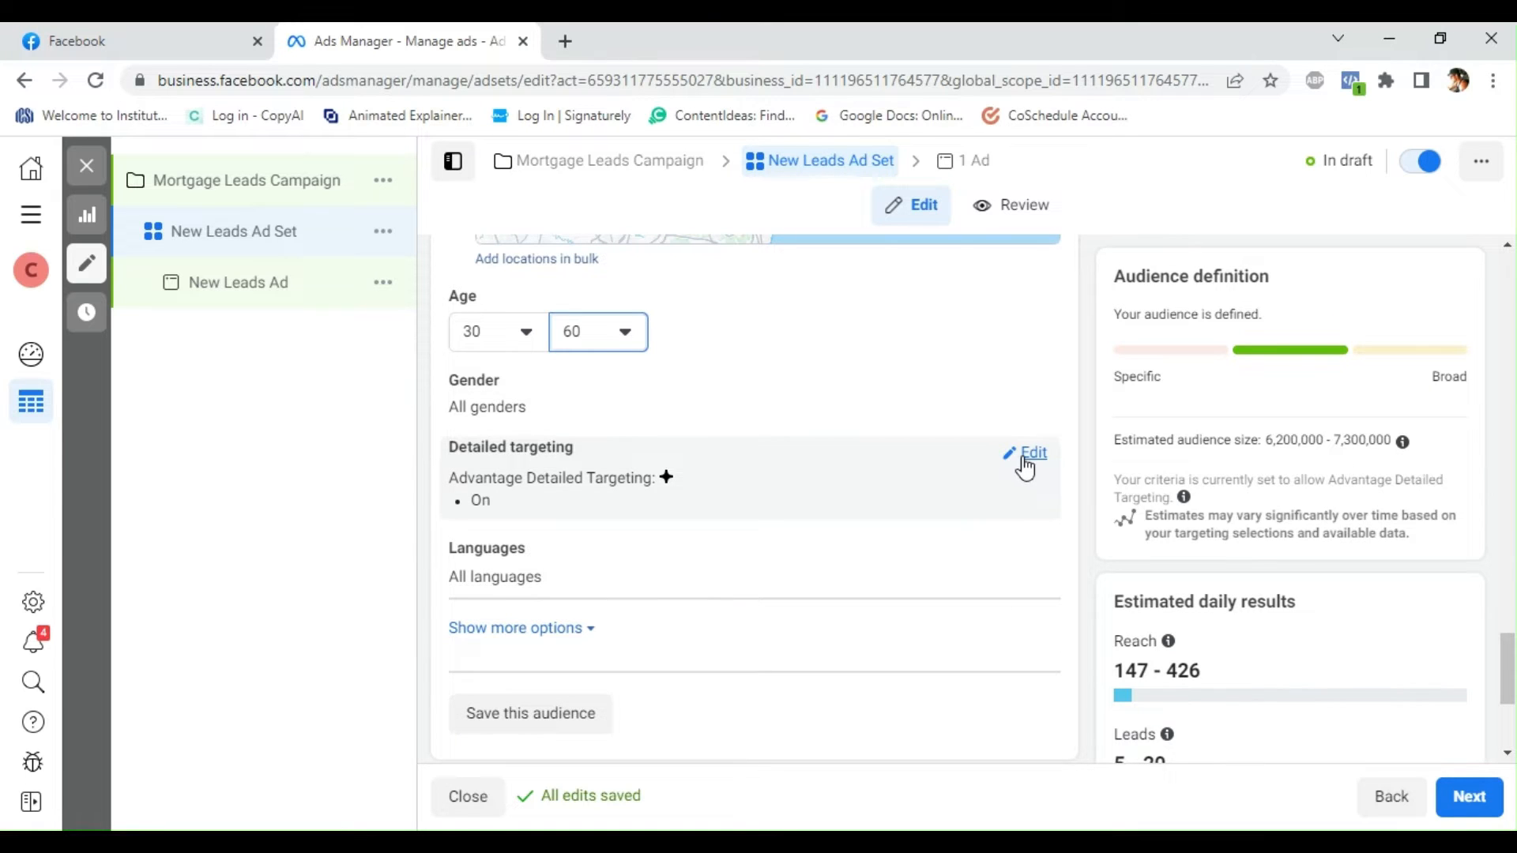
Add the Zillow (real estate) interest to the audience's detailed targeting
{"action": "left_click", "coordinate": [1031, 454]}
{"action": "left_click", "coordinate": [679, 514]}
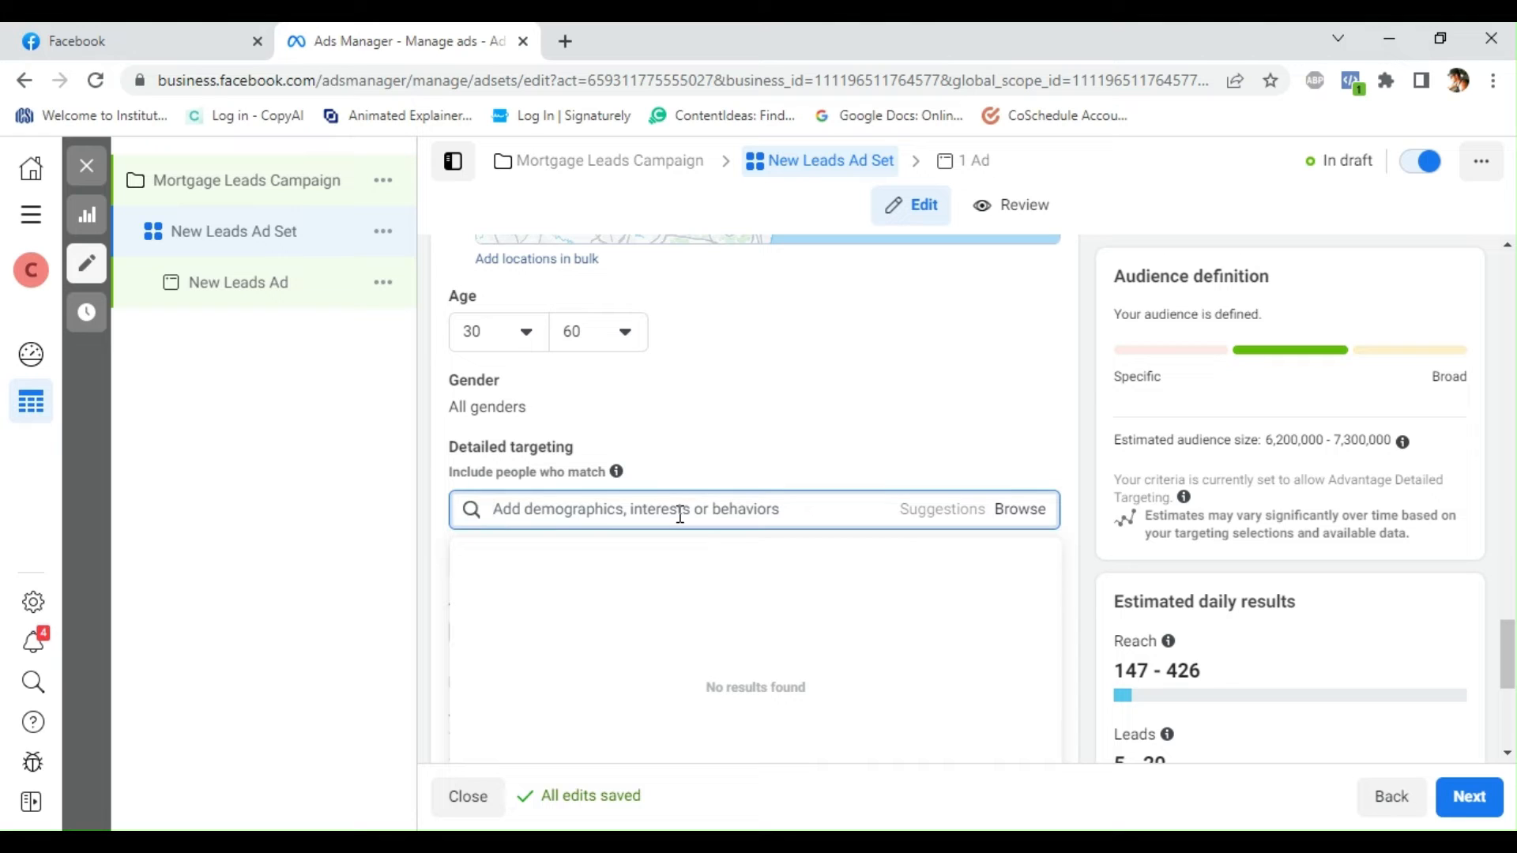
{"action": "type", "text": "z"}
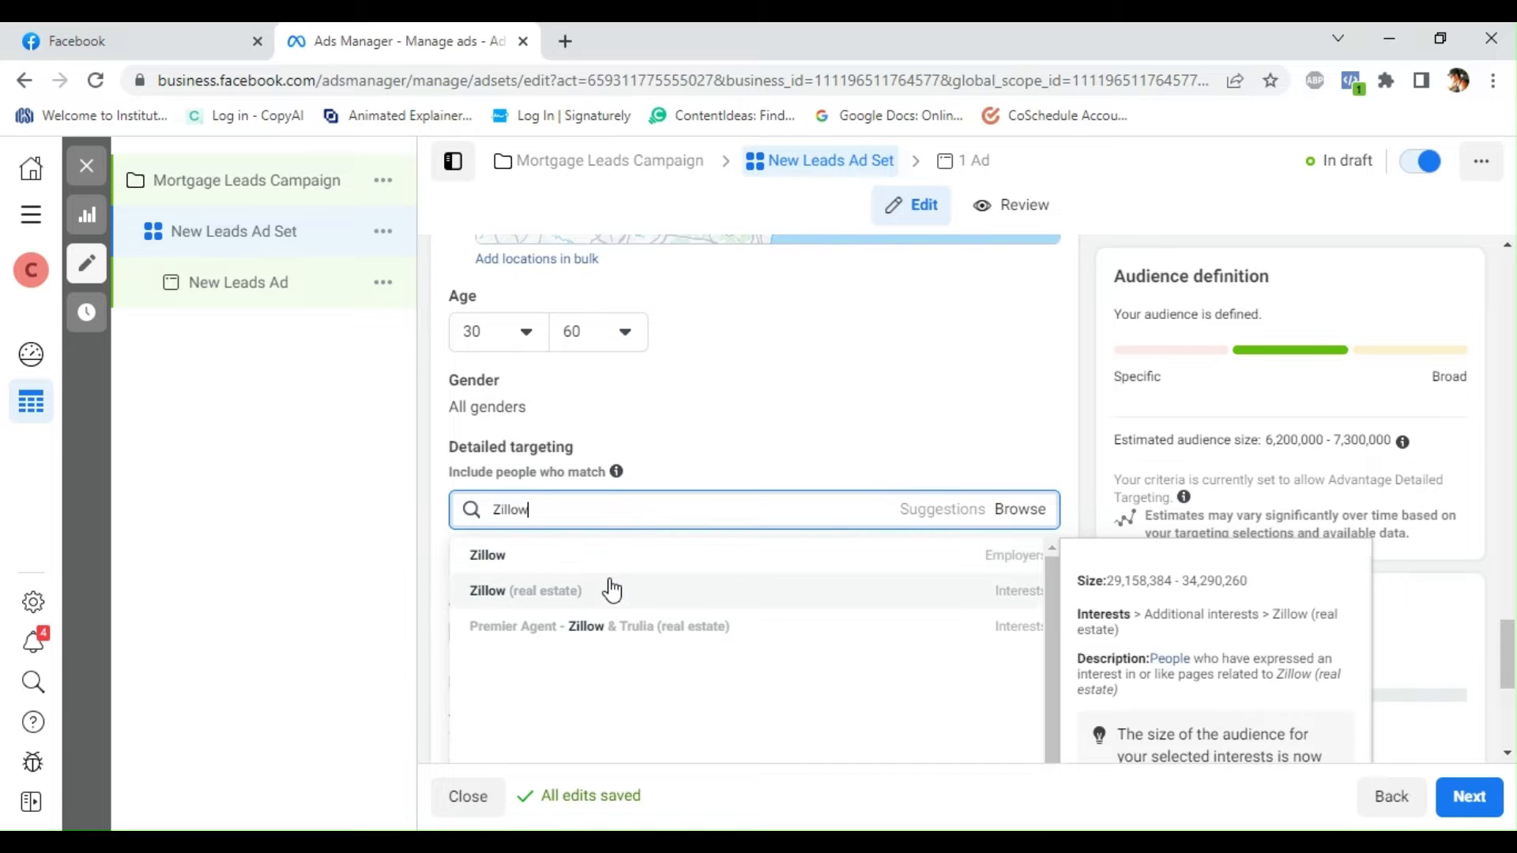
{"action": "left_click", "coordinate": [611, 590]}
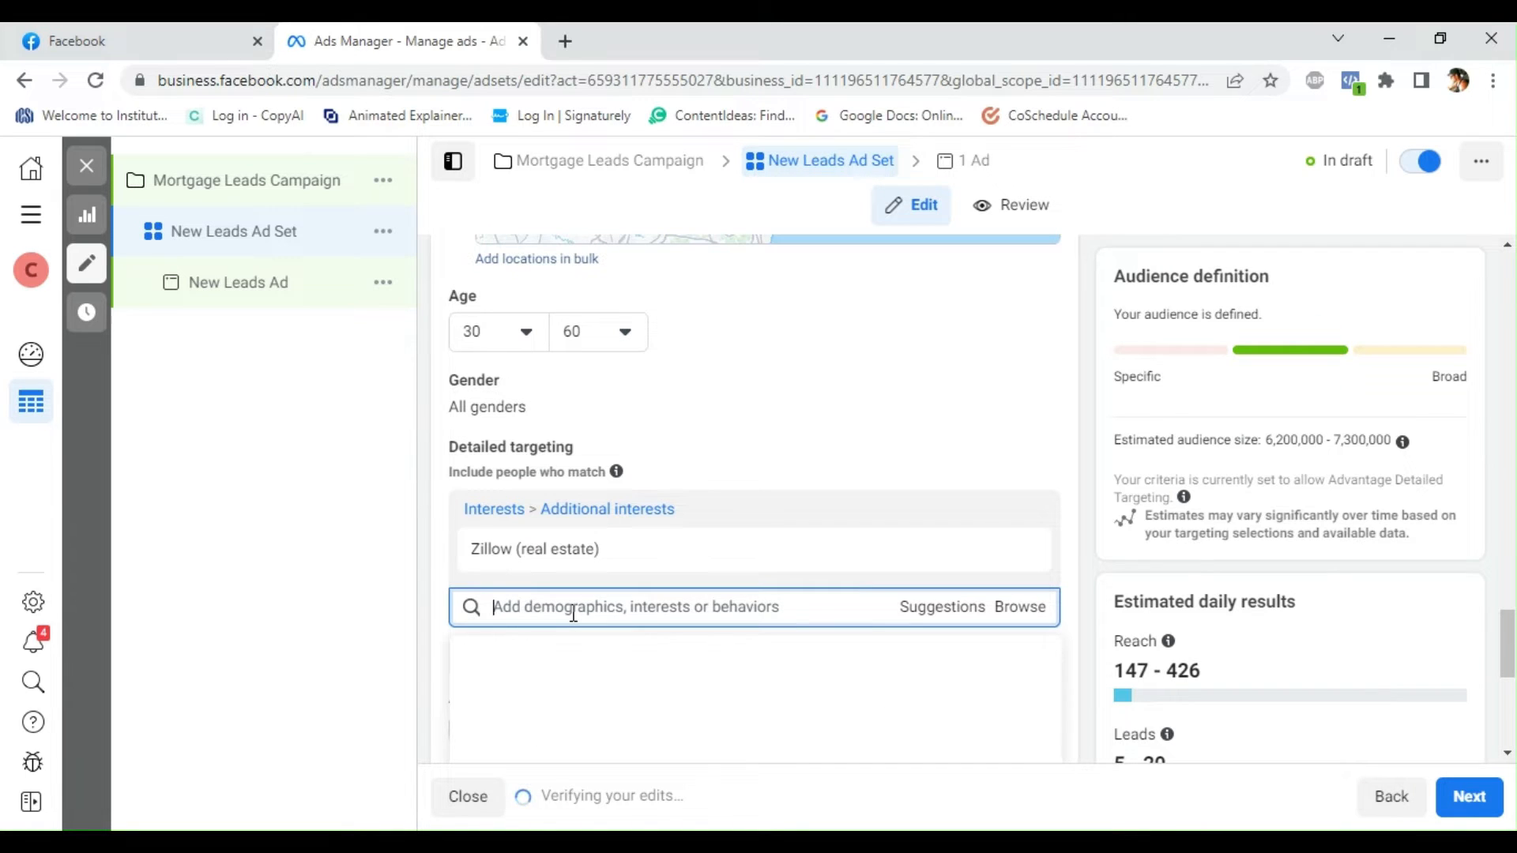
Search the detailed targeting options for Housing and look through the suggested interests
{"action": "type", "text": "Housing"}
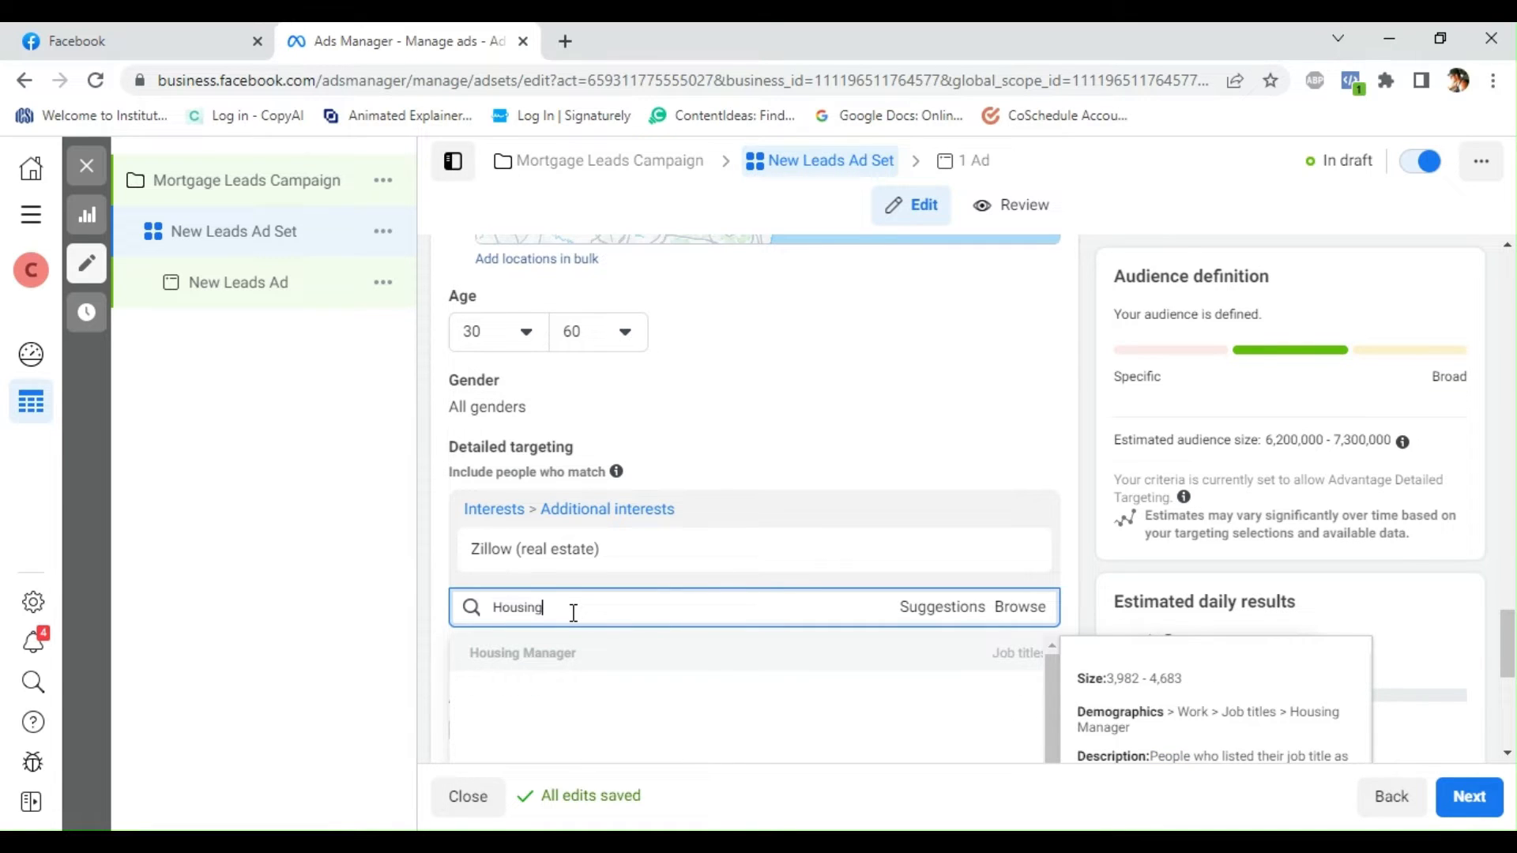
{"action": "scroll", "coordinate": [594, 601], "scroll_direction": "down", "scroll_amount": 3}
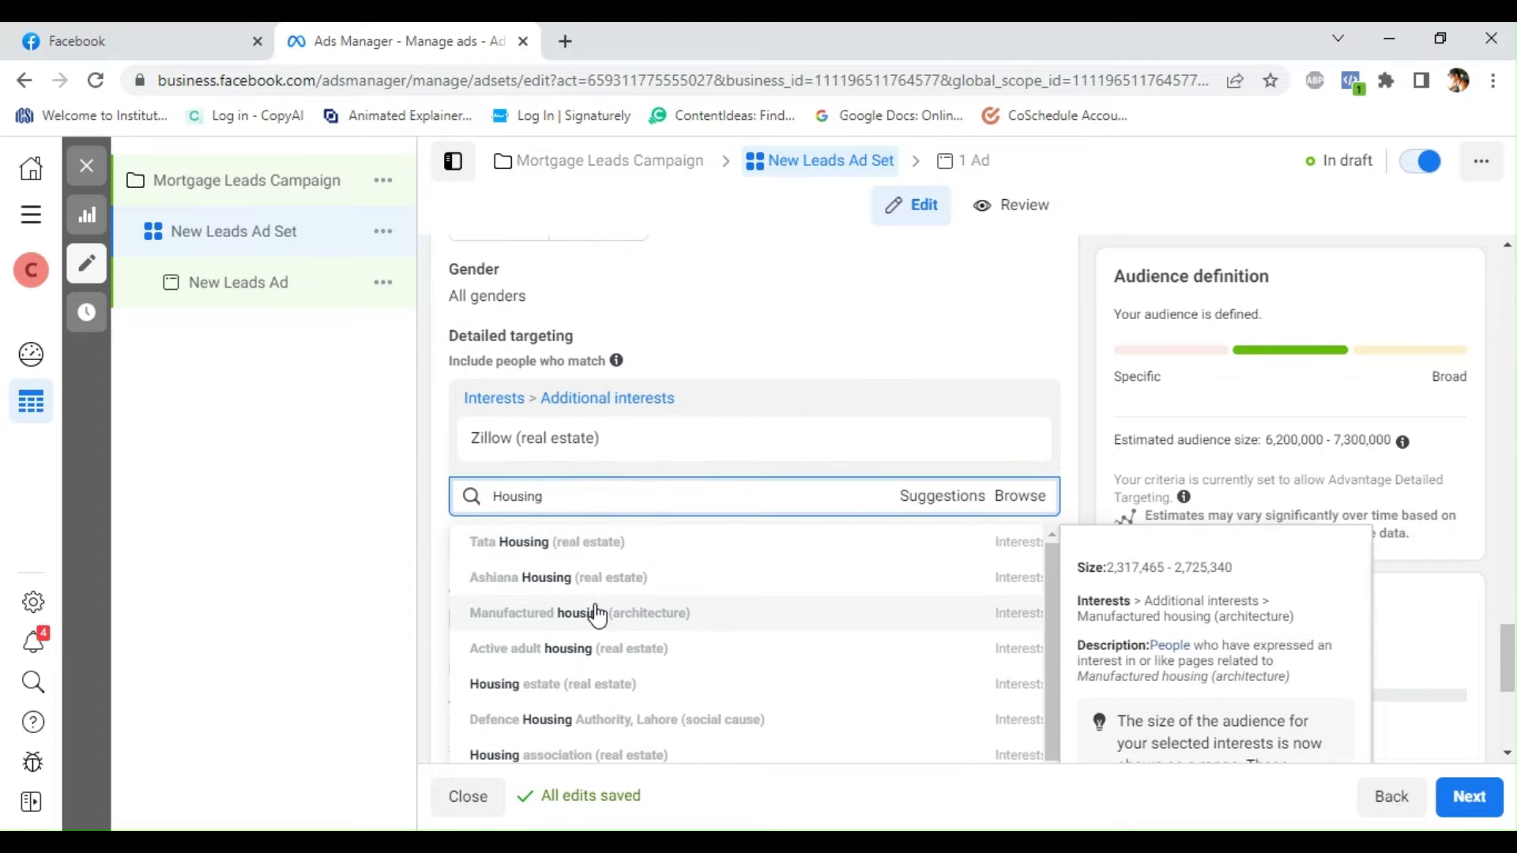
{"action": "scroll", "coordinate": [615, 656], "scroll_direction": "down", "scroll_amount": 3}
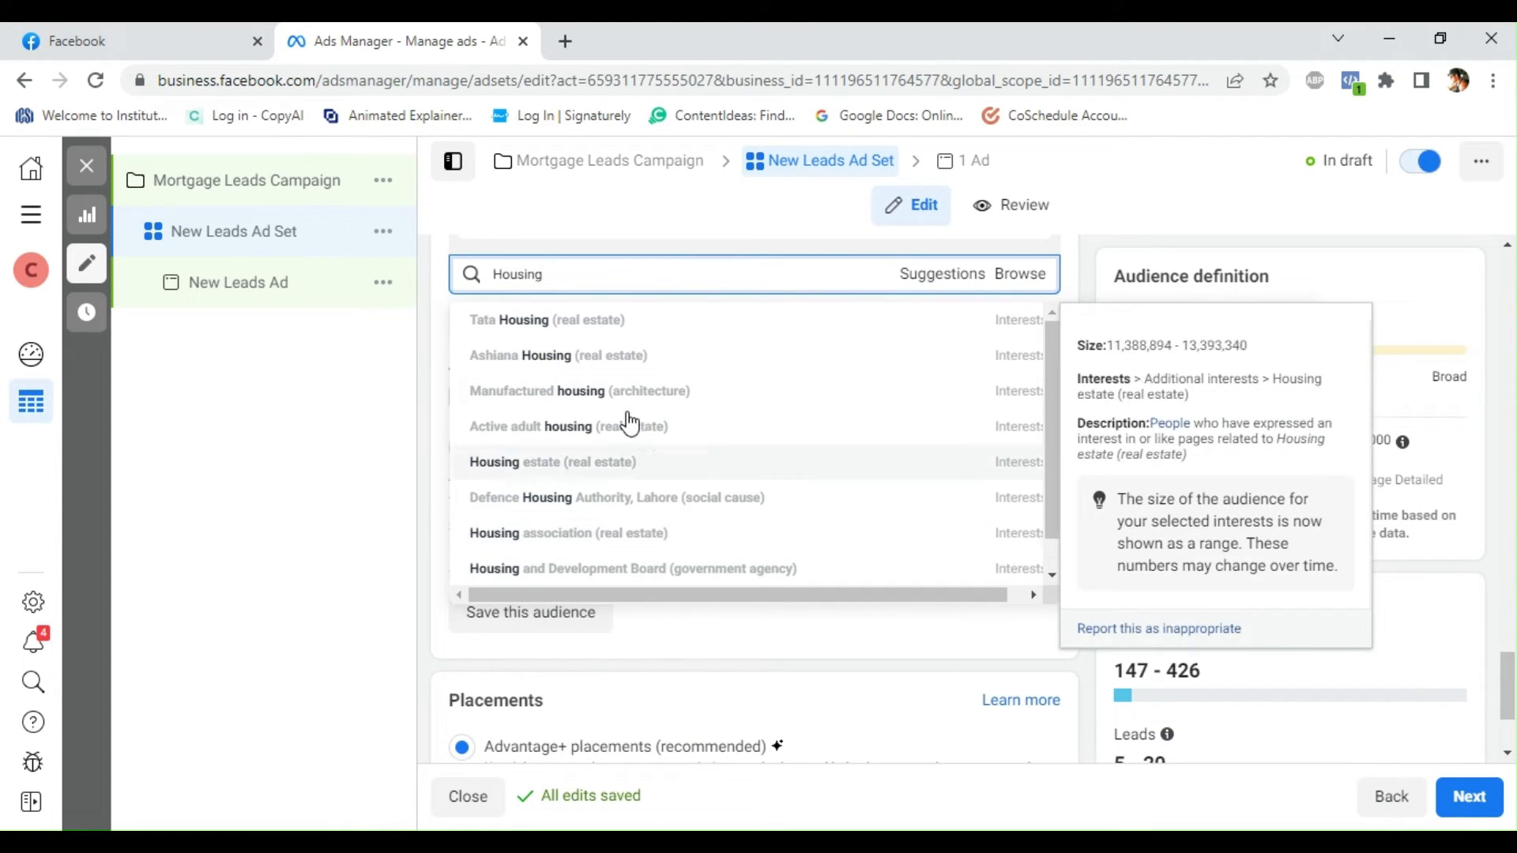
Search for First in detailed targeting and add the First-time buyer (real estate) interest
{"action": "left_click_drag", "start_coordinate": [558, 273], "coordinate": [498, 280]}
{"action": "scroll", "coordinate": [494, 316], "scroll_direction": "up", "scroll_amount": 2}
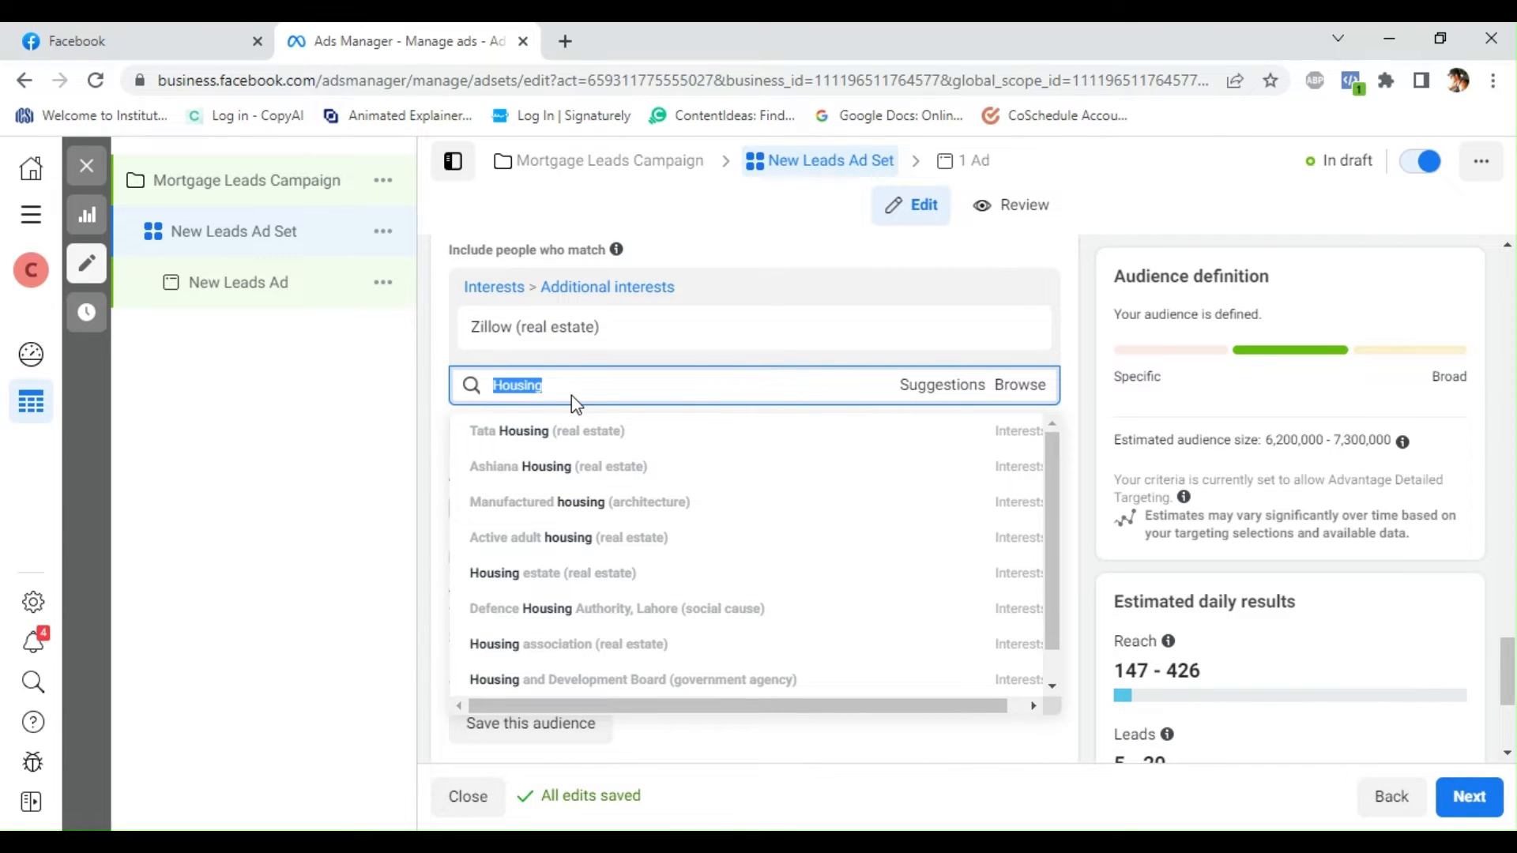
{"action": "type", "text": "First"}
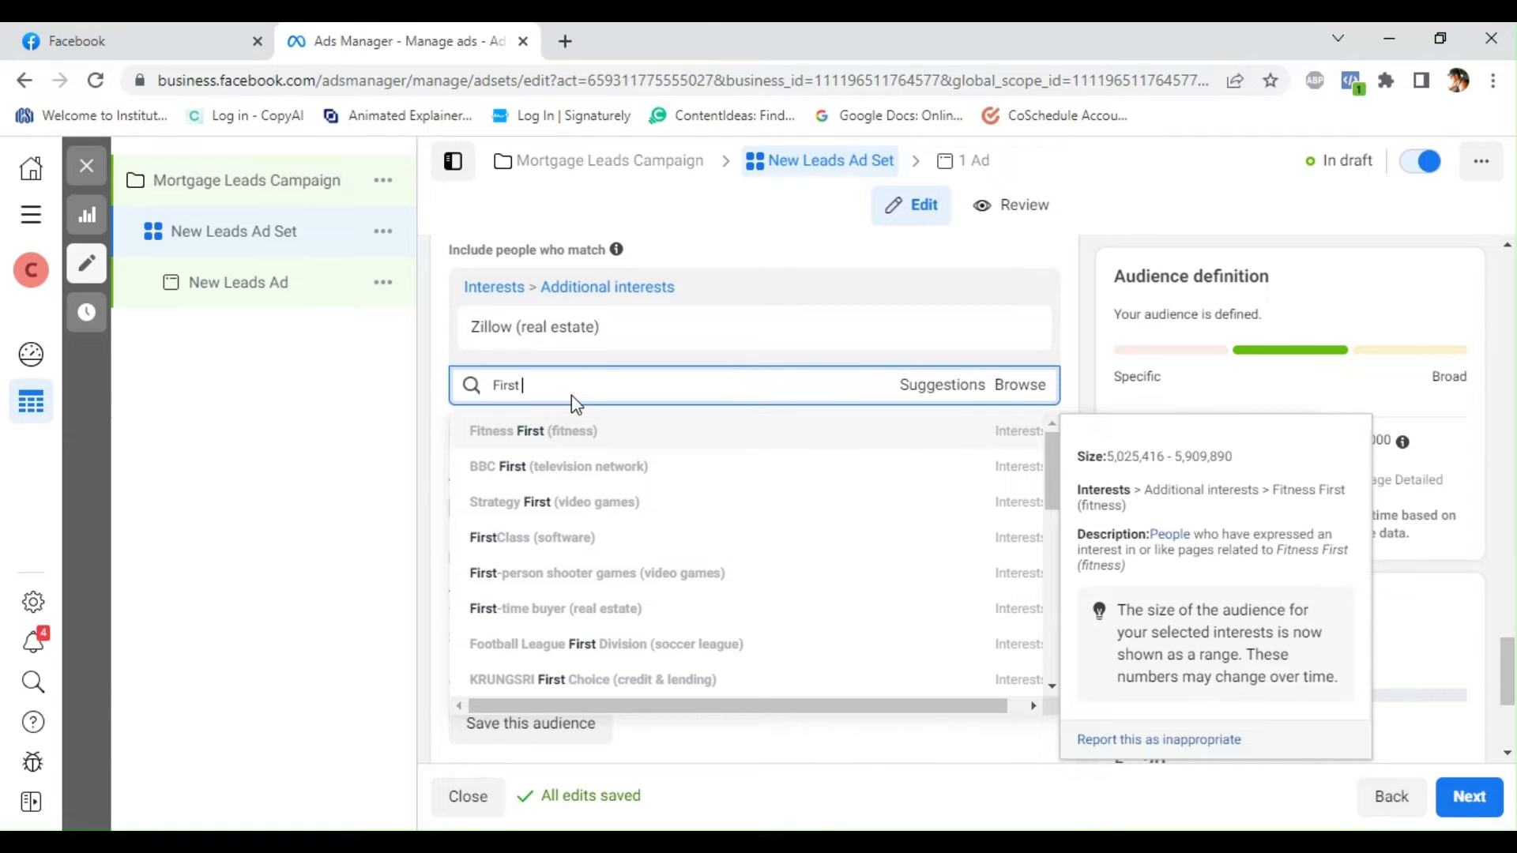
{"action": "left_click", "coordinate": [588, 614]}
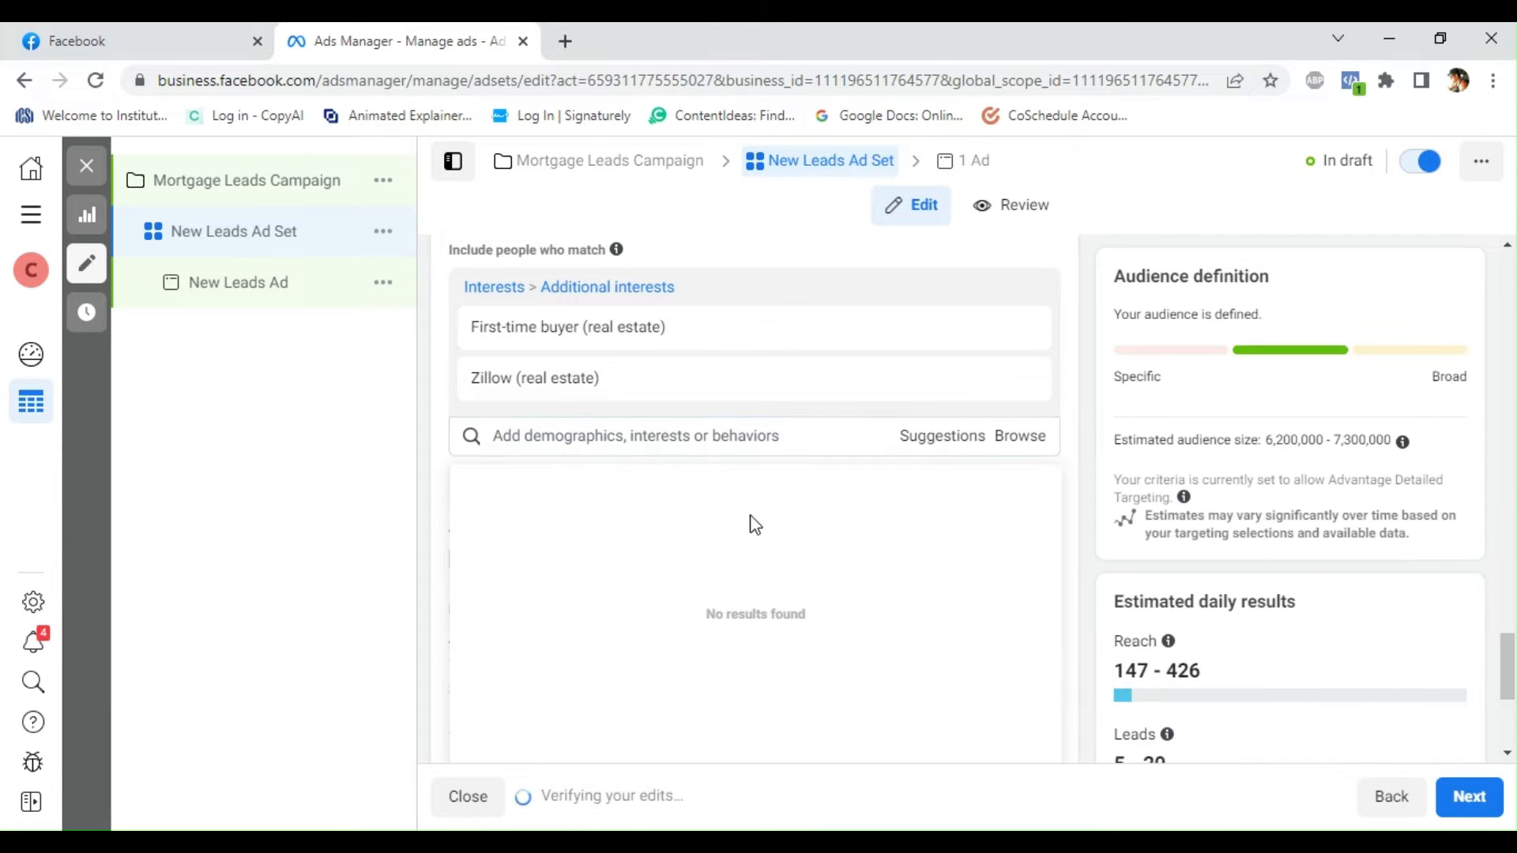
{"action": "left_click", "coordinate": [1084, 504]}
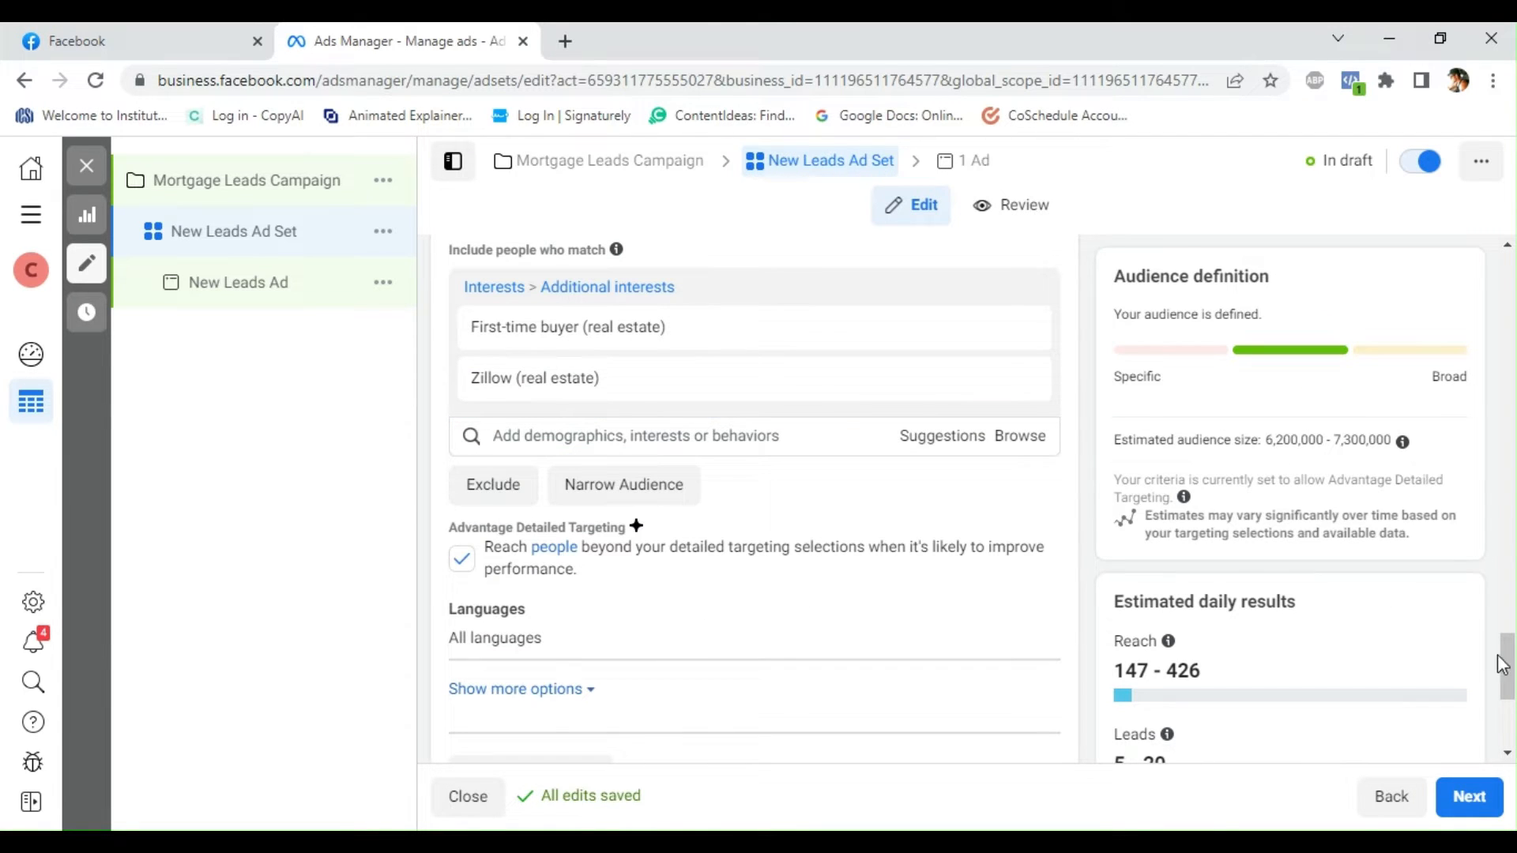
Disable Advantage Detailed Targeting for the audience and switch the ad set to manual placements
{"action": "scroll", "coordinate": [1501, 663], "scroll_direction": "down", "scroll_amount": 3}
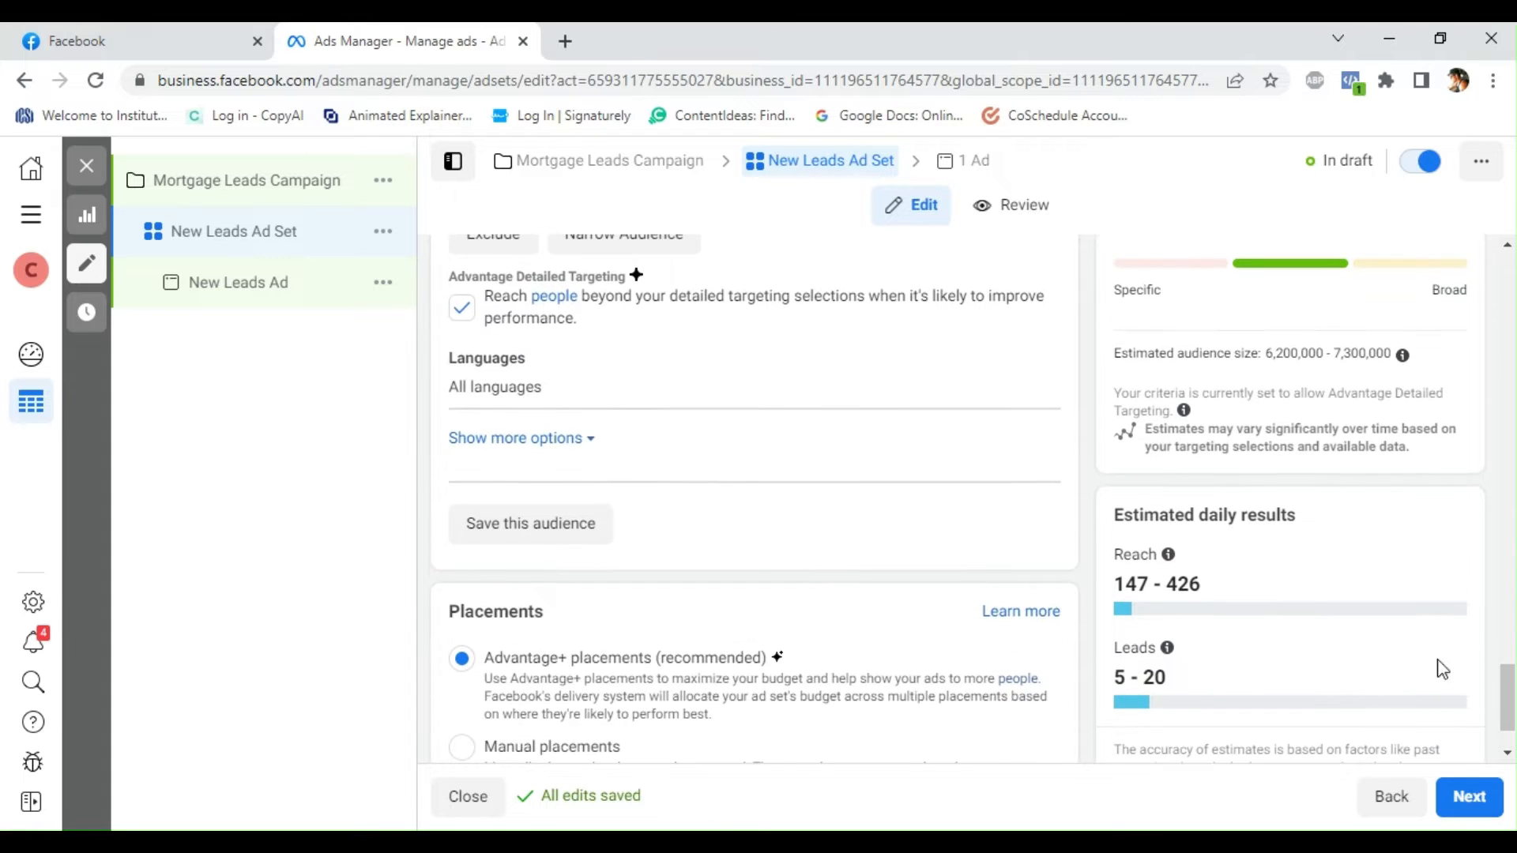
{"action": "left_click", "coordinate": [457, 312]}
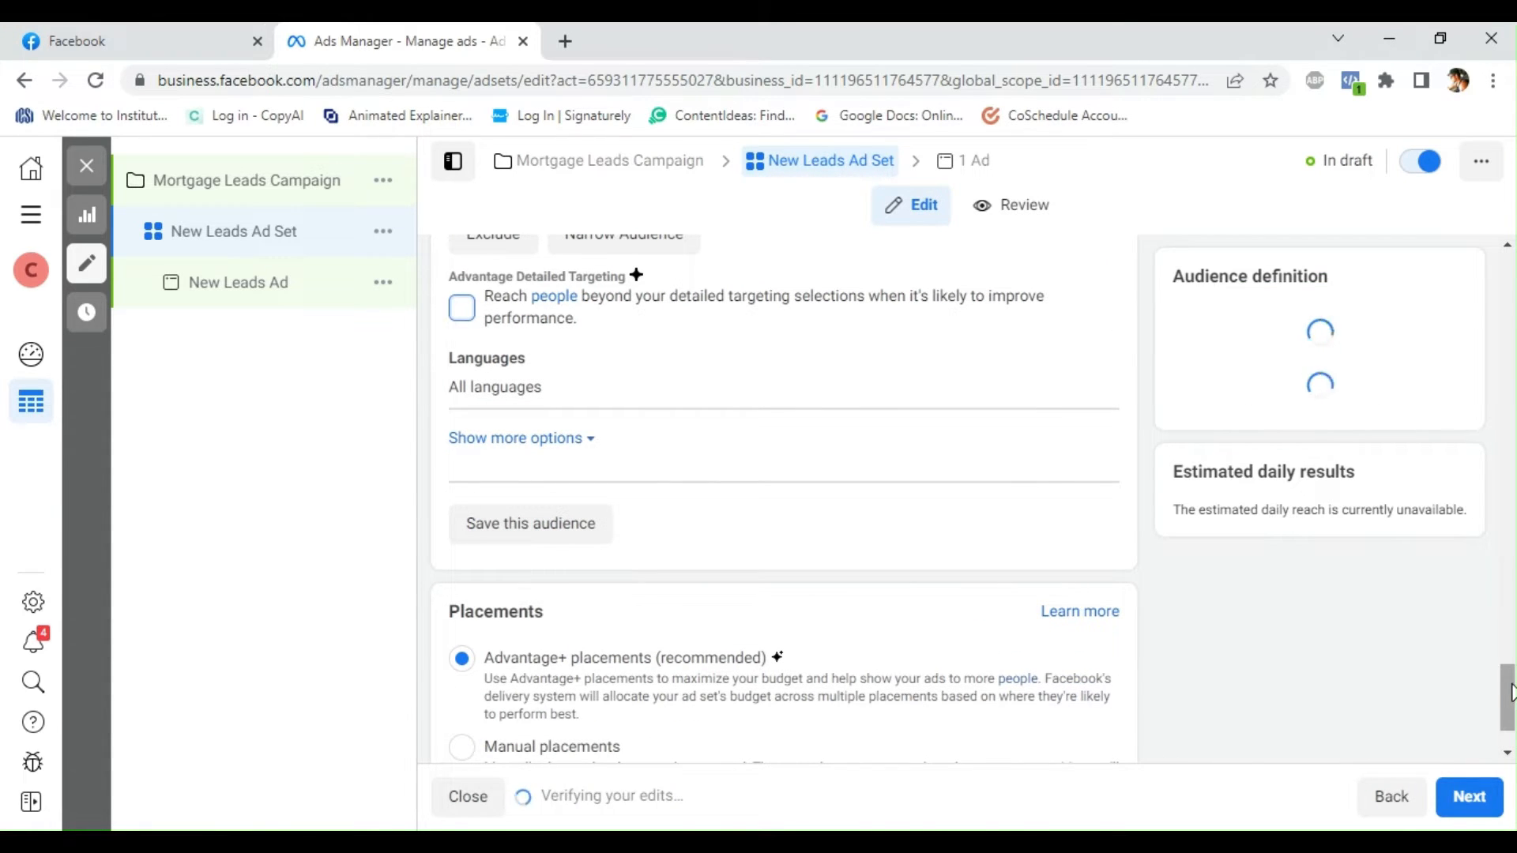
{"action": "left_click_drag", "start_coordinate": [1511, 692], "coordinate": [1510, 708]}
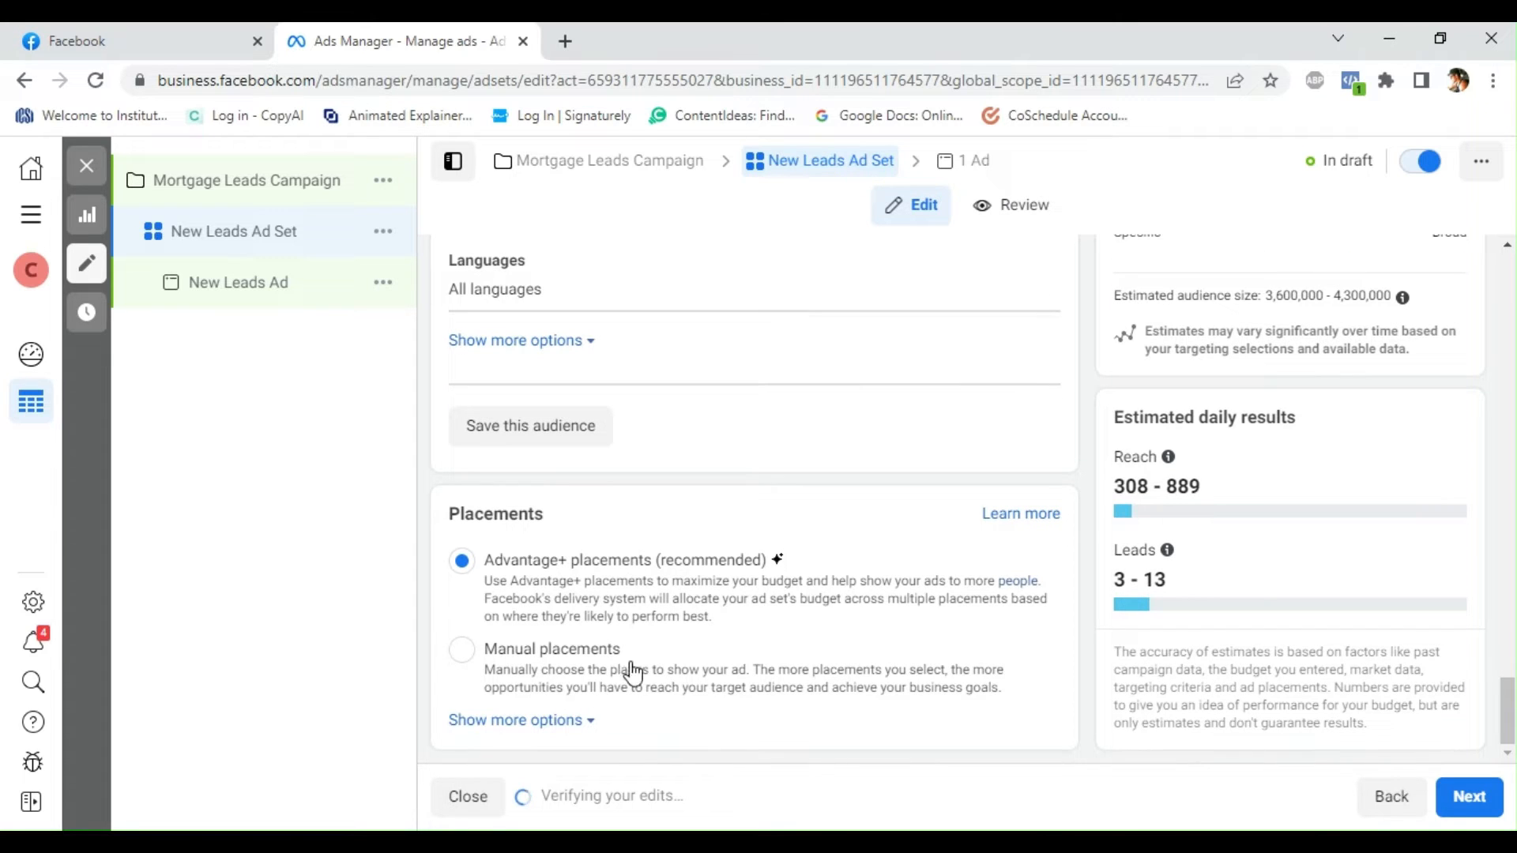
{"action": "left_click", "coordinate": [535, 666]}
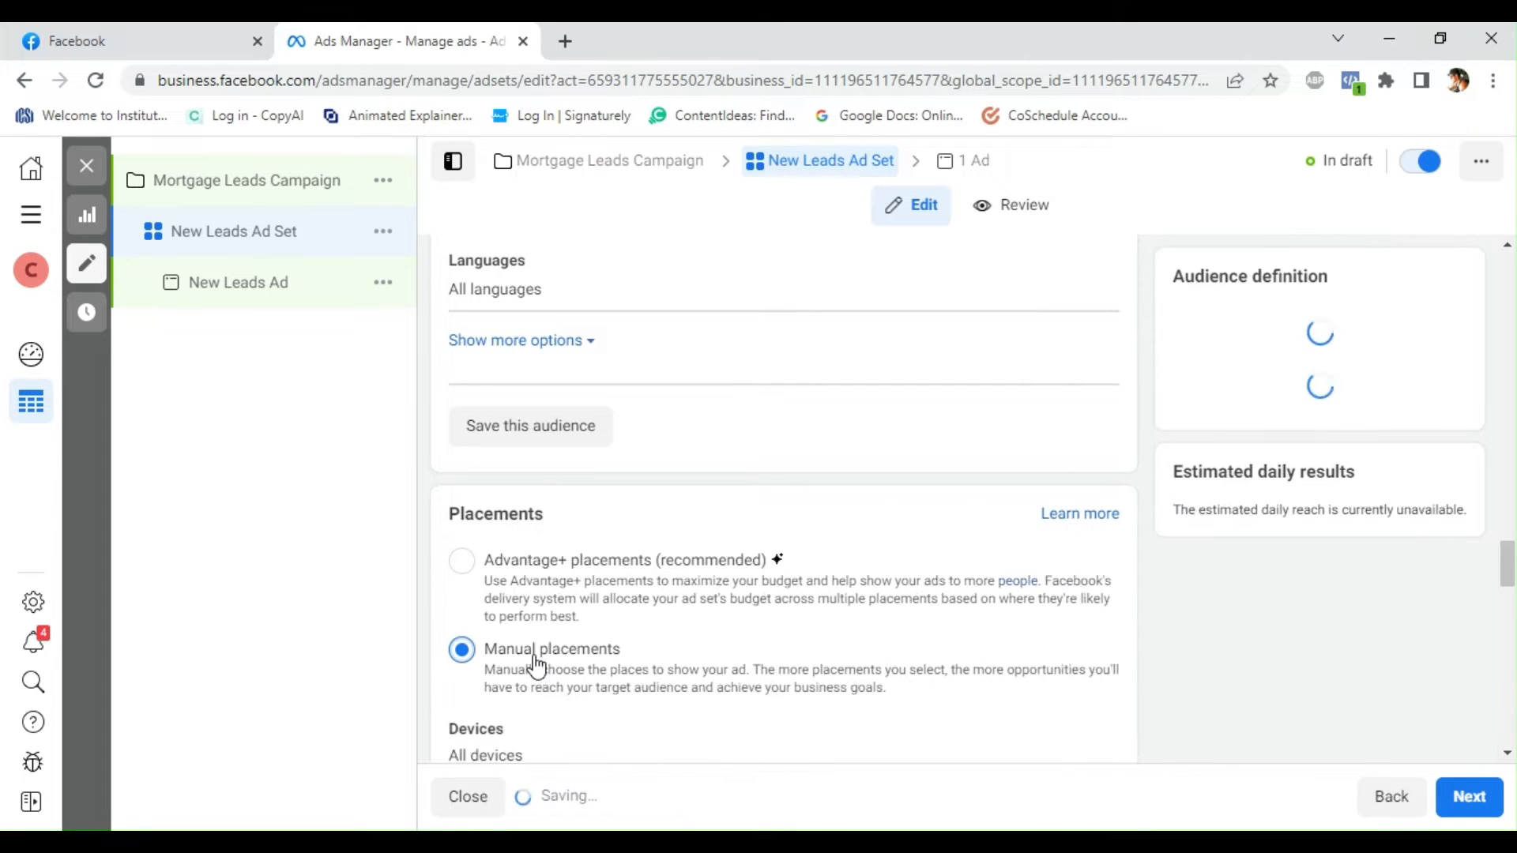
Exclude Instagram and Audience network from the ad set's placement platforms
{"action": "left_click_drag", "start_coordinate": [1515, 561], "coordinate": [1514, 599]}
{"action": "left_click", "coordinate": [683, 371]}
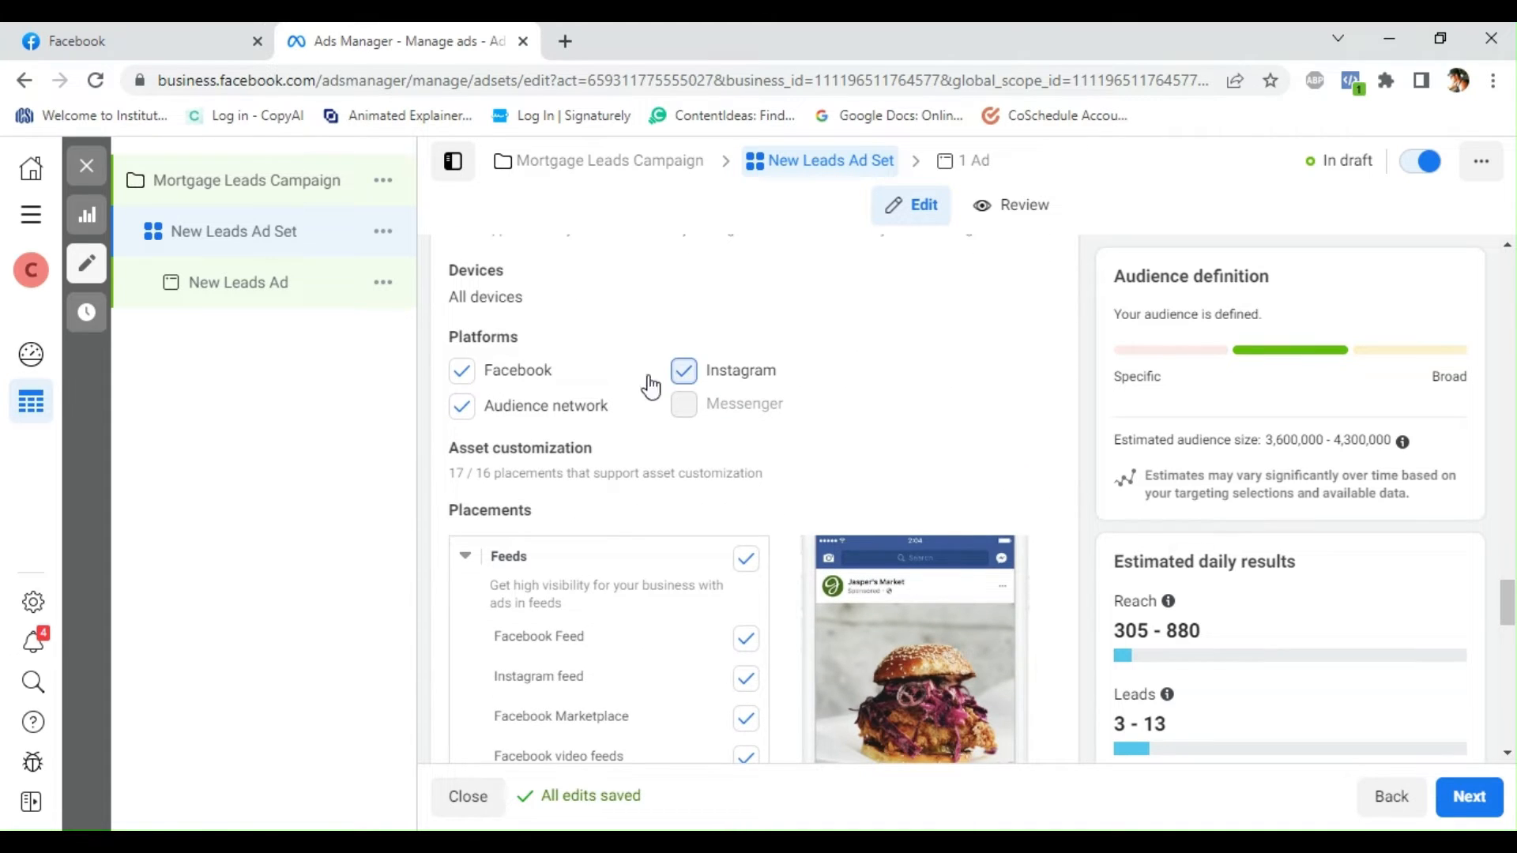
{"action": "left_click", "coordinate": [462, 411]}
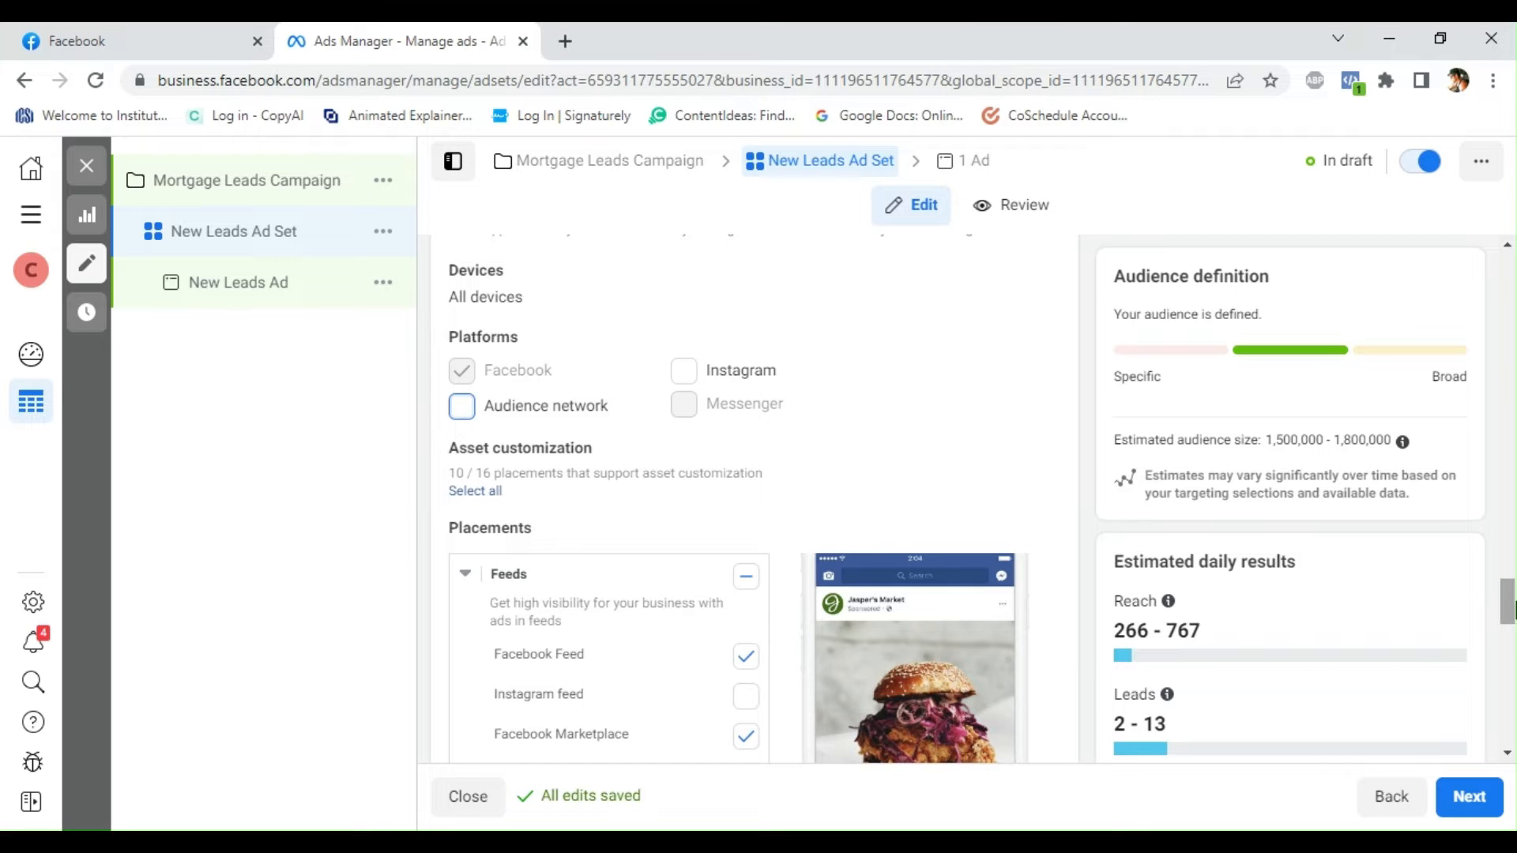
Exclude Facebook Marketplace, Facebook video feeds and Facebook Business Explore from the ad set's Feeds placements
{"action": "left_click_drag", "start_coordinate": [1508, 607], "coordinate": [1510, 642]}
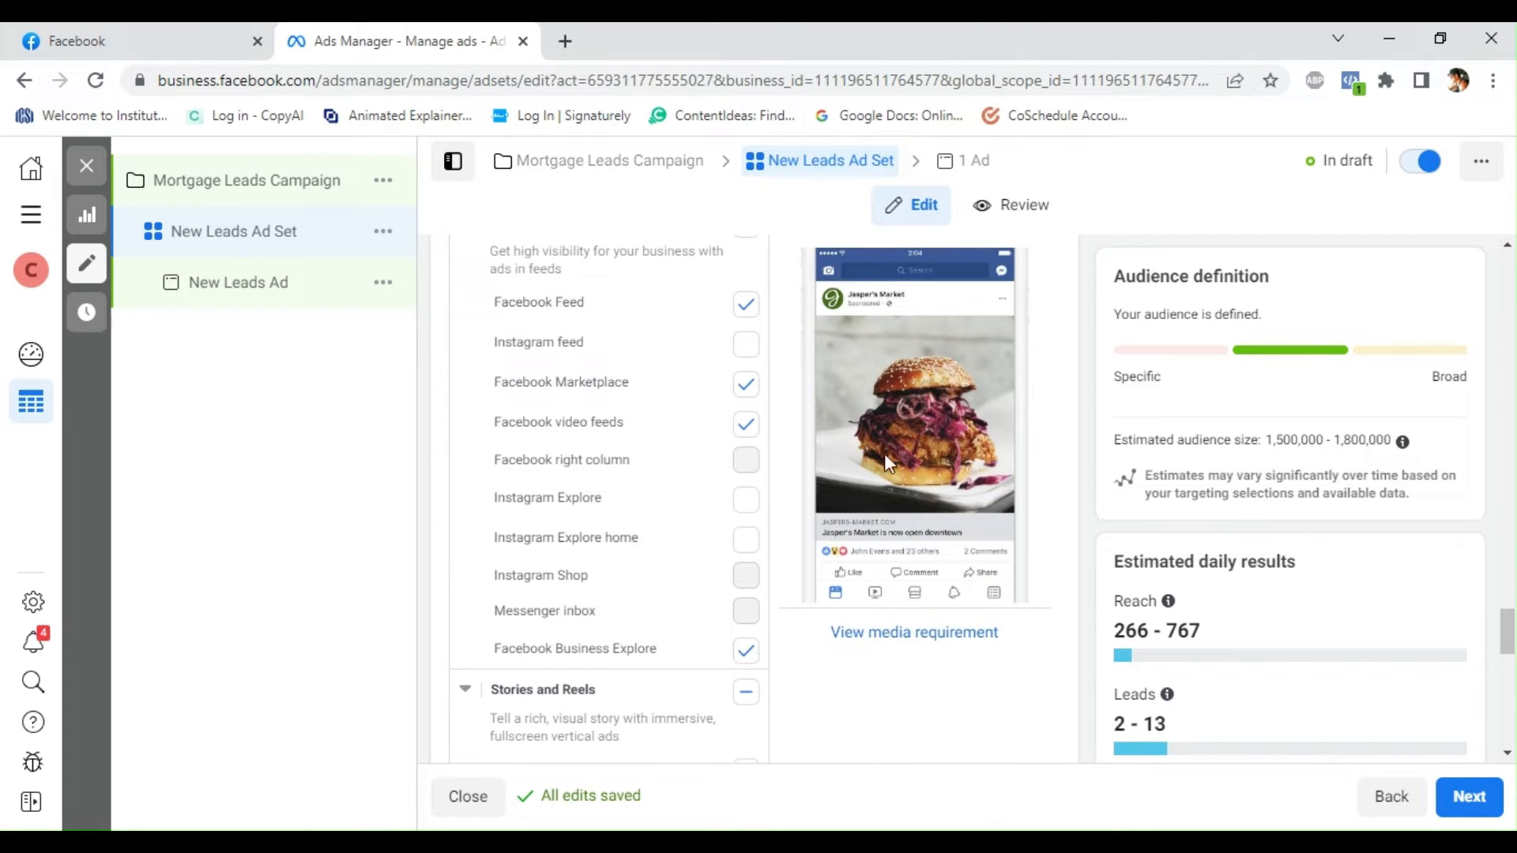
{"action": "left_click", "coordinate": [743, 387]}
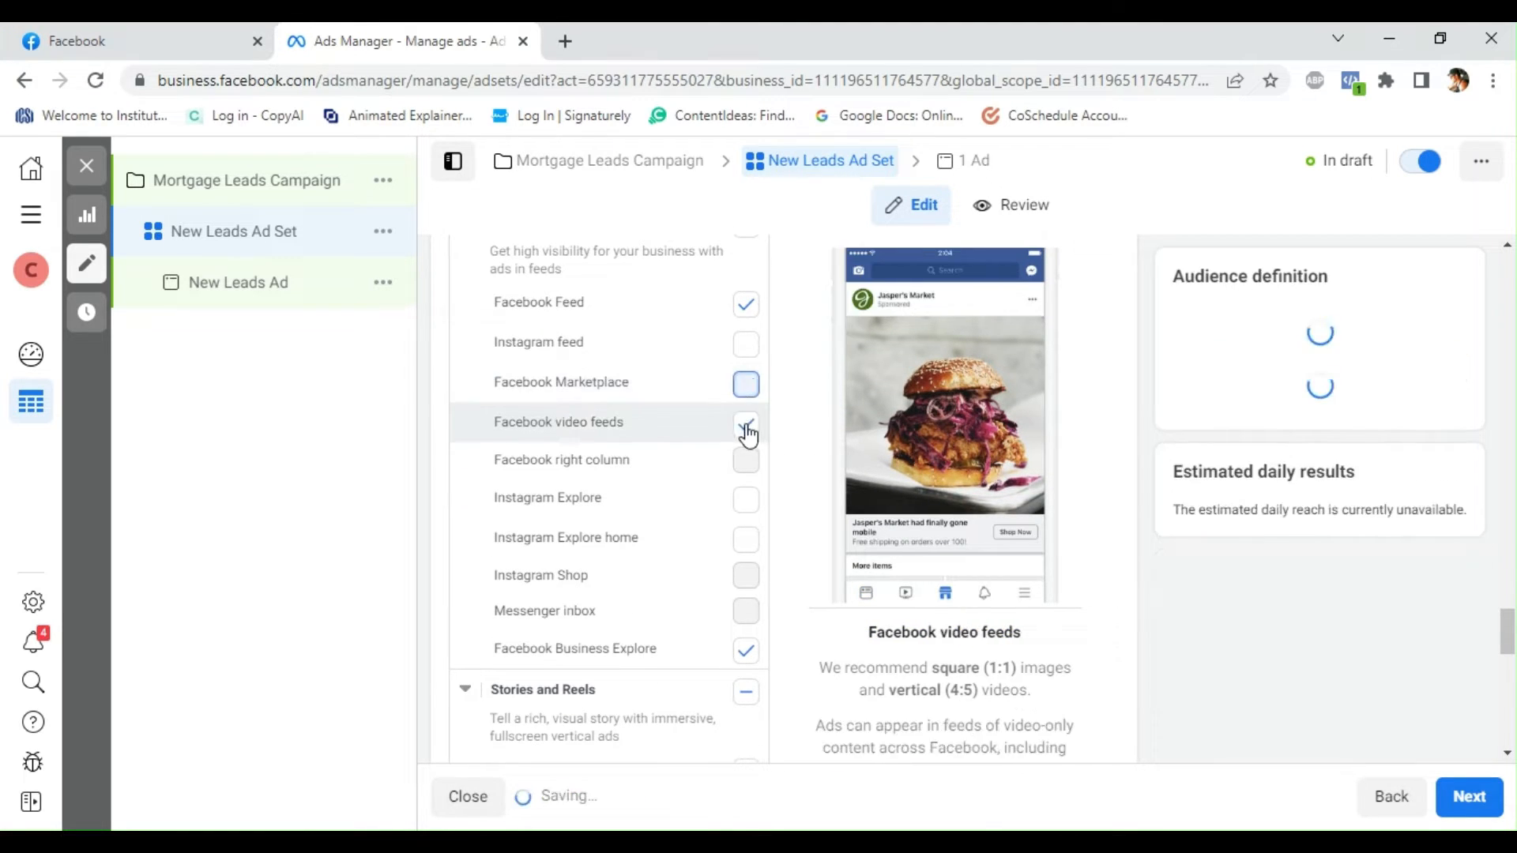
{"action": "left_click", "coordinate": [745, 424]}
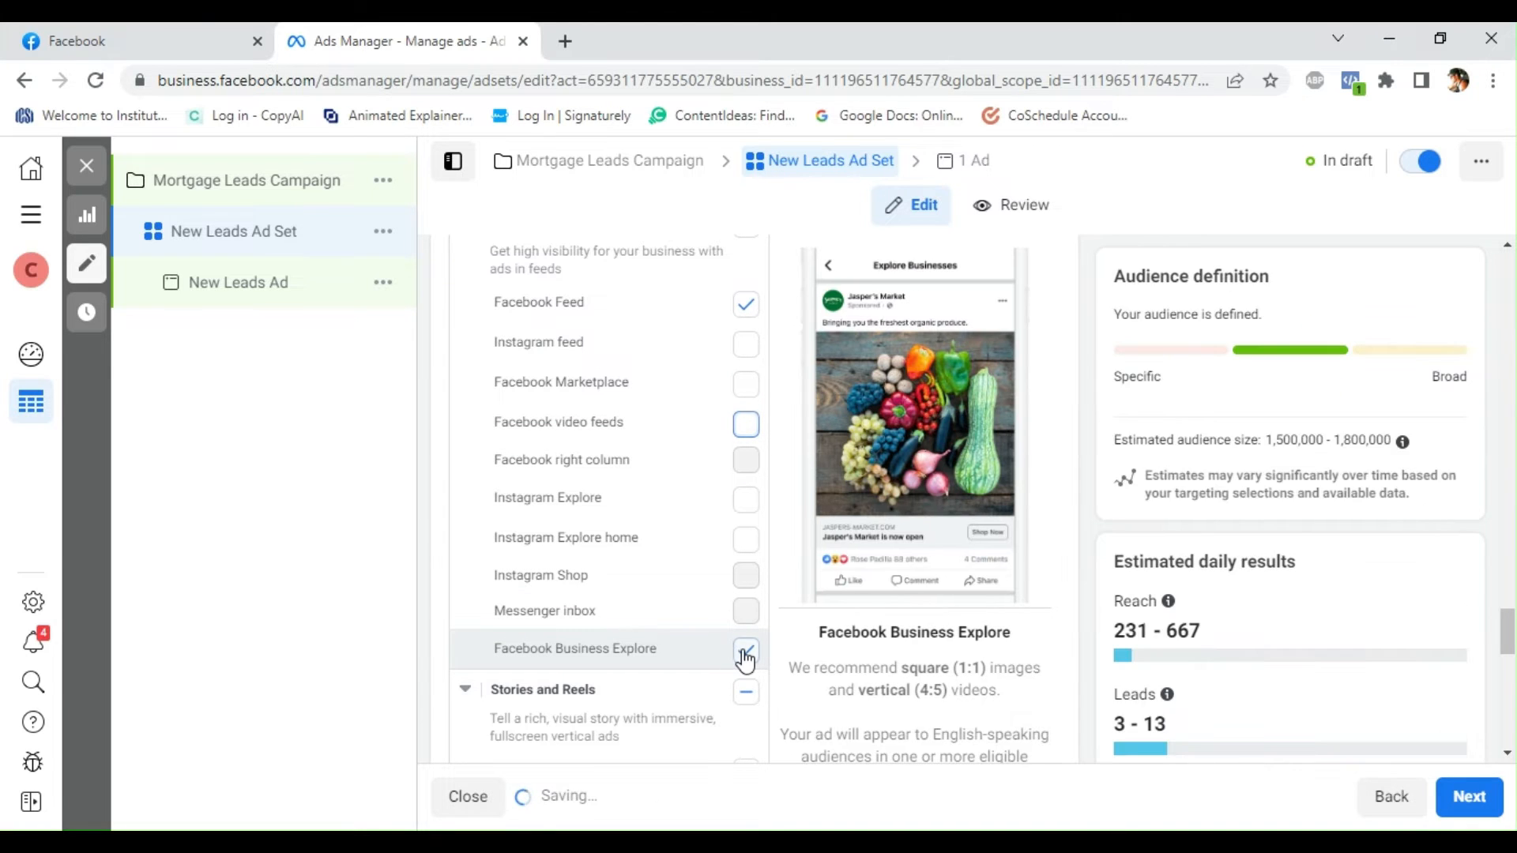
{"action": "left_click", "coordinate": [745, 652]}
Exclude the Stories and Reels and In-stream placement groups from the ad set
{"action": "left_click", "coordinate": [748, 695]}
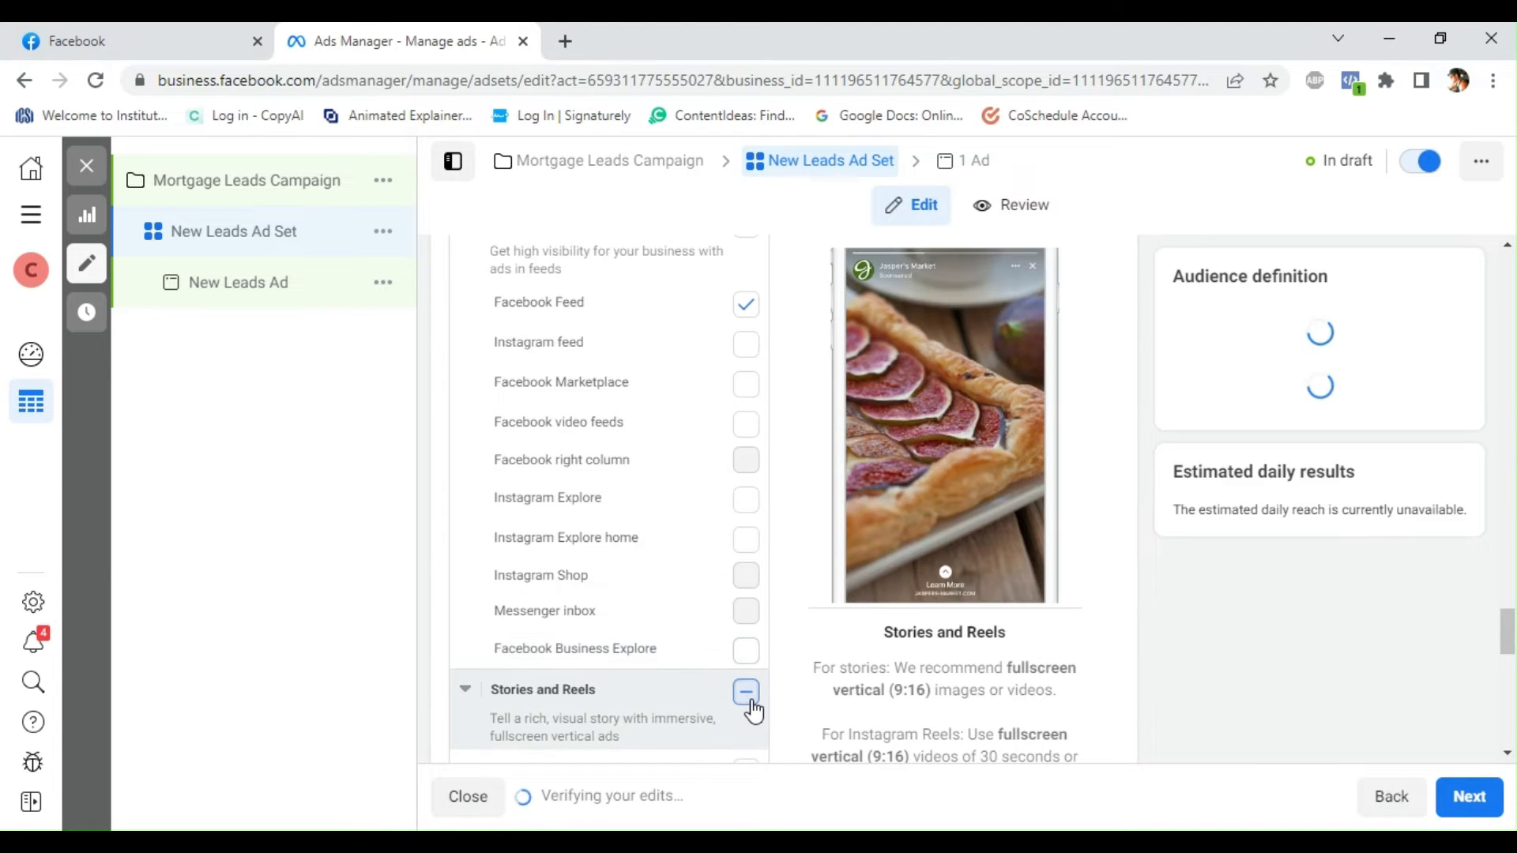
{"action": "left_click", "coordinate": [748, 695]}
{"action": "scroll", "coordinate": [750, 695], "scroll_direction": "down", "scroll_amount": 3}
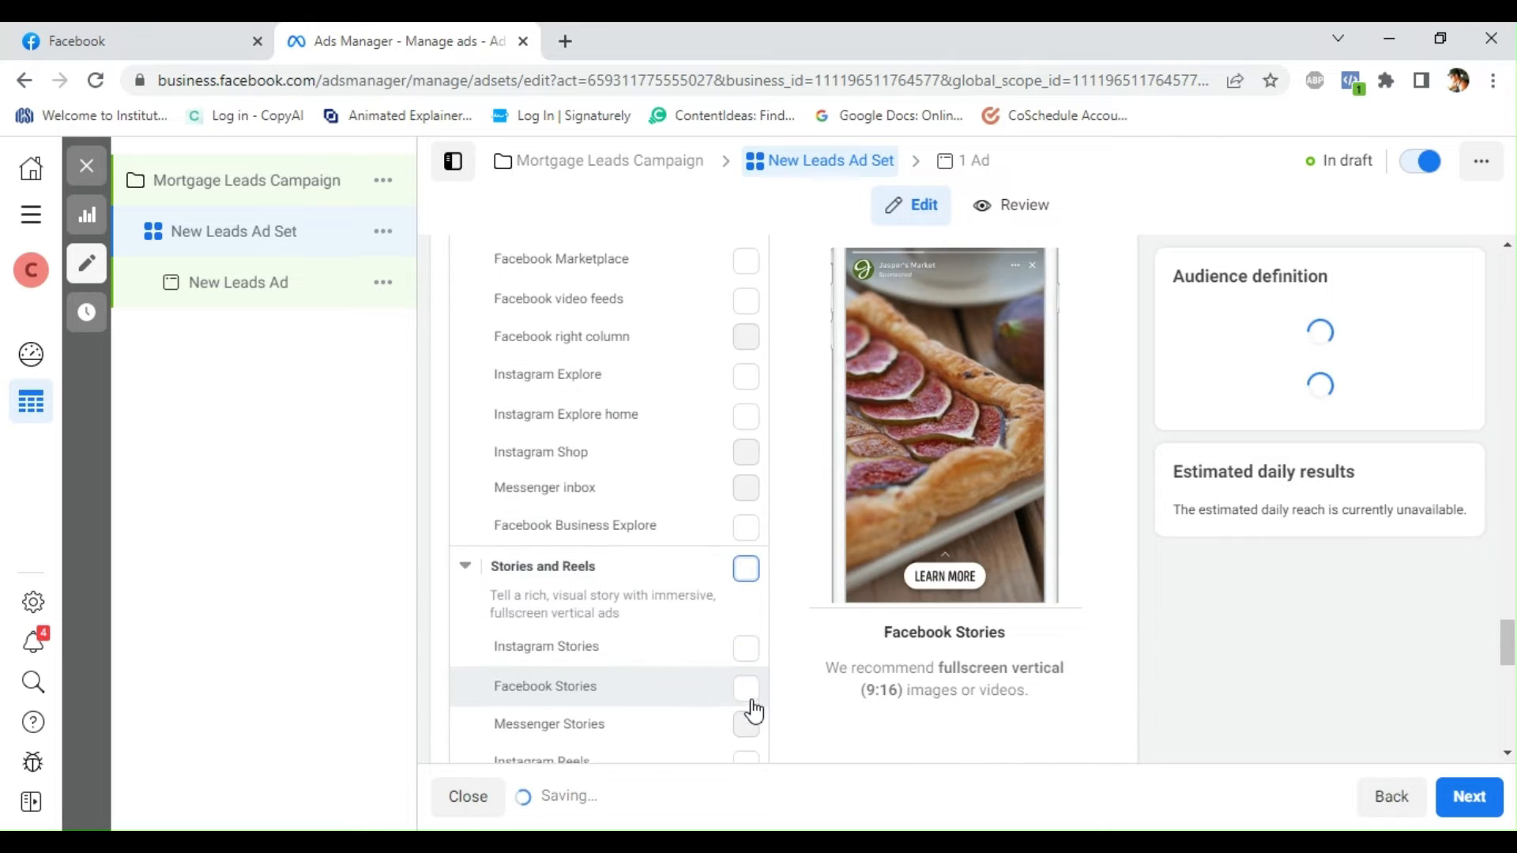
{"action": "scroll", "coordinate": [760, 676], "scroll_direction": "down", "scroll_amount": 1}
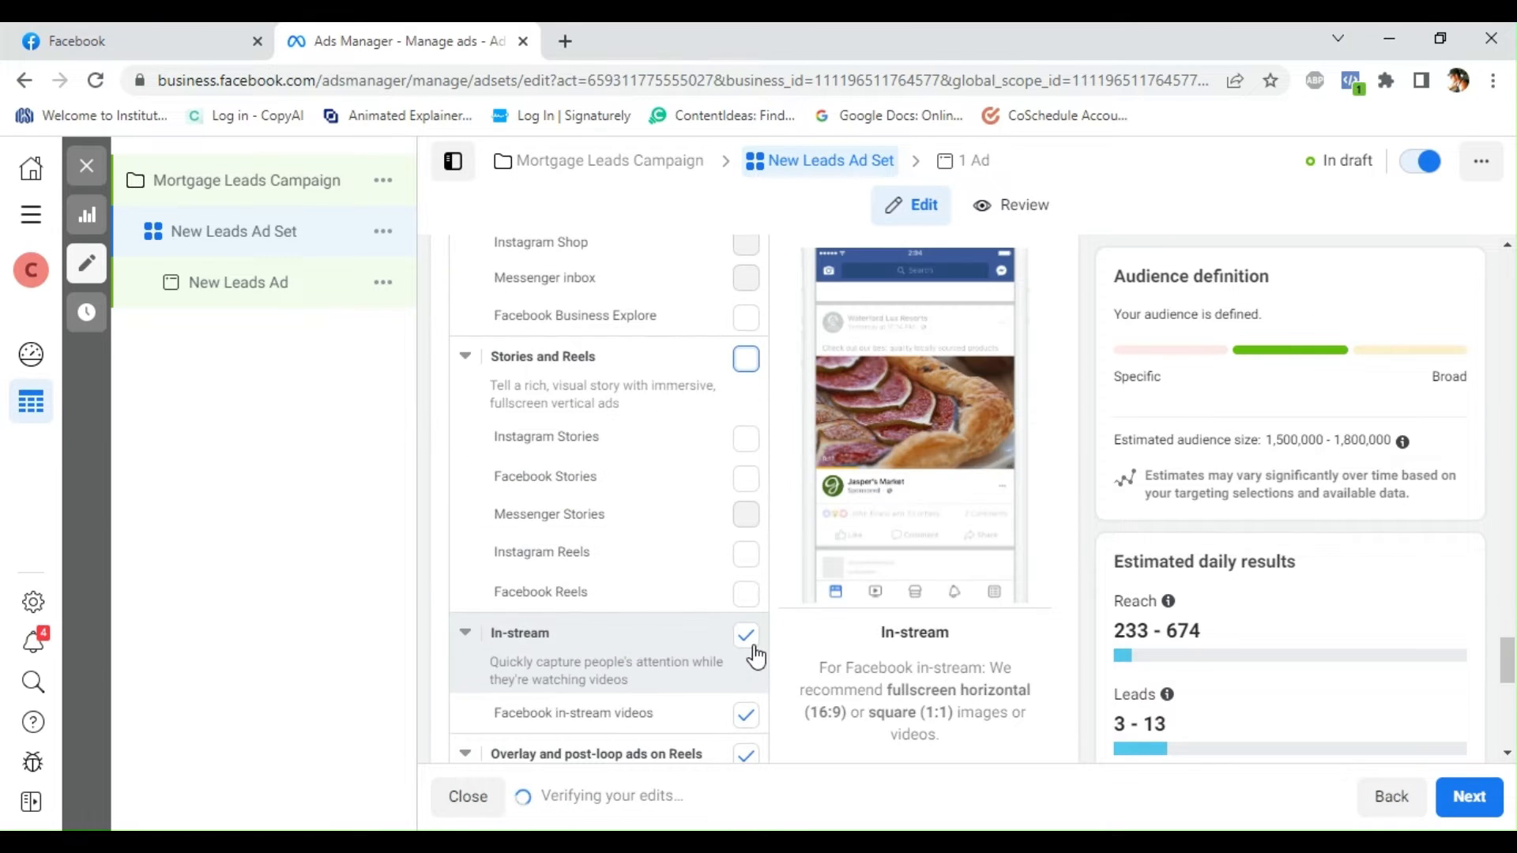
{"action": "left_click", "coordinate": [751, 642]}
Exclude the Overlay and post-loop ads on Reels, Search and In-article placement groups from the ad set
{"action": "scroll", "coordinate": [752, 646], "scroll_direction": "down", "scroll_amount": 2}
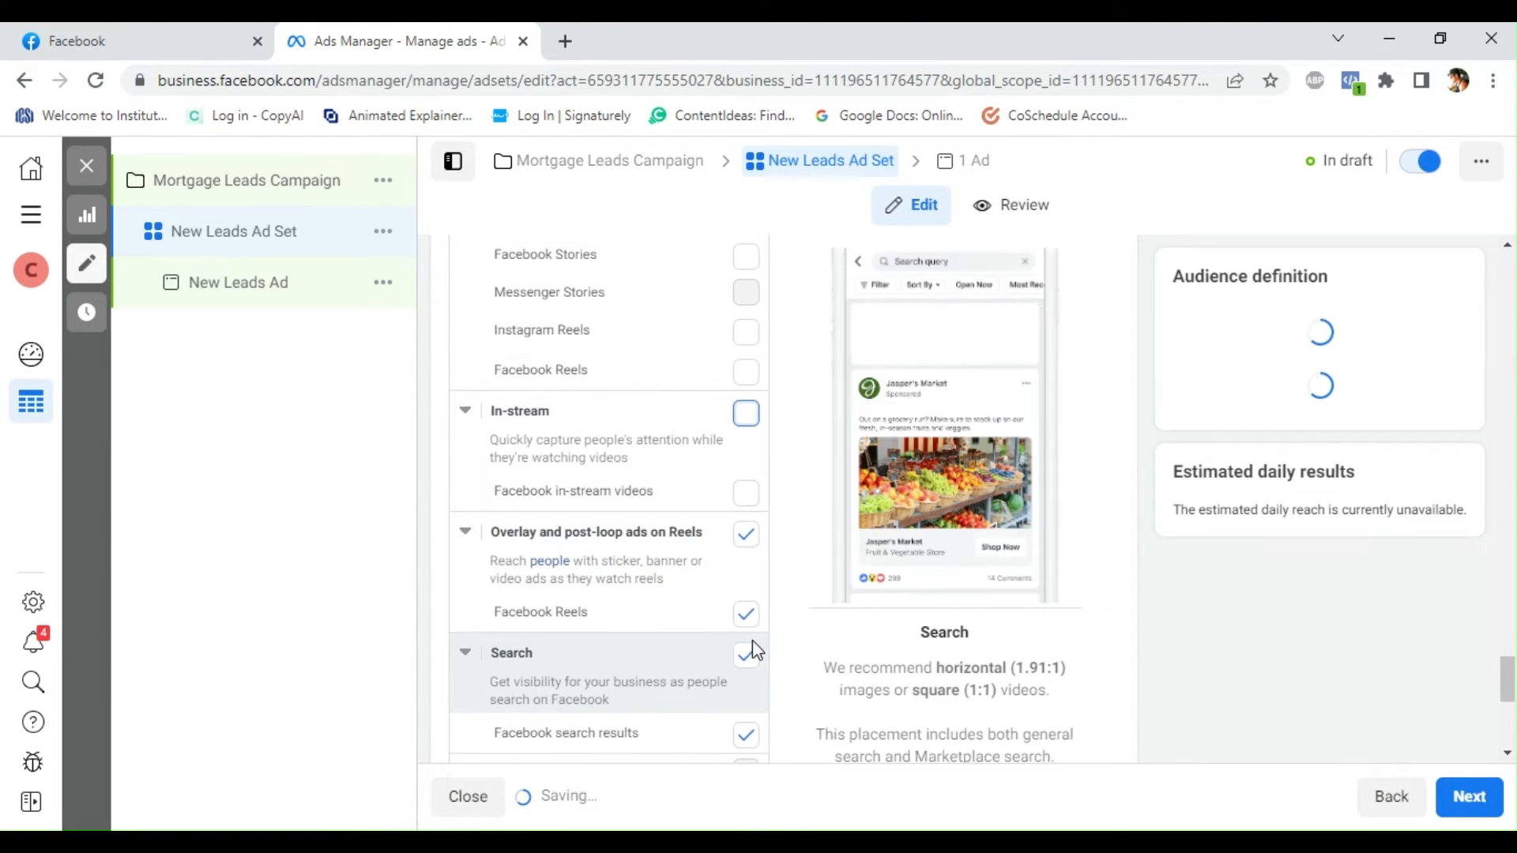
{"action": "left_click", "coordinate": [747, 561]}
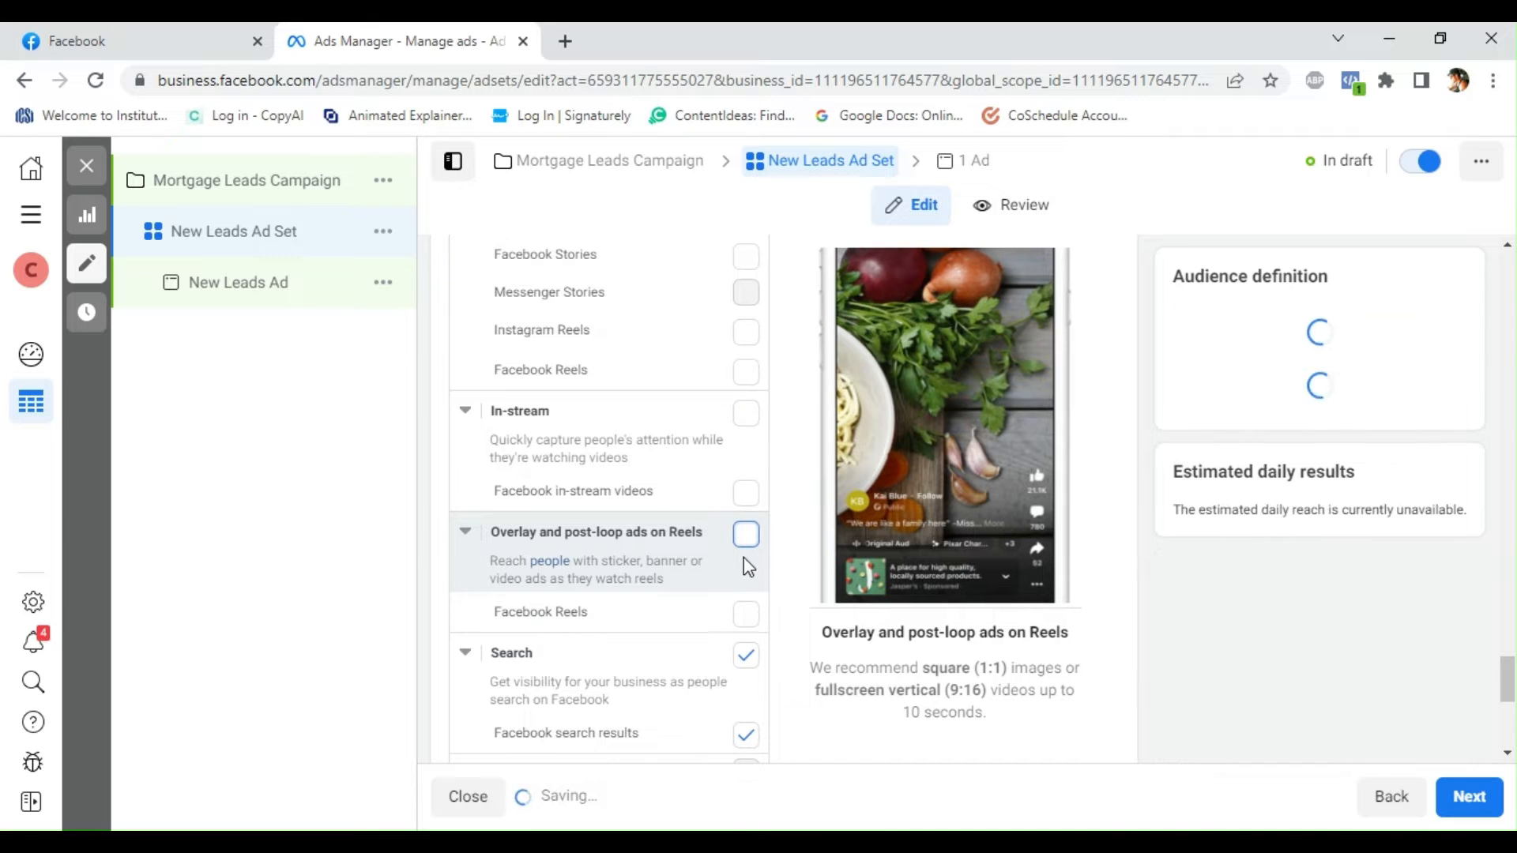
{"action": "scroll", "coordinate": [746, 573], "scroll_direction": "down", "scroll_amount": 1}
{"action": "left_click", "coordinate": [748, 553]}
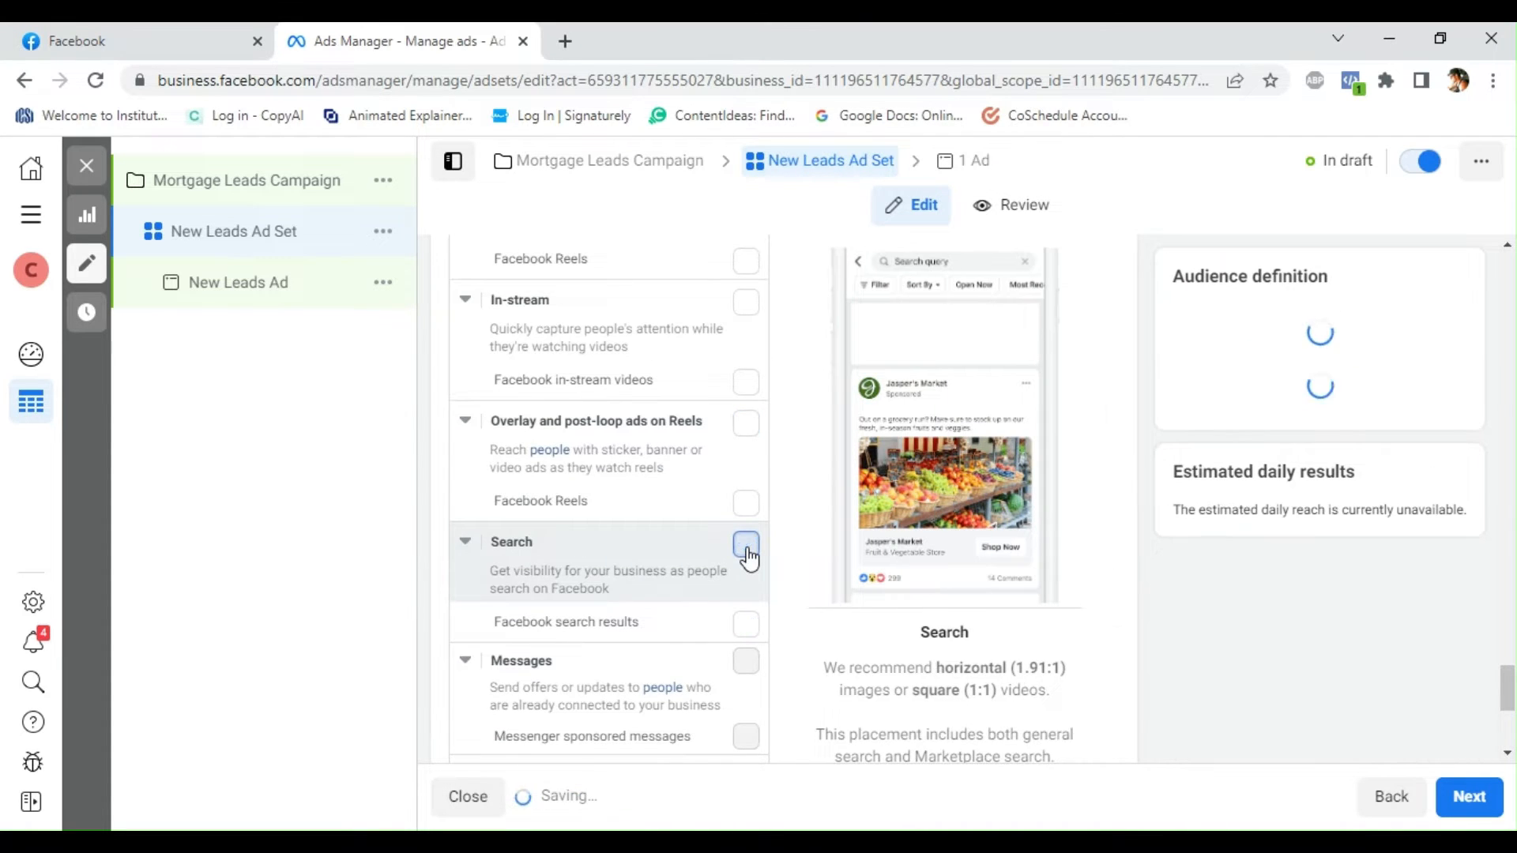
{"action": "scroll", "coordinate": [747, 557], "scroll_direction": "down", "scroll_amount": 4}
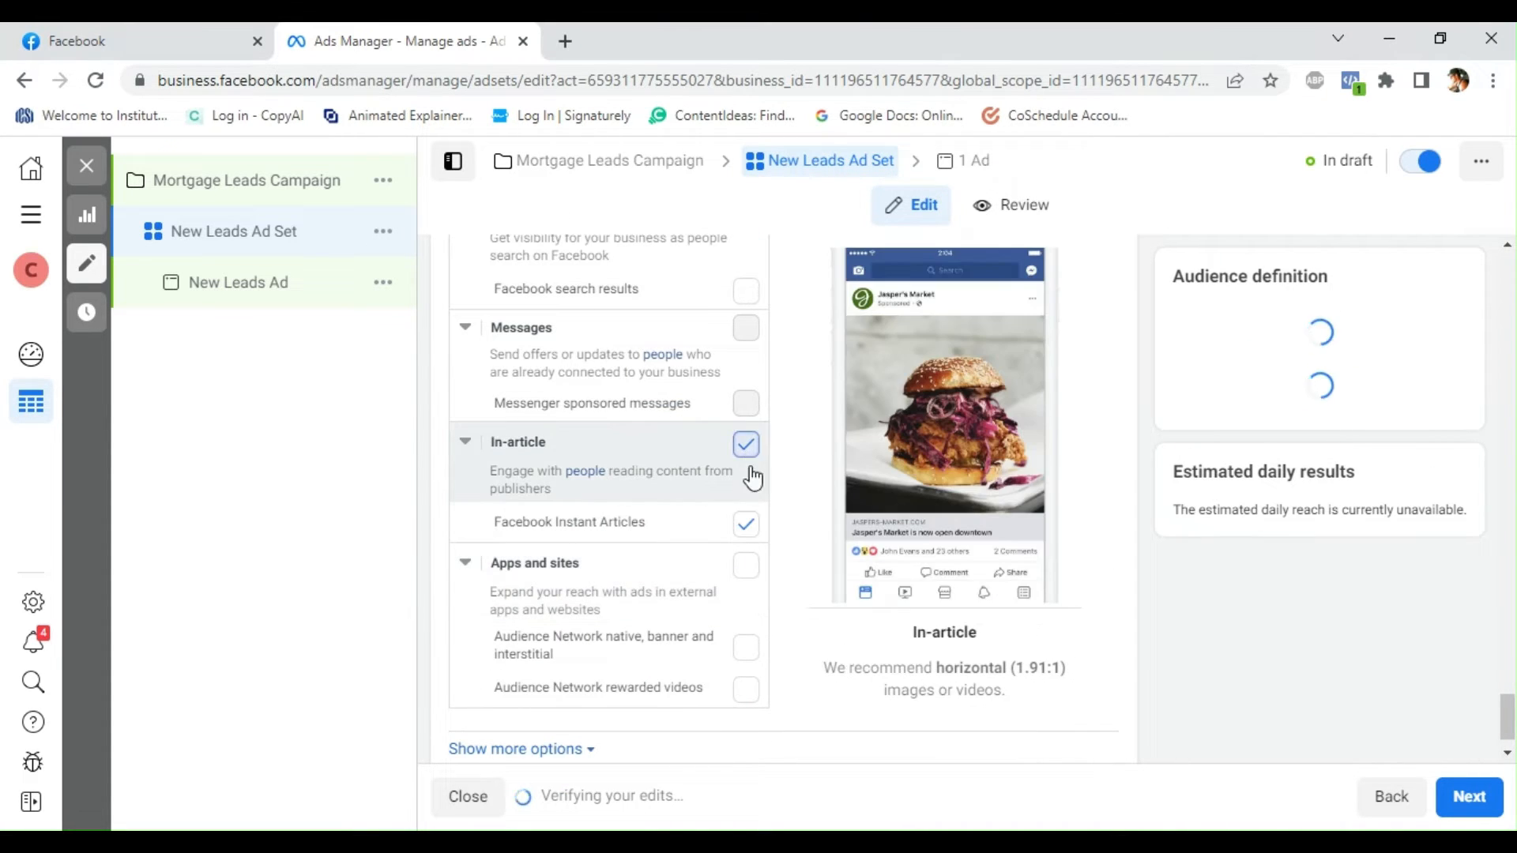
{"action": "left_click", "coordinate": [752, 478]}
{"action": "scroll", "coordinate": [767, 565], "scroll_direction": "down", "scroll_amount": 1}
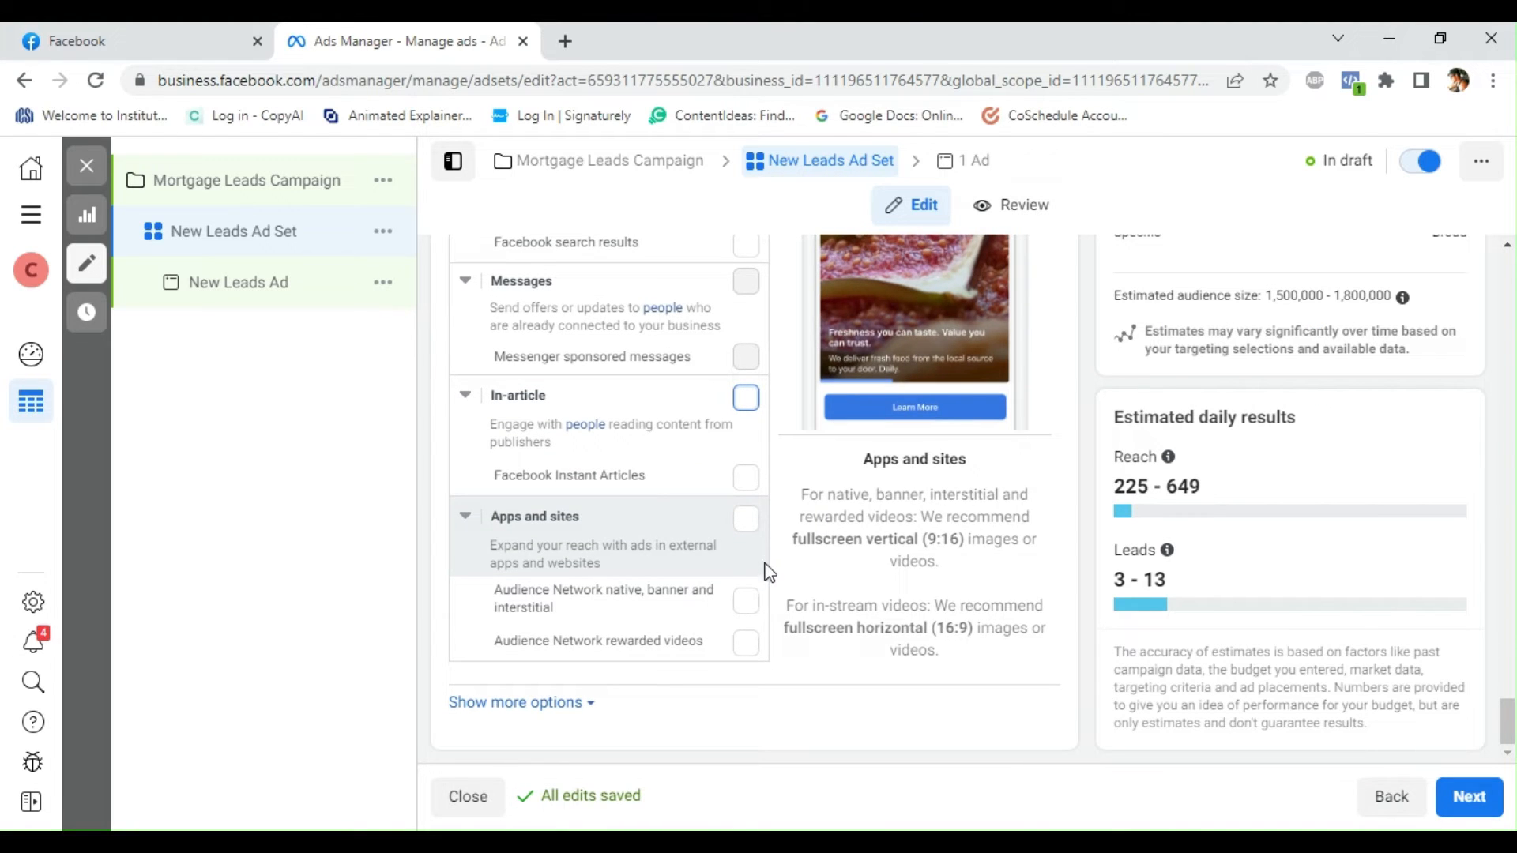
Continue to the ad level and add the account image mortgage.jpg as the ad's media, keeping the original crop
{"action": "left_click", "coordinate": [1489, 808]}
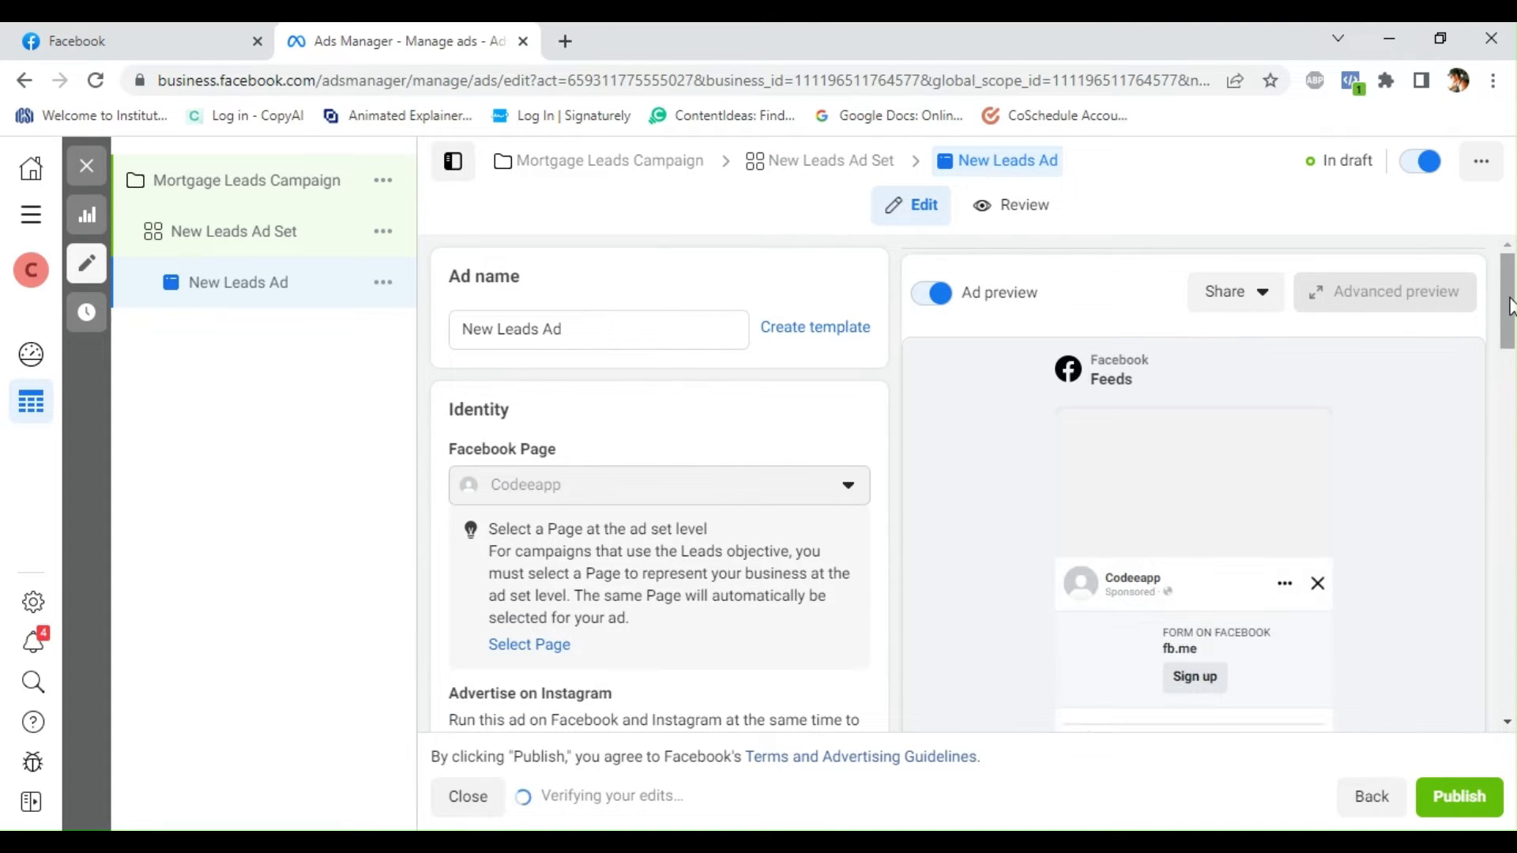
{"action": "left_click_drag", "start_coordinate": [1510, 310], "coordinate": [1503, 501]}
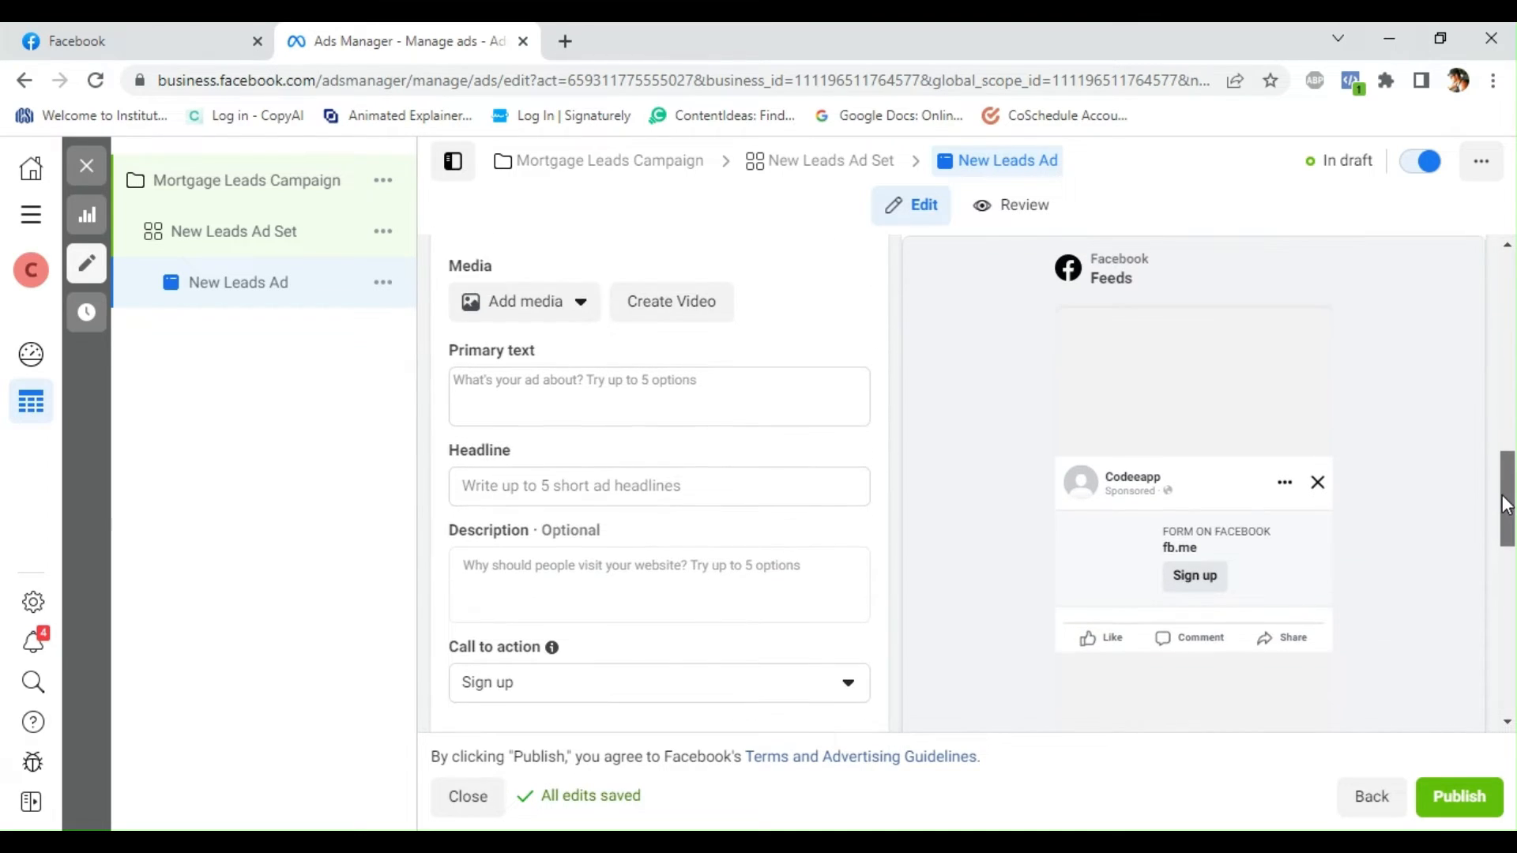
{"action": "left_click", "coordinate": [568, 310]}
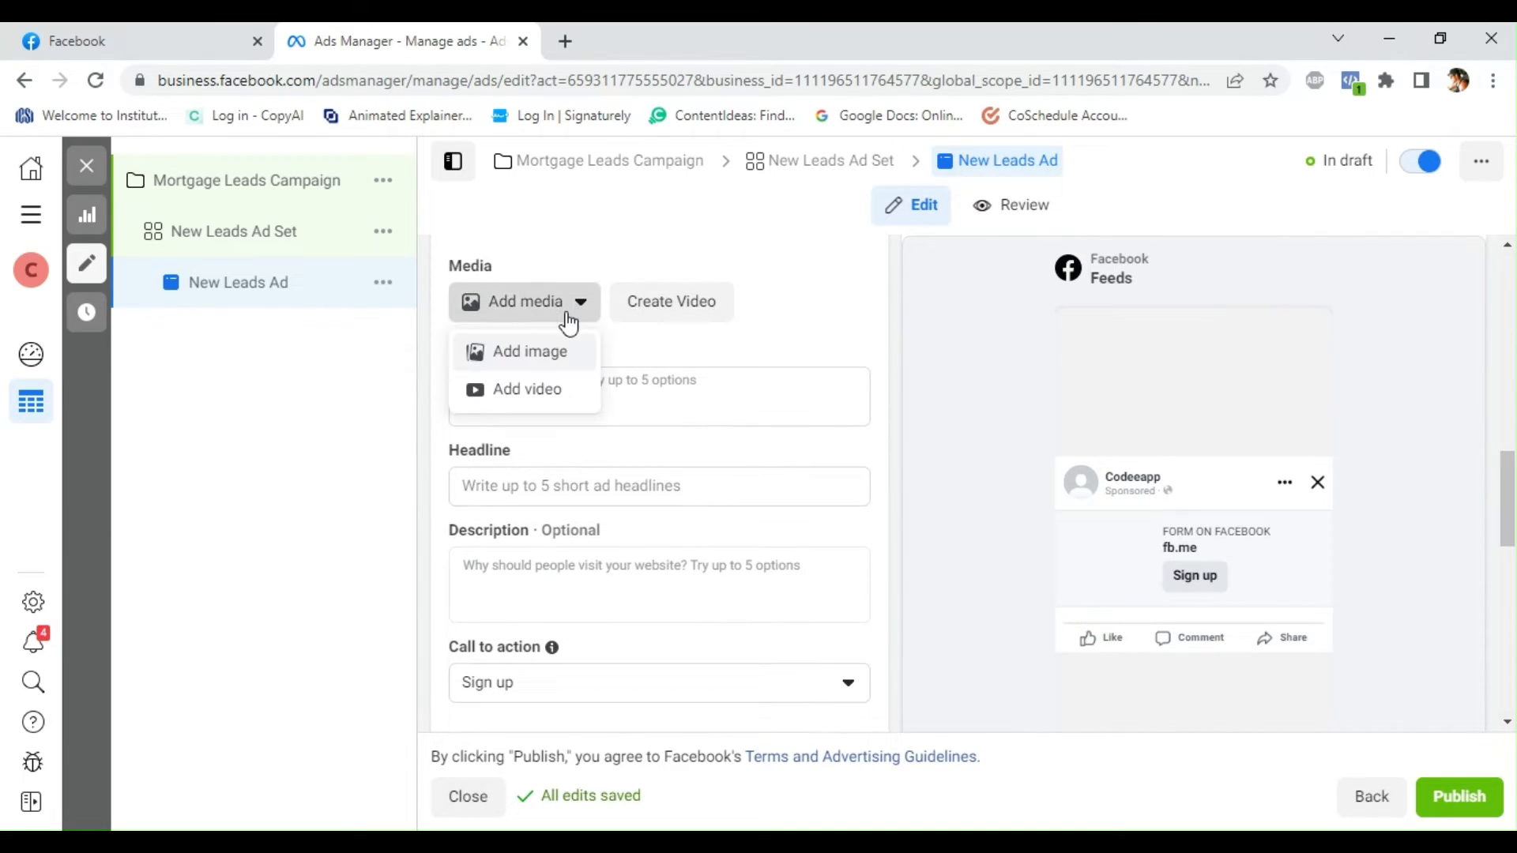
{"action": "left_click", "coordinate": [562, 362]}
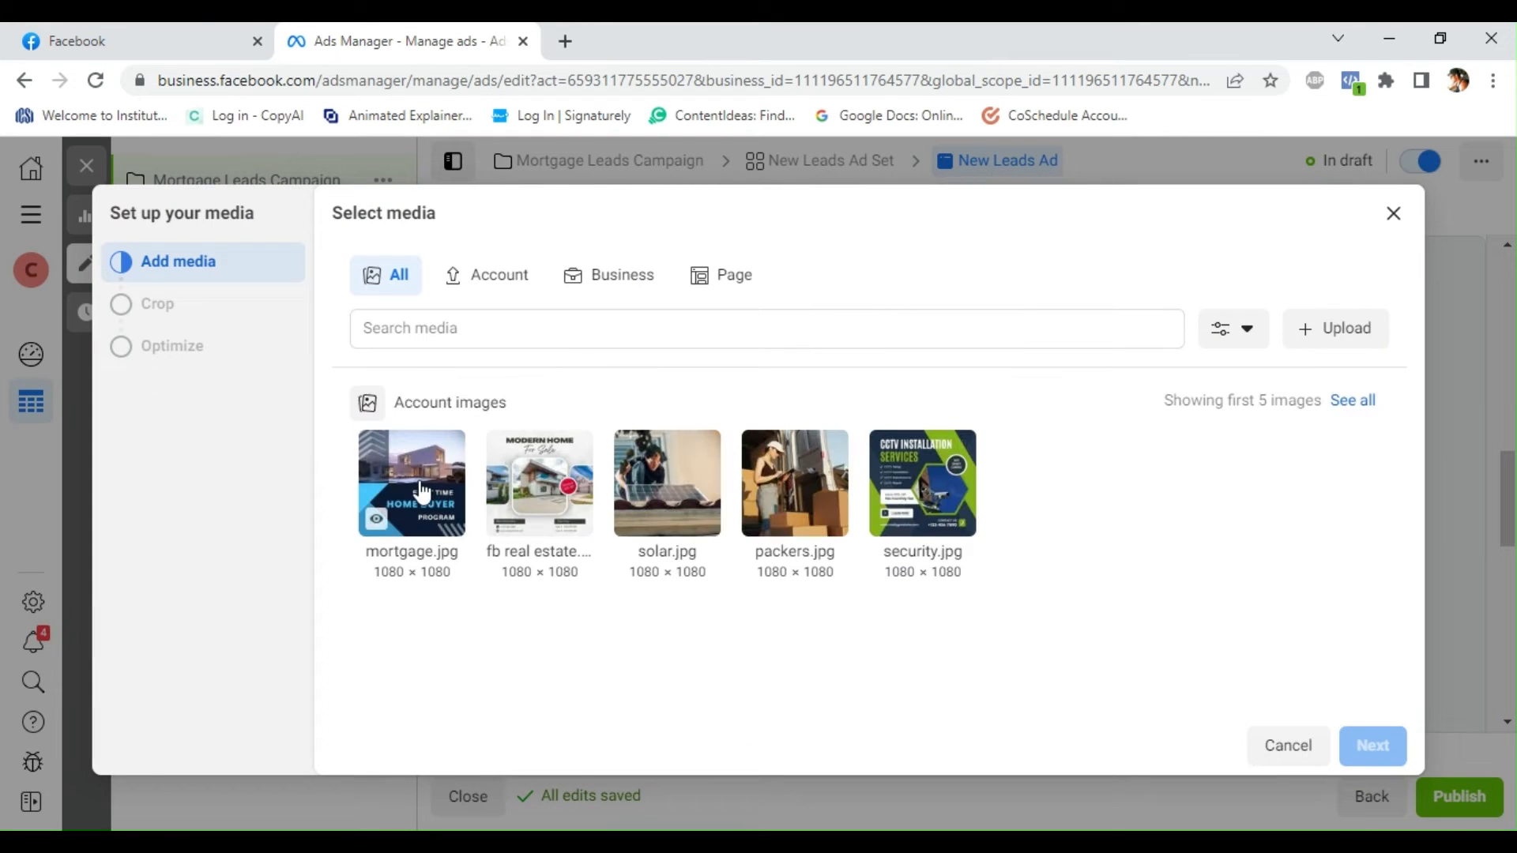
{"action": "left_click", "coordinate": [423, 492]}
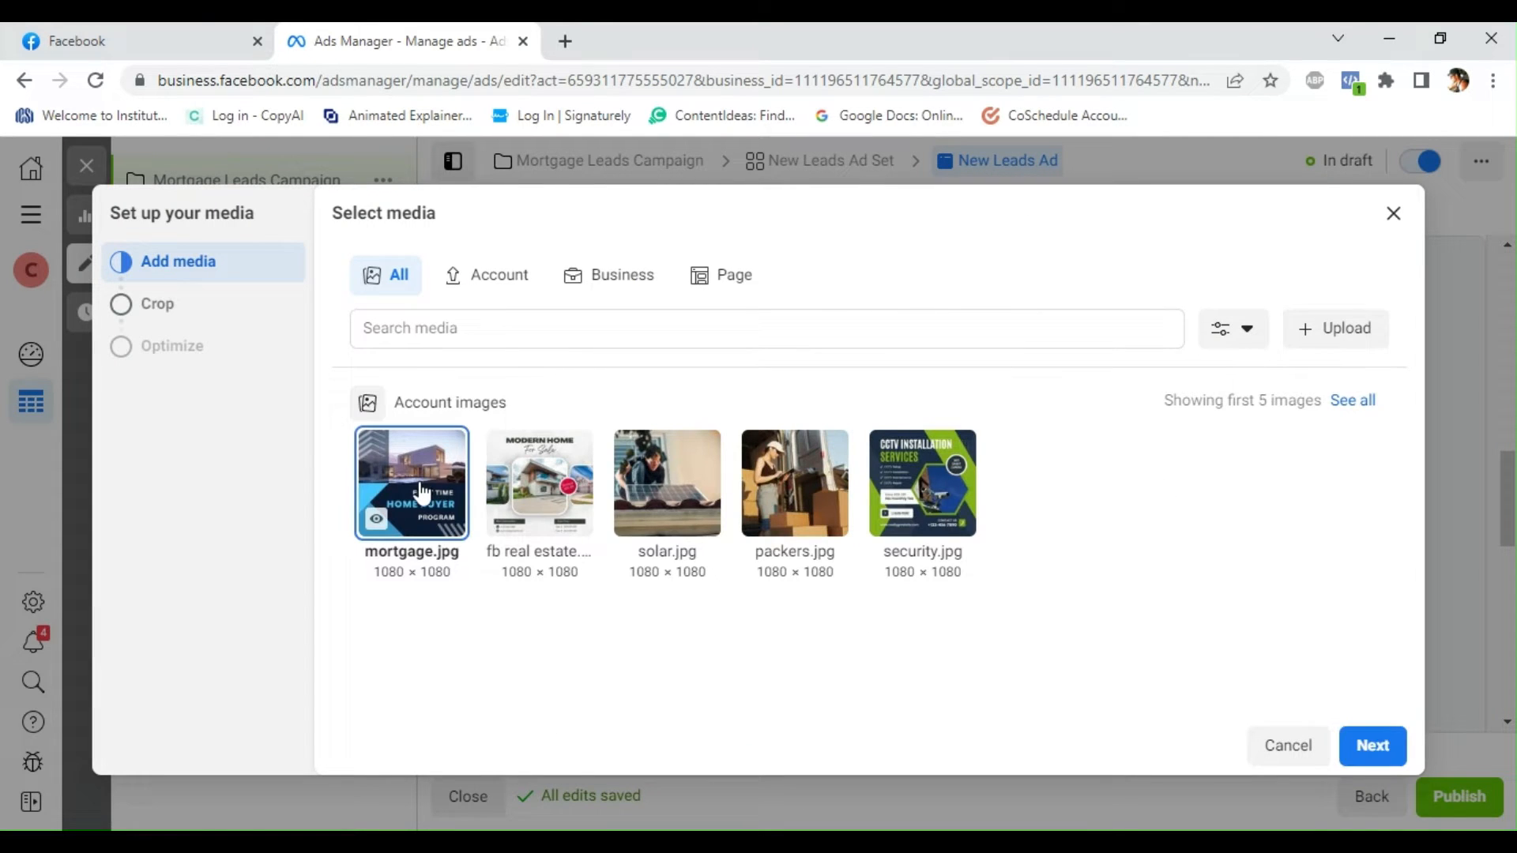
{"action": "left_click", "coordinate": [1370, 751]}
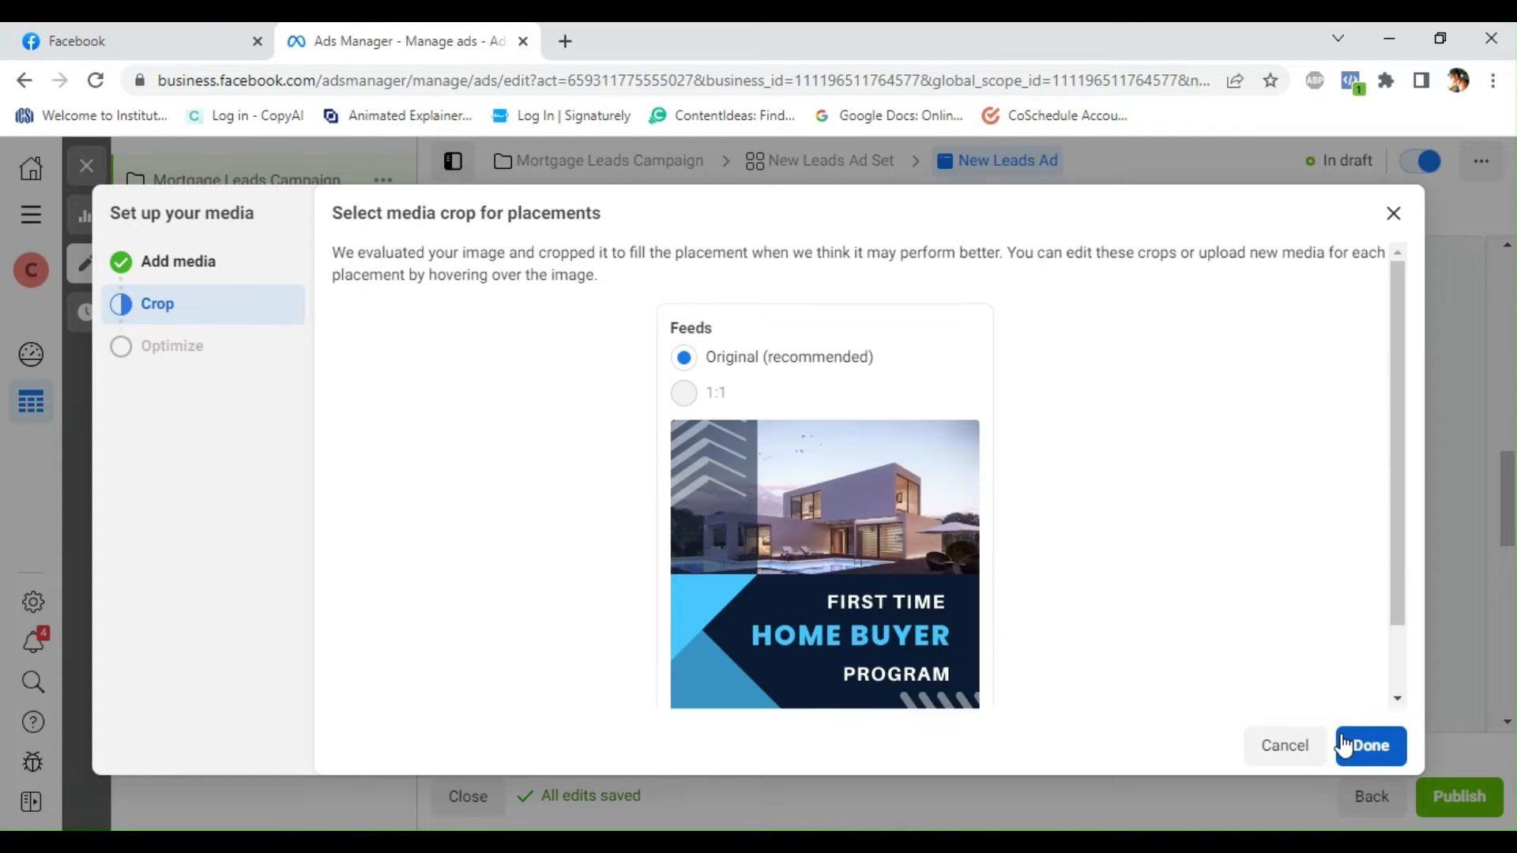
{"action": "left_click_drag", "start_coordinate": [1398, 603], "coordinate": [1390, 666]}
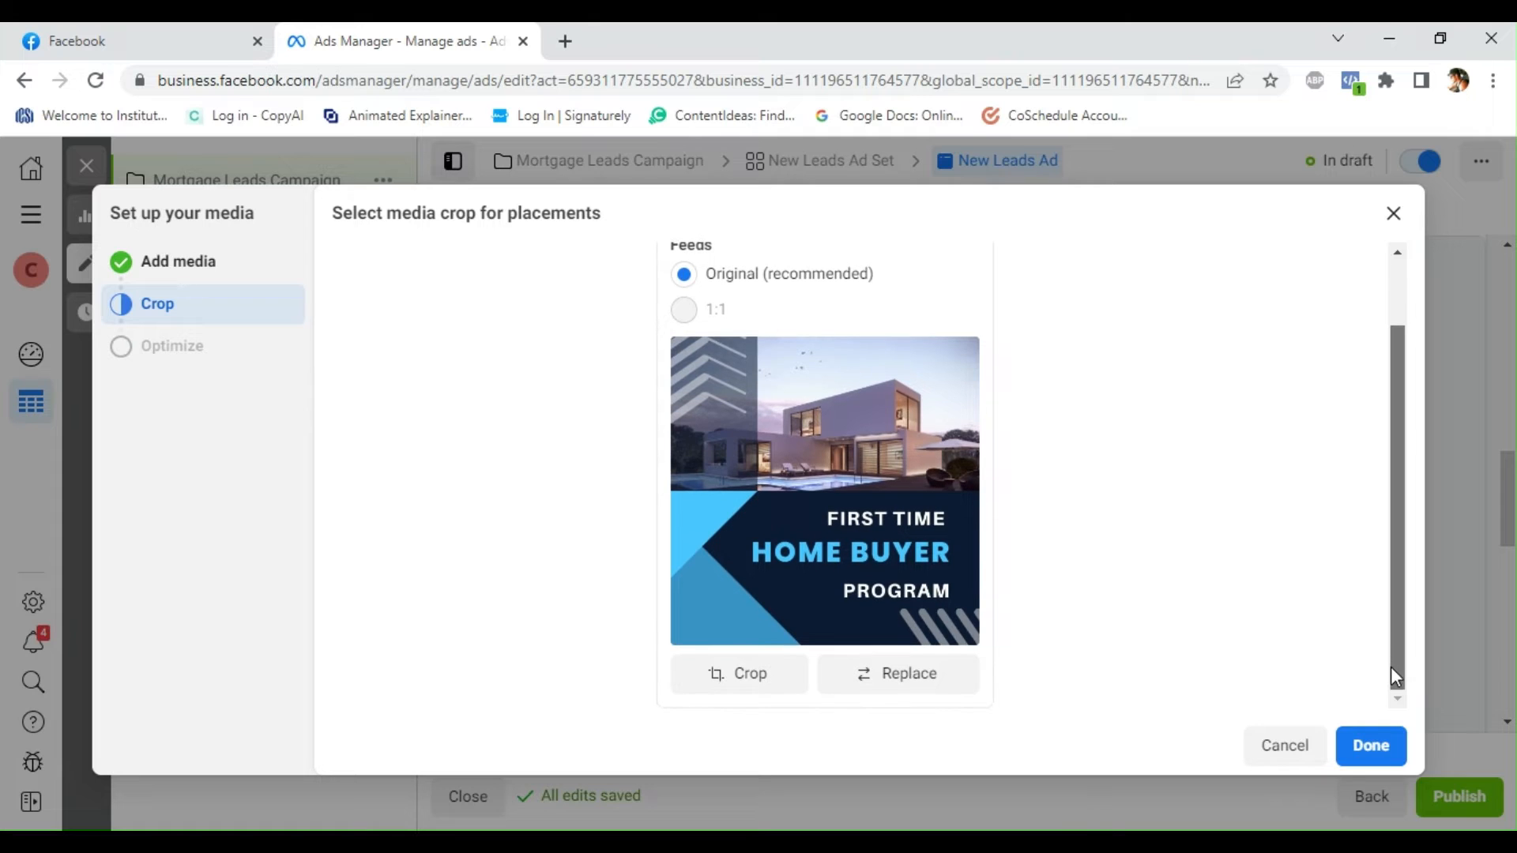
{"action": "left_click", "coordinate": [1354, 757]}
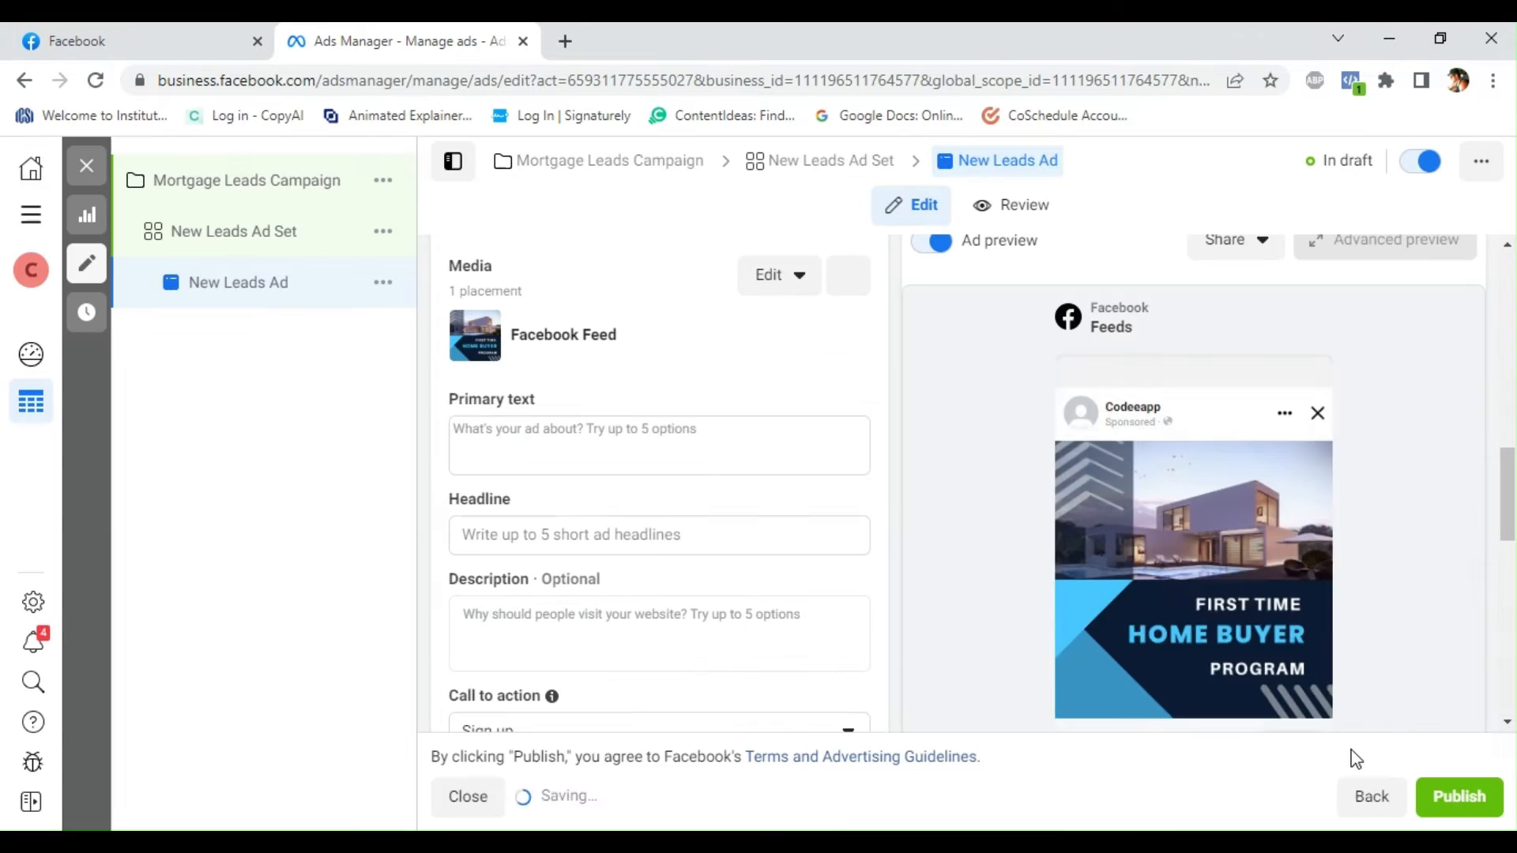
Enter the primary text "Take advantage of the best First-Time buyer program and SAVE UPTO $67,908, Click to see if you qualify!"
{"action": "left_click", "coordinate": [488, 427]}
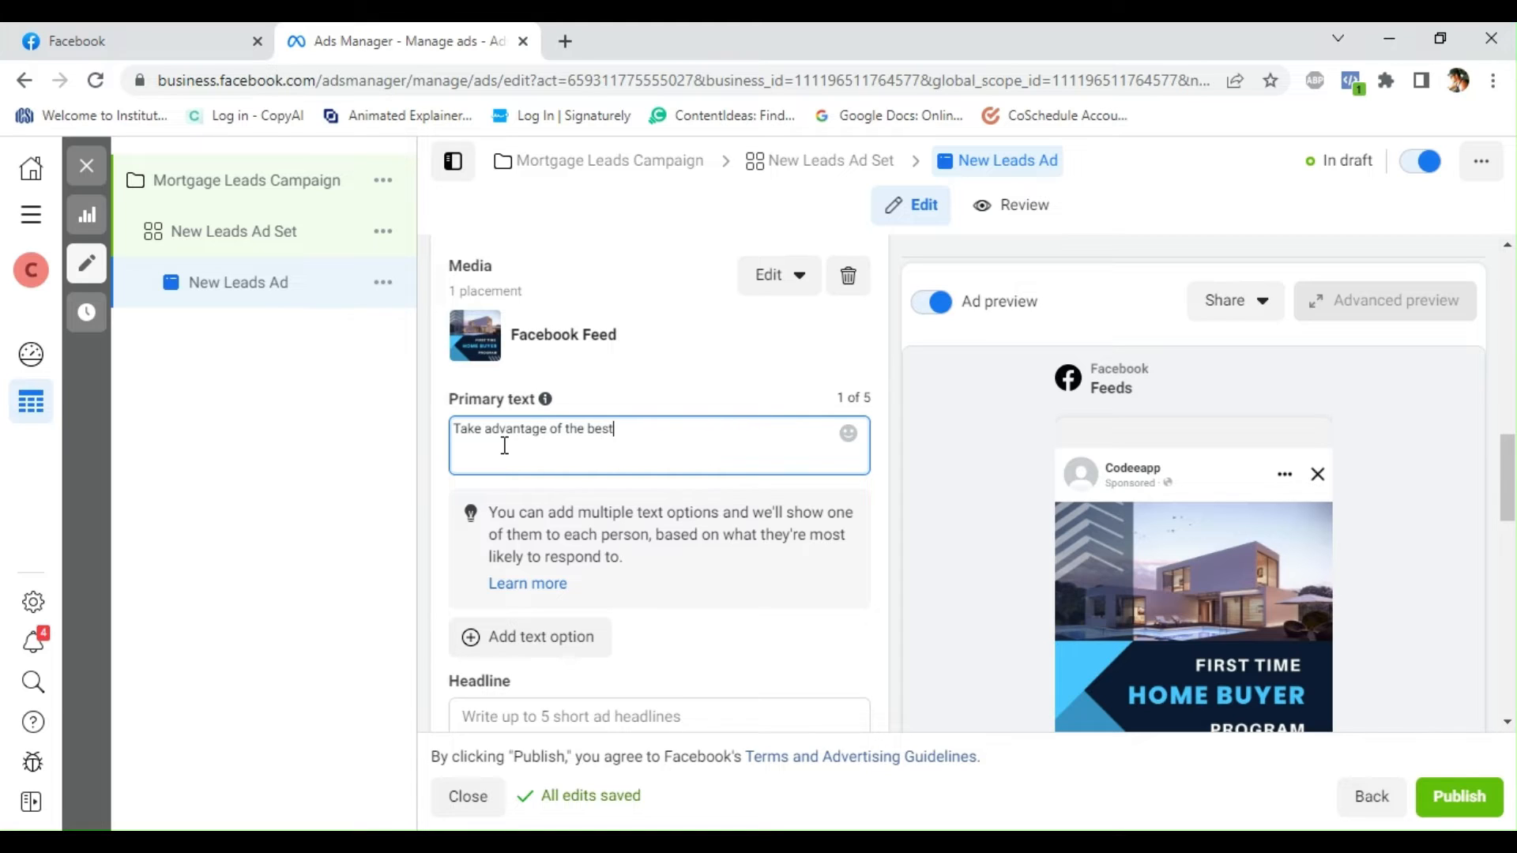
{"action": "type", "text": "F"}
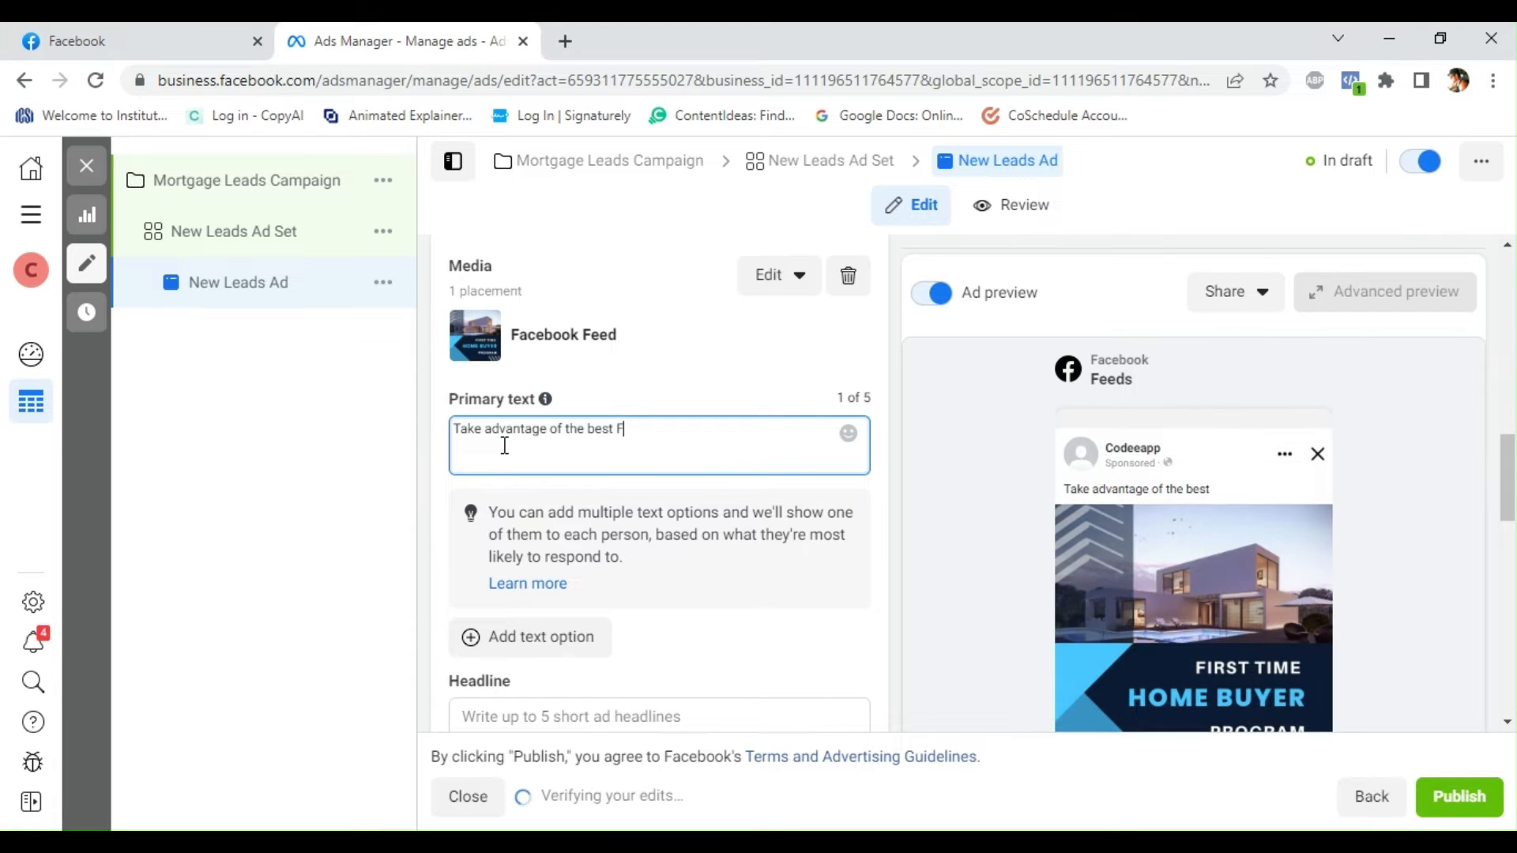
{"action": "type", "text": "irst-Time"}
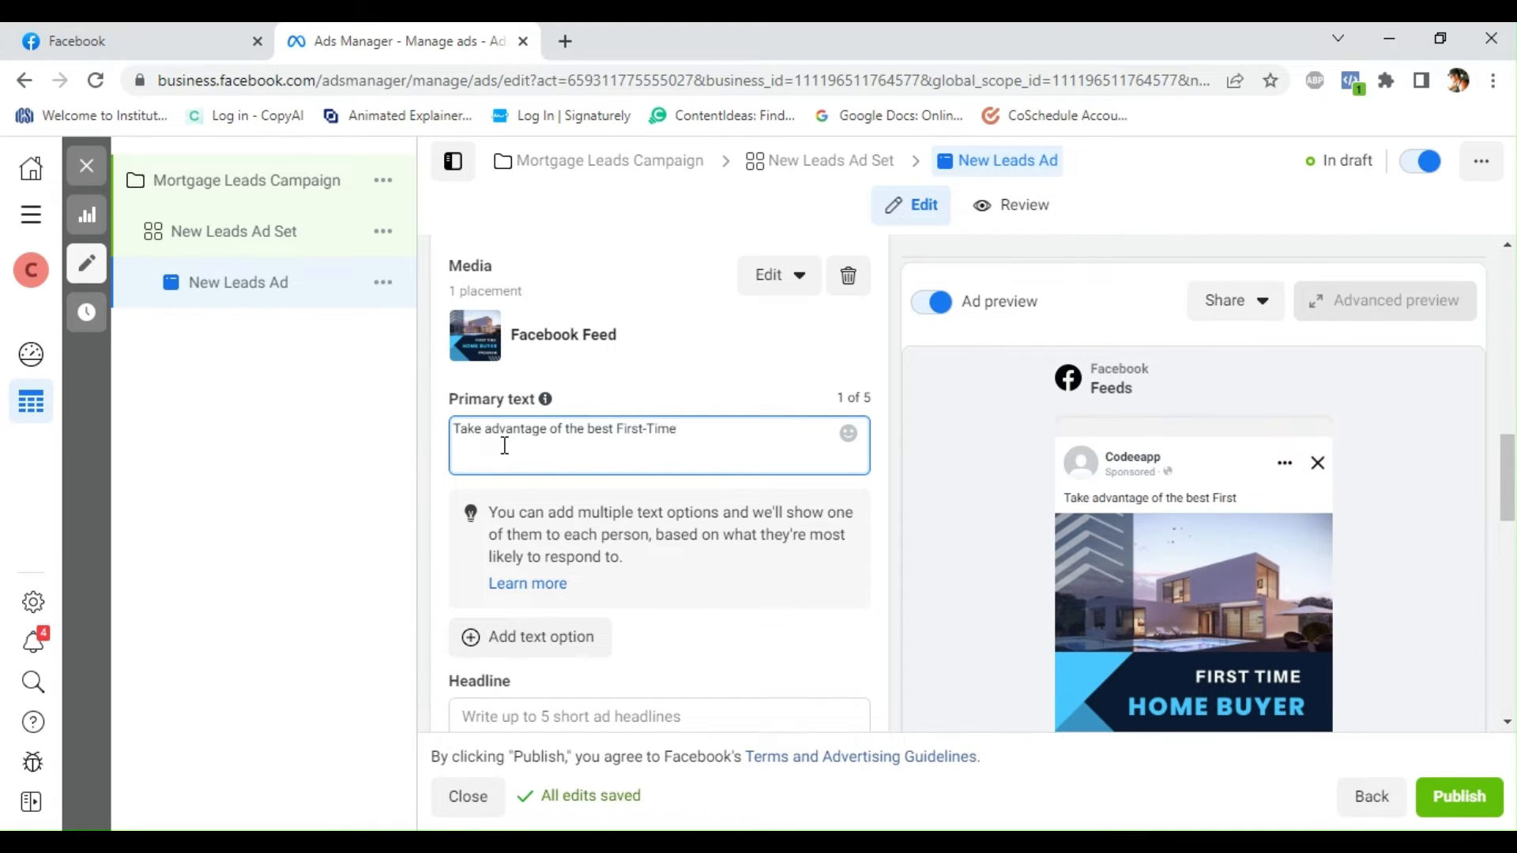
{"action": "type", "text": " buye"}
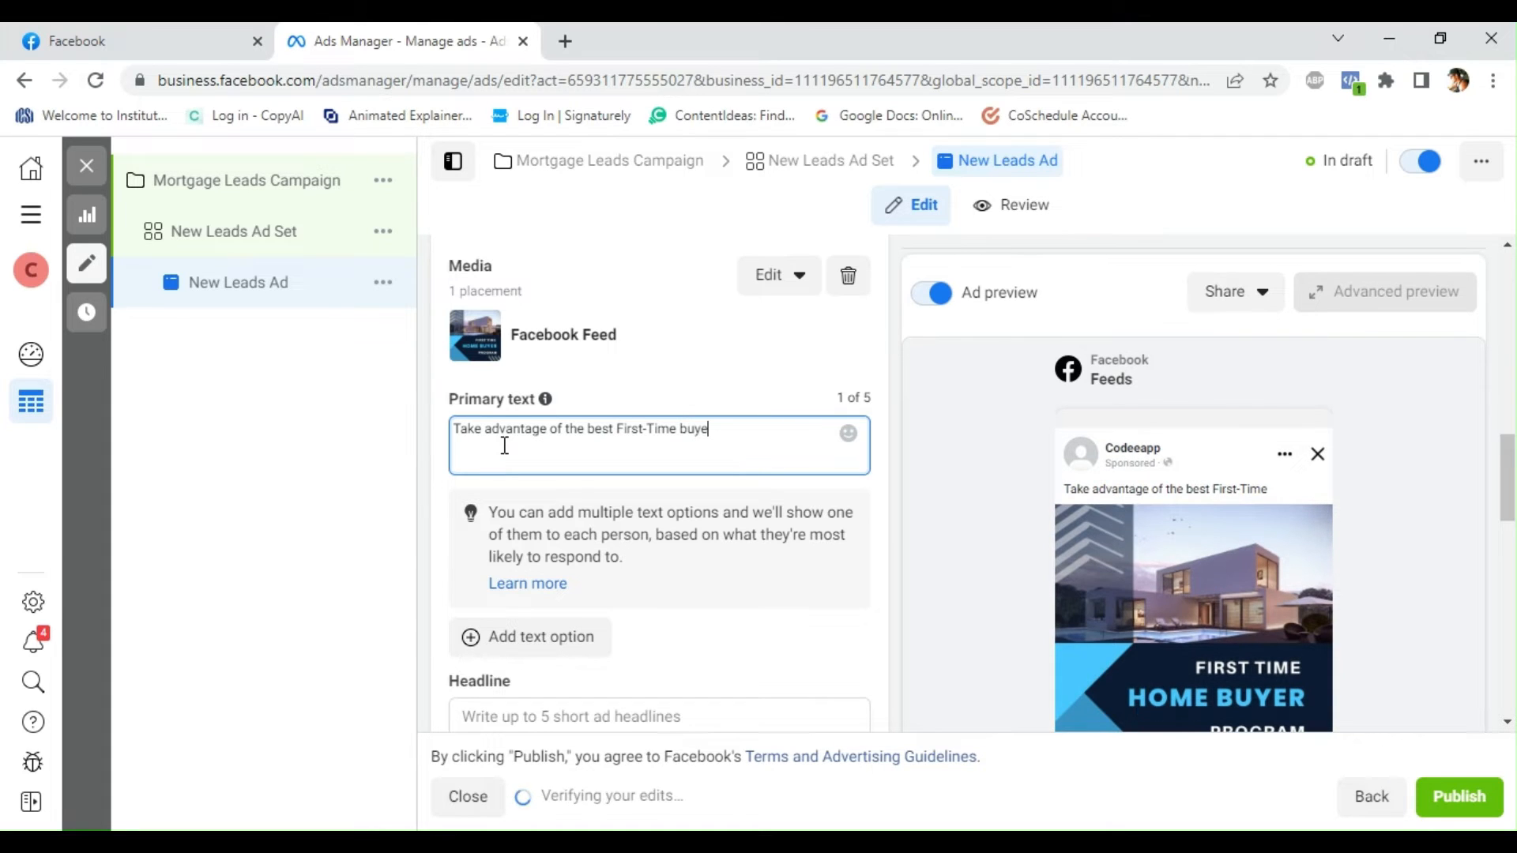
{"action": "type", "text": "r program and"}
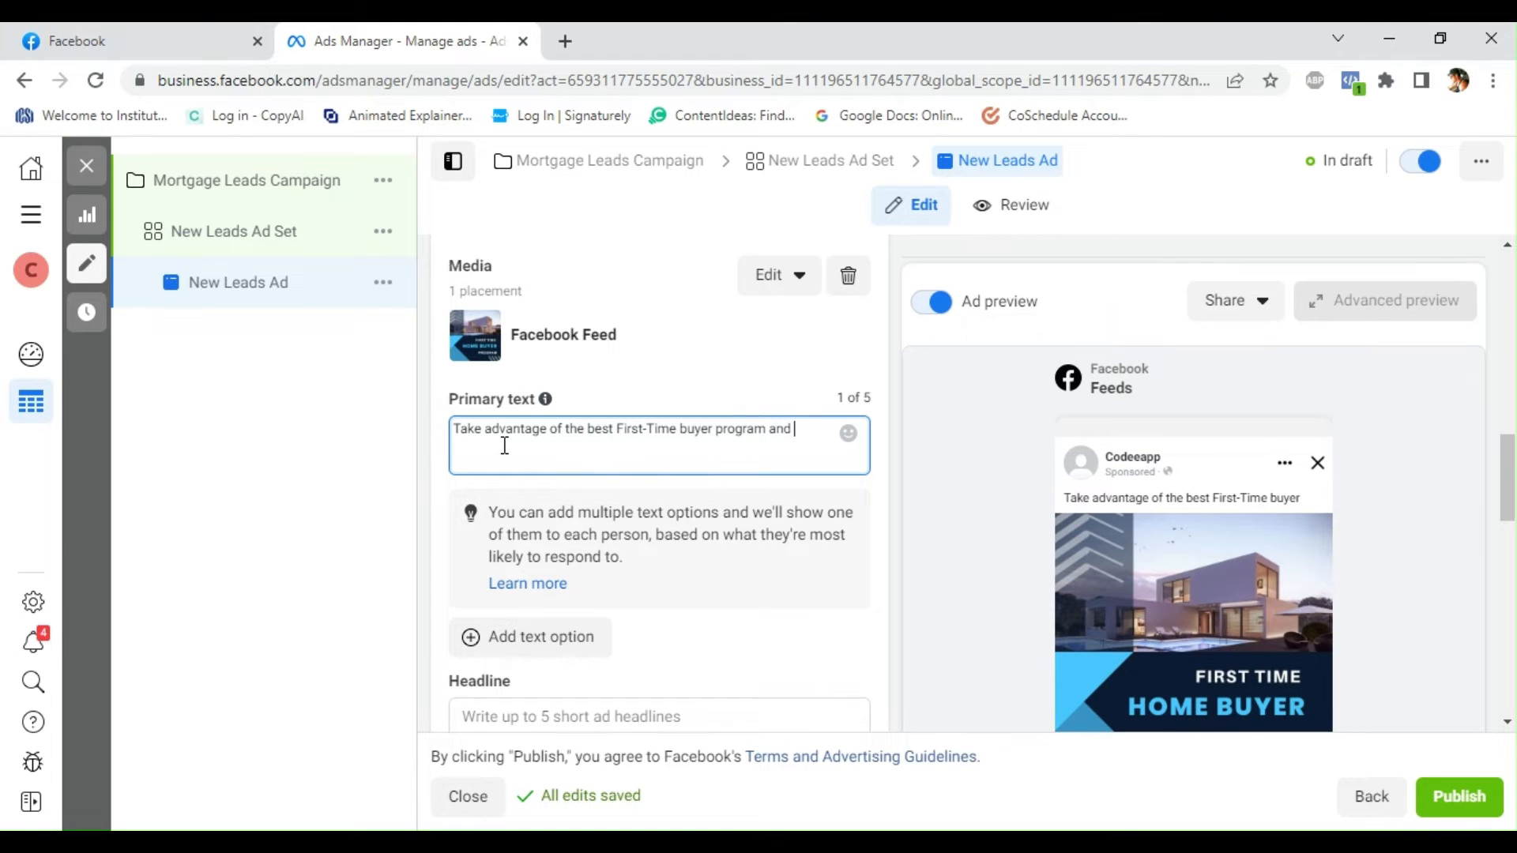
{"action": "type", "text": " sa"}
{"action": "key", "text": "BackSpace"}
{"action": "key", "text": "BackSpace"}
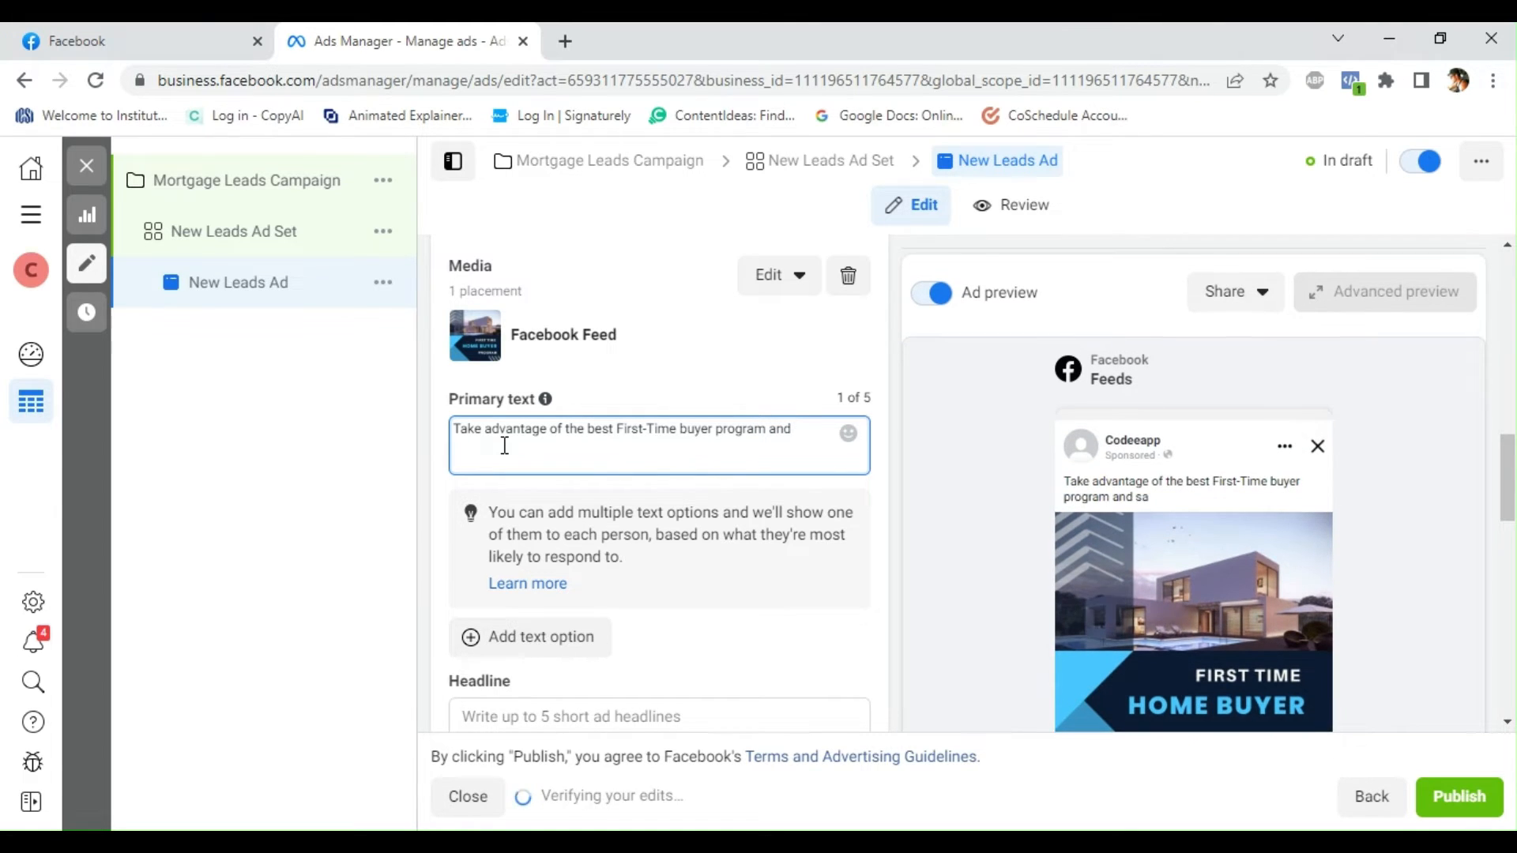
{"action": "type", "text": "SAVE"}
{"action": "type", "text": "UP TO $"}
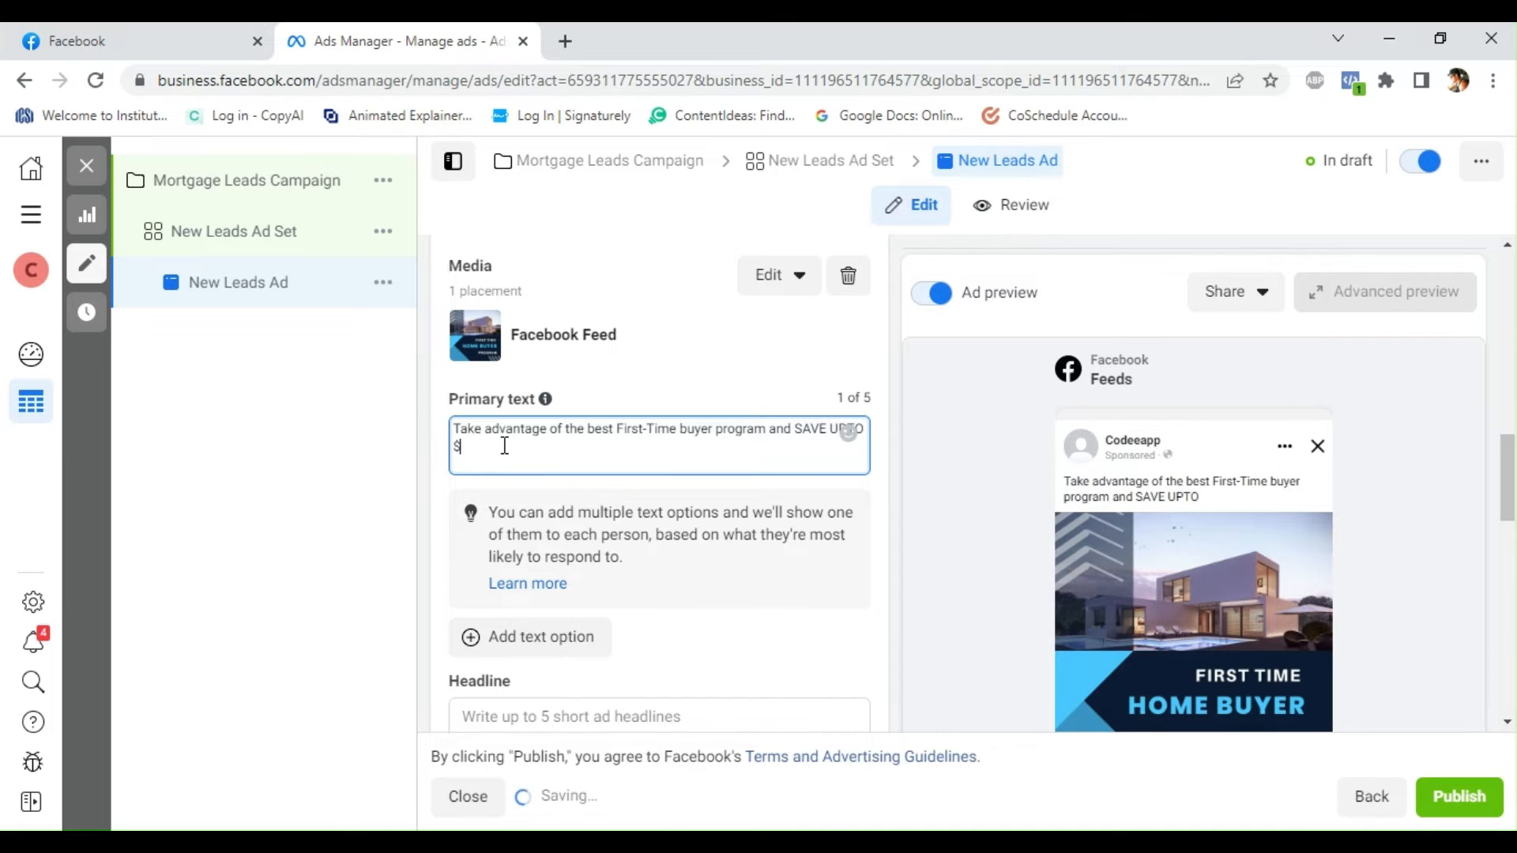
{"action": "type", "text": "67908"}
{"action": "key", "text": "Left"}
{"action": "key", "text": "Left"}
{"action": "key", "text": "Left"}
{"action": "key", "text": "Left"}
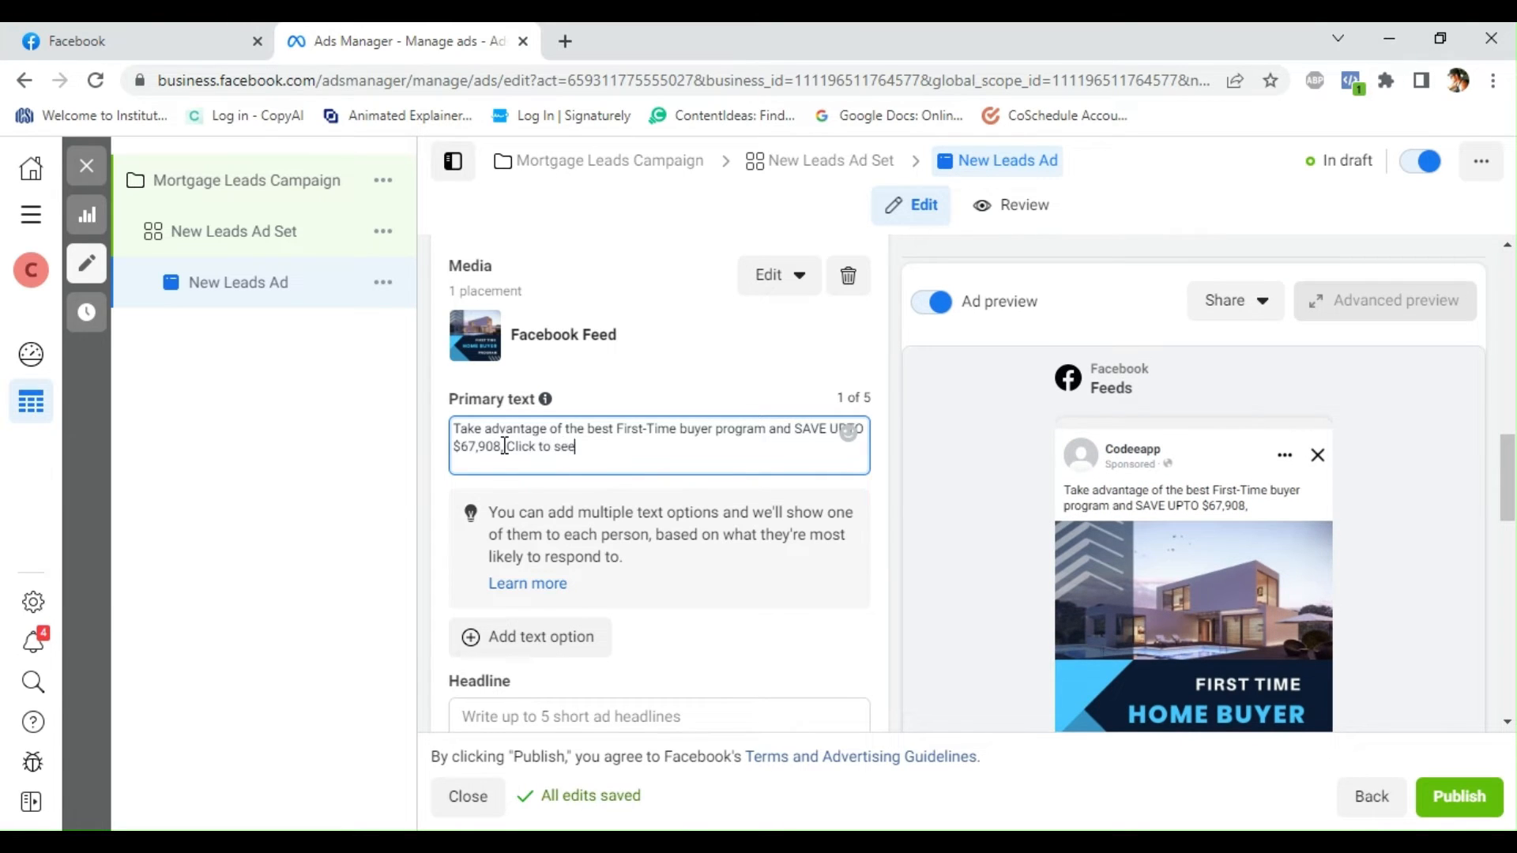
{"action": "type", "text": "if yo"}
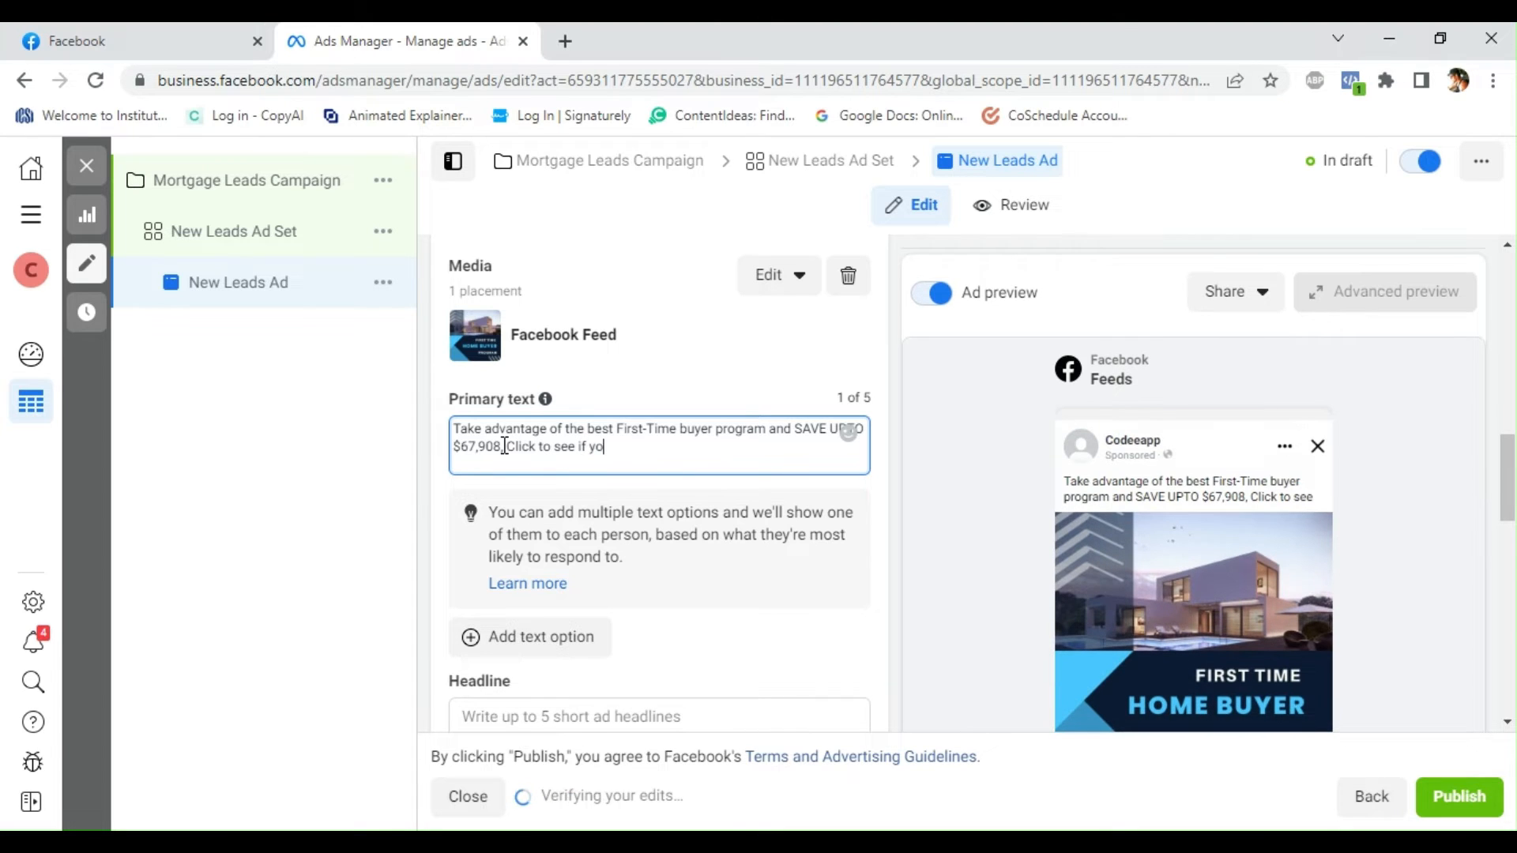
{"action": "type", "text": "u qua"}
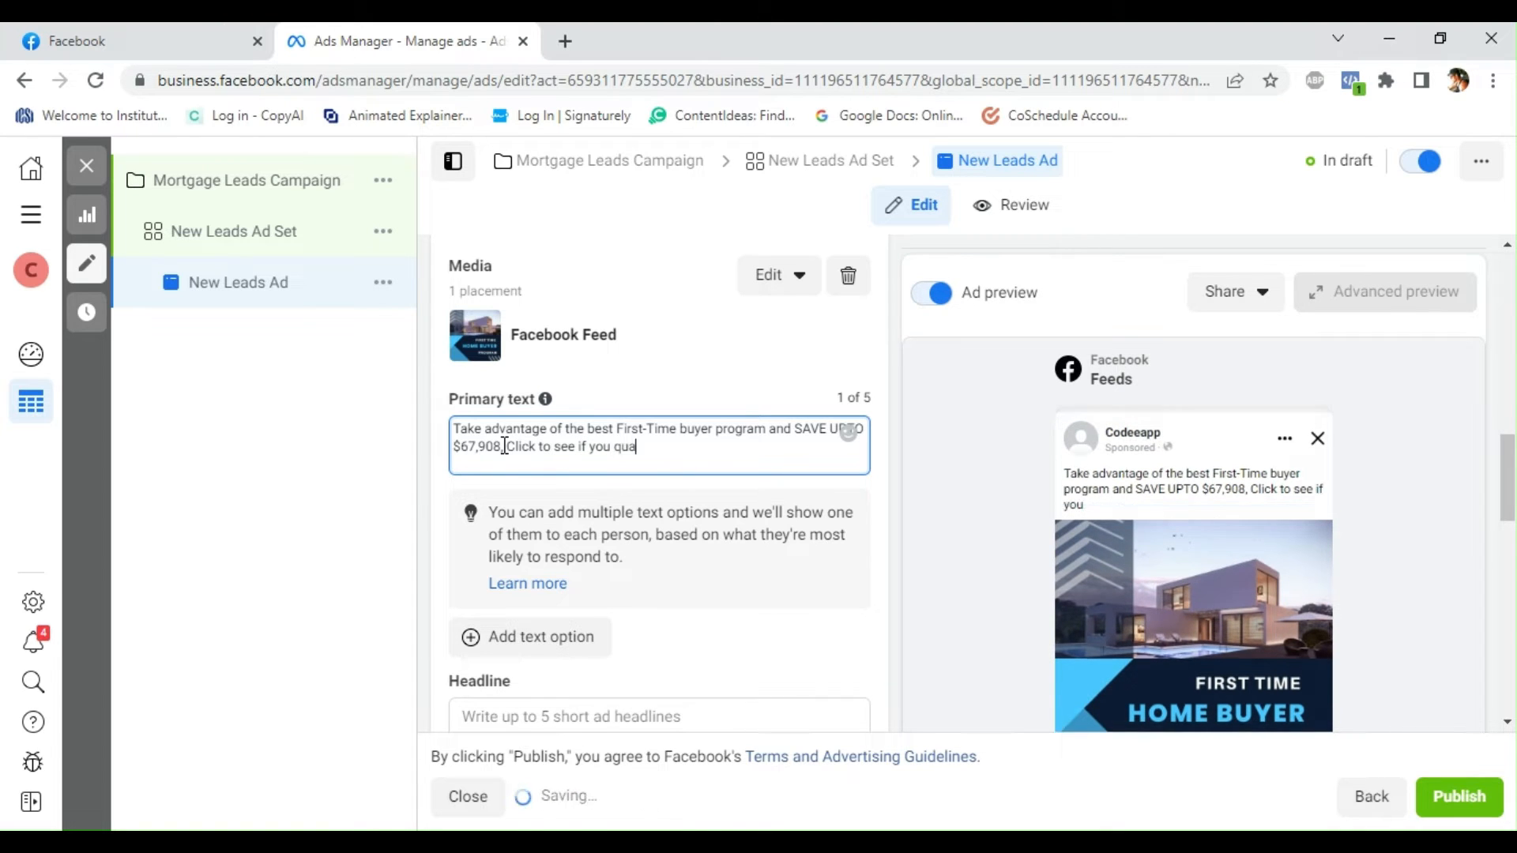
{"action": "type", "text": "lify!"}
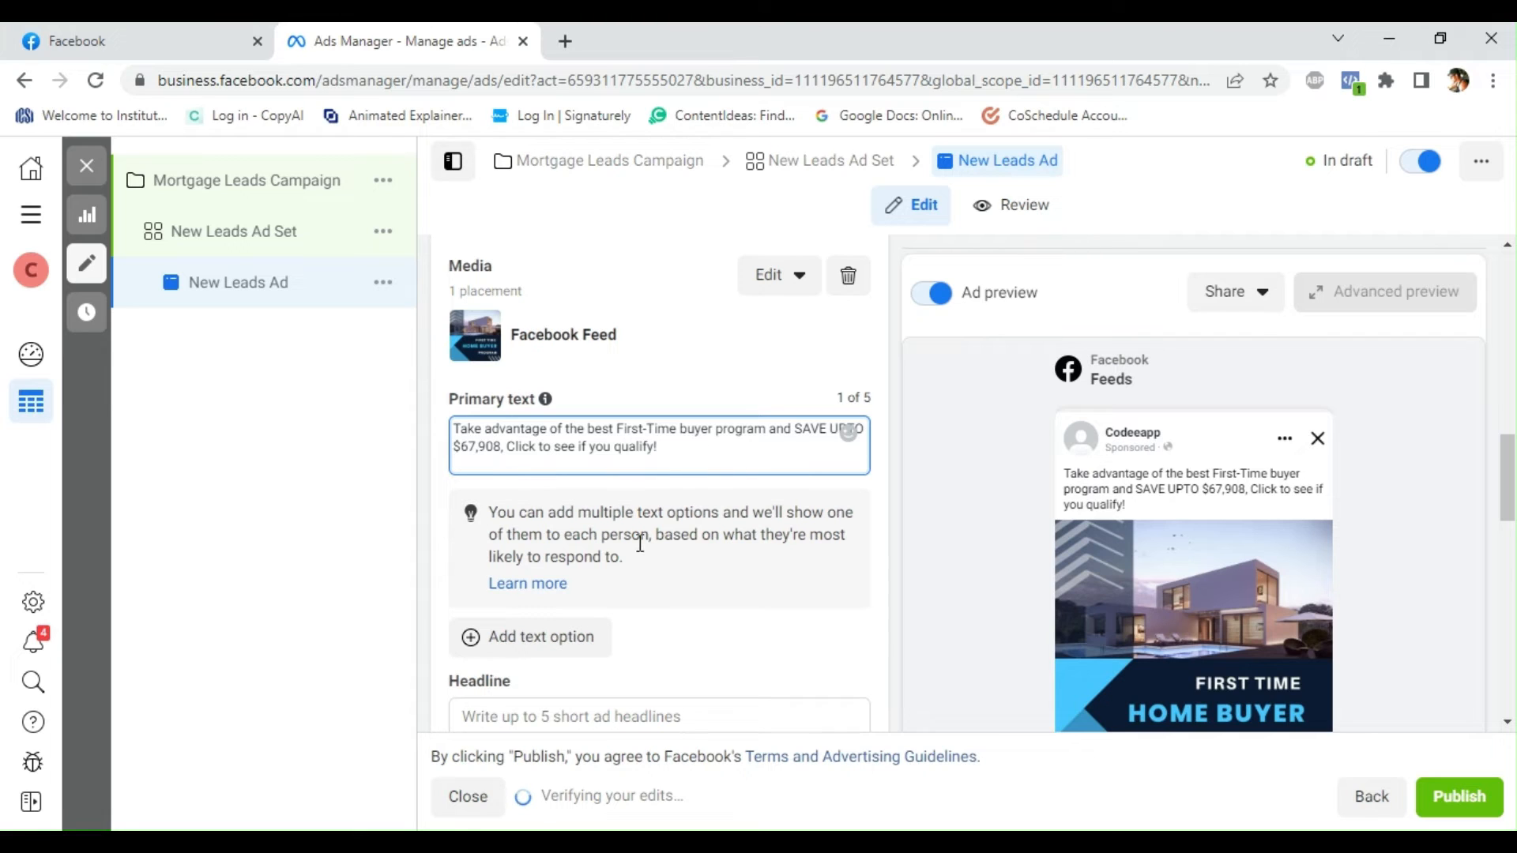
Enter "Time to buy your First Home" as the ad's headline
{"action": "left_click", "coordinate": [673, 715]}
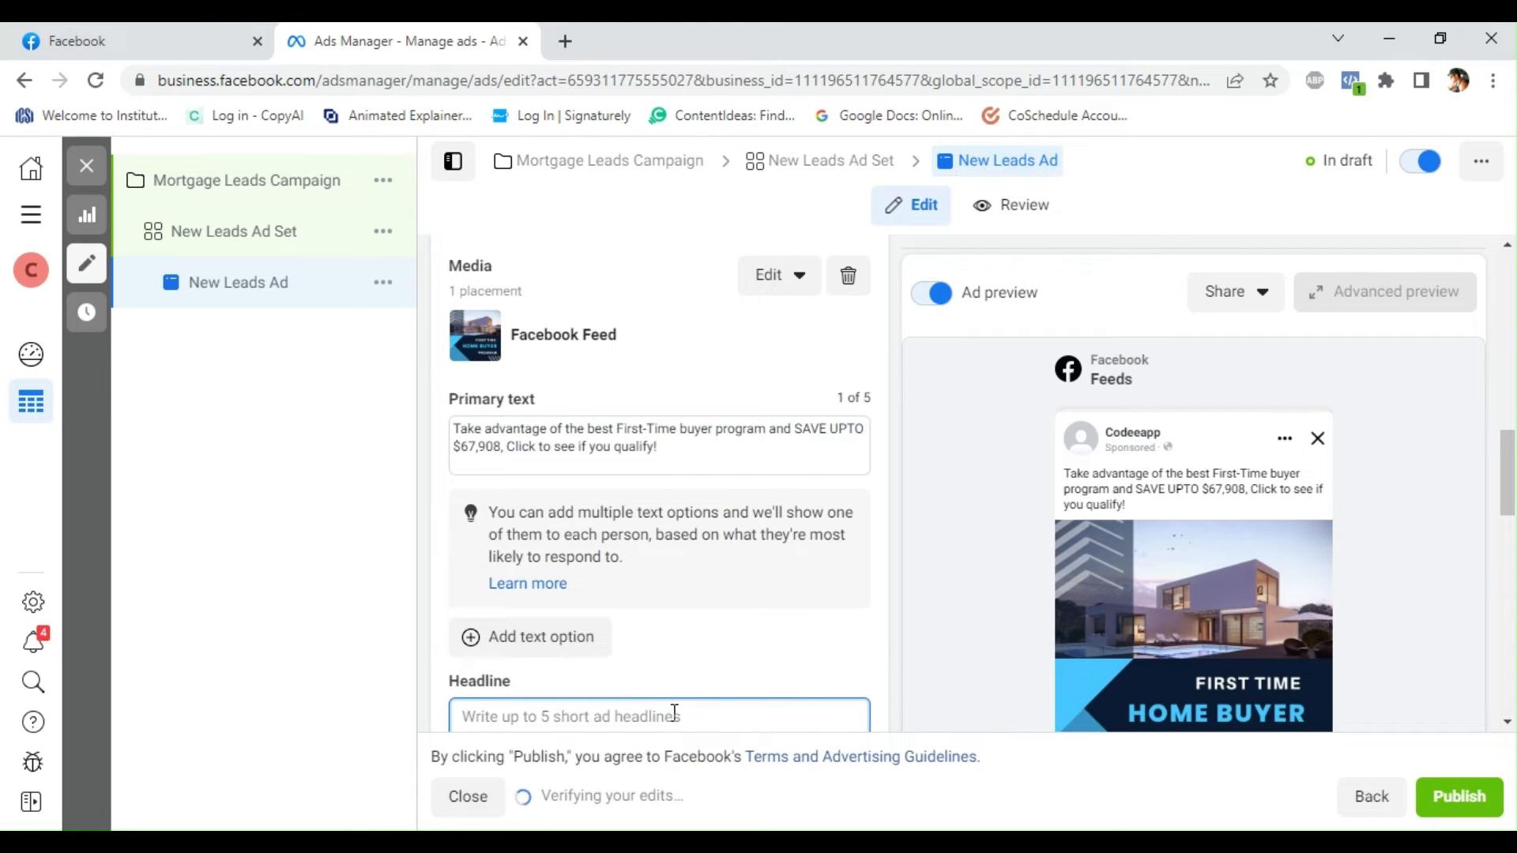
{"action": "scroll", "coordinate": [704, 696], "scroll_direction": "down", "scroll_amount": 2}
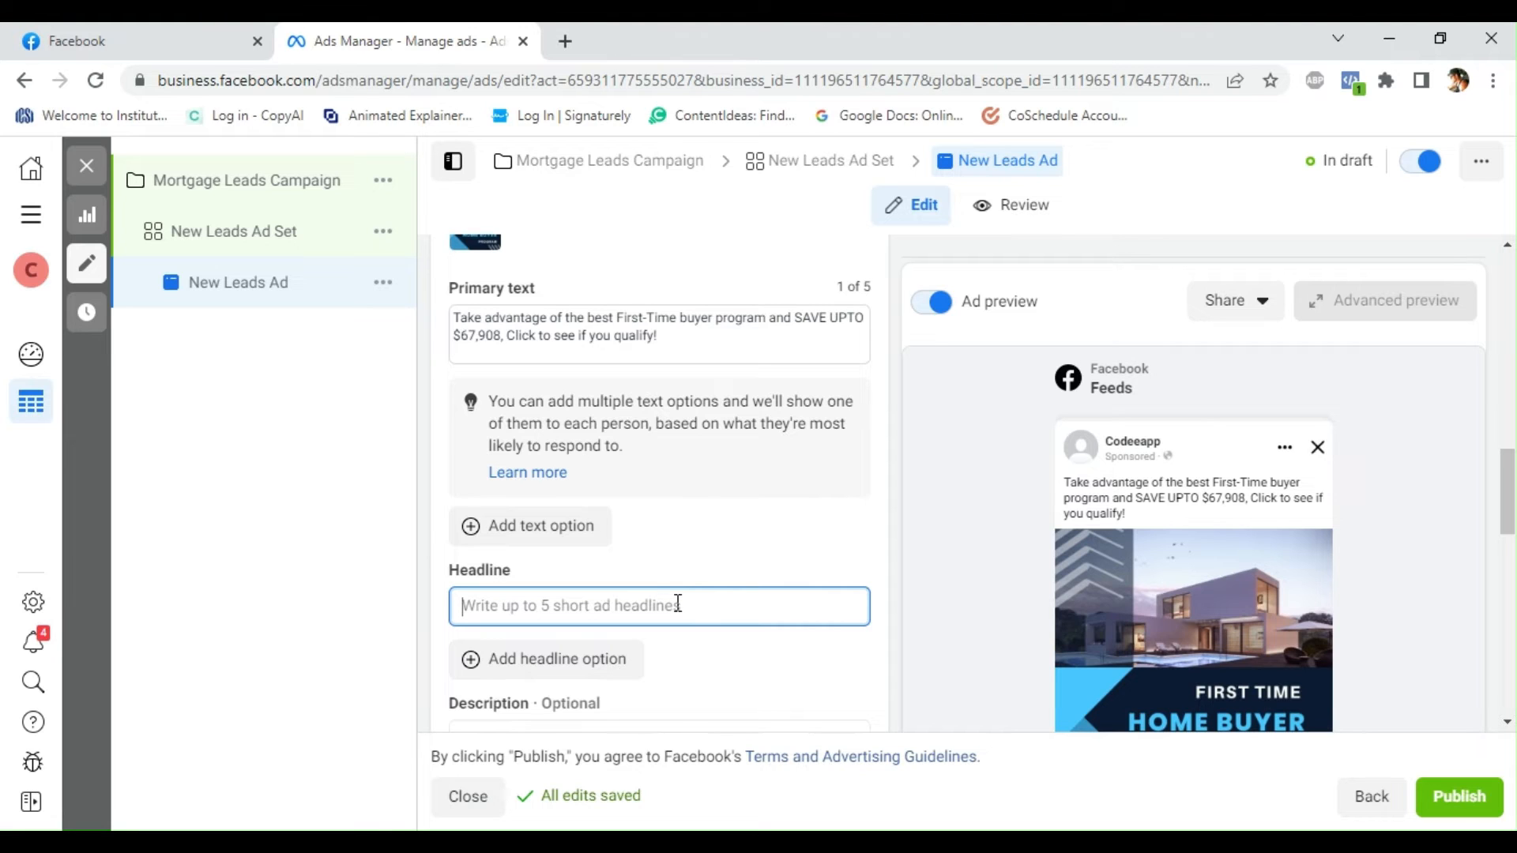
{"action": "type", "text": "Time"}
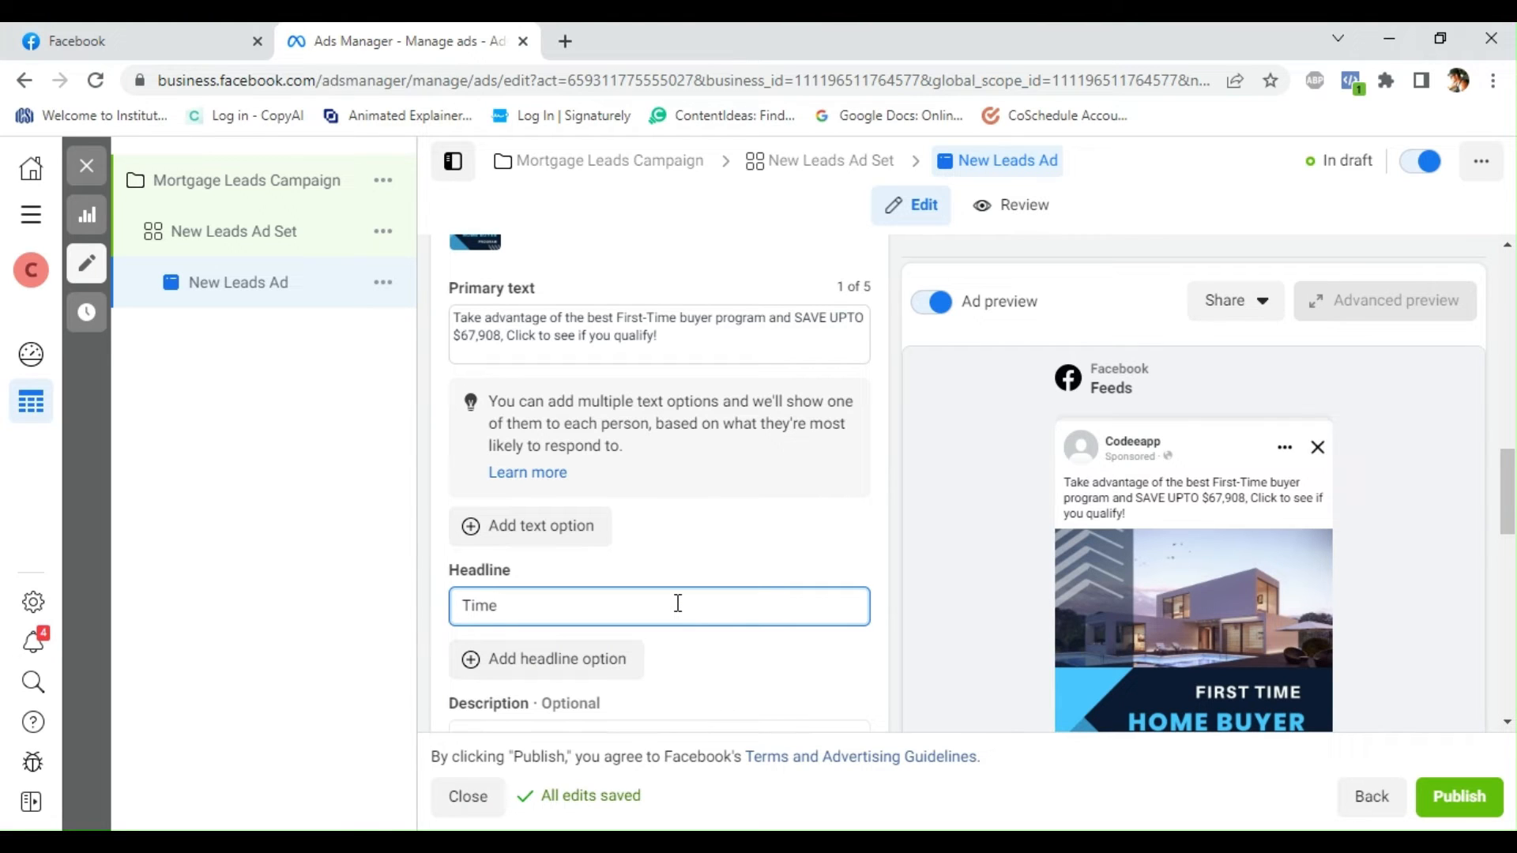
{"action": "type", "text": " to bu"}
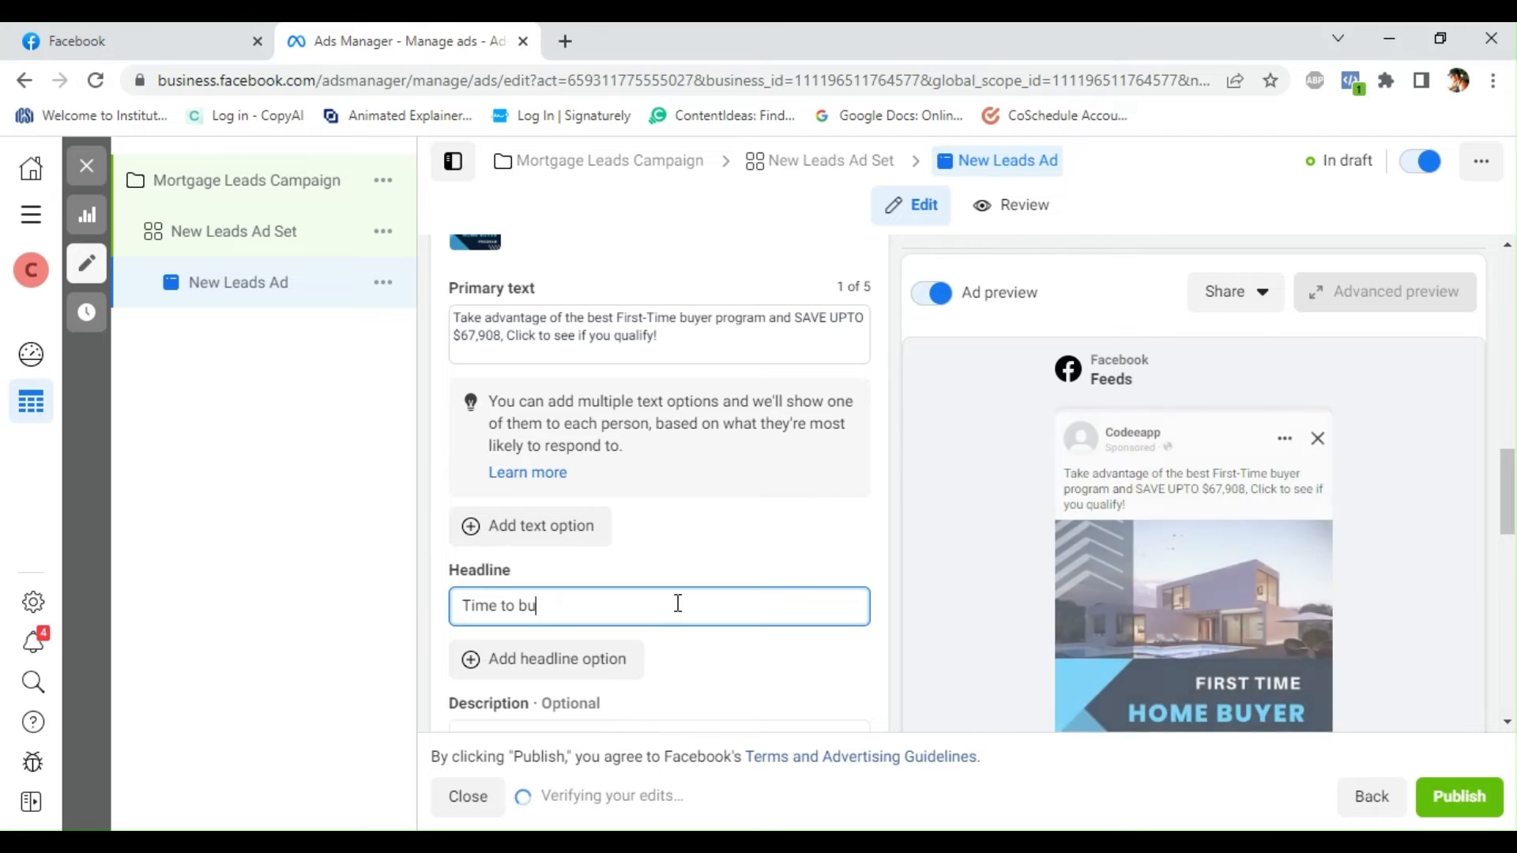
{"action": "type", "text": "y"}
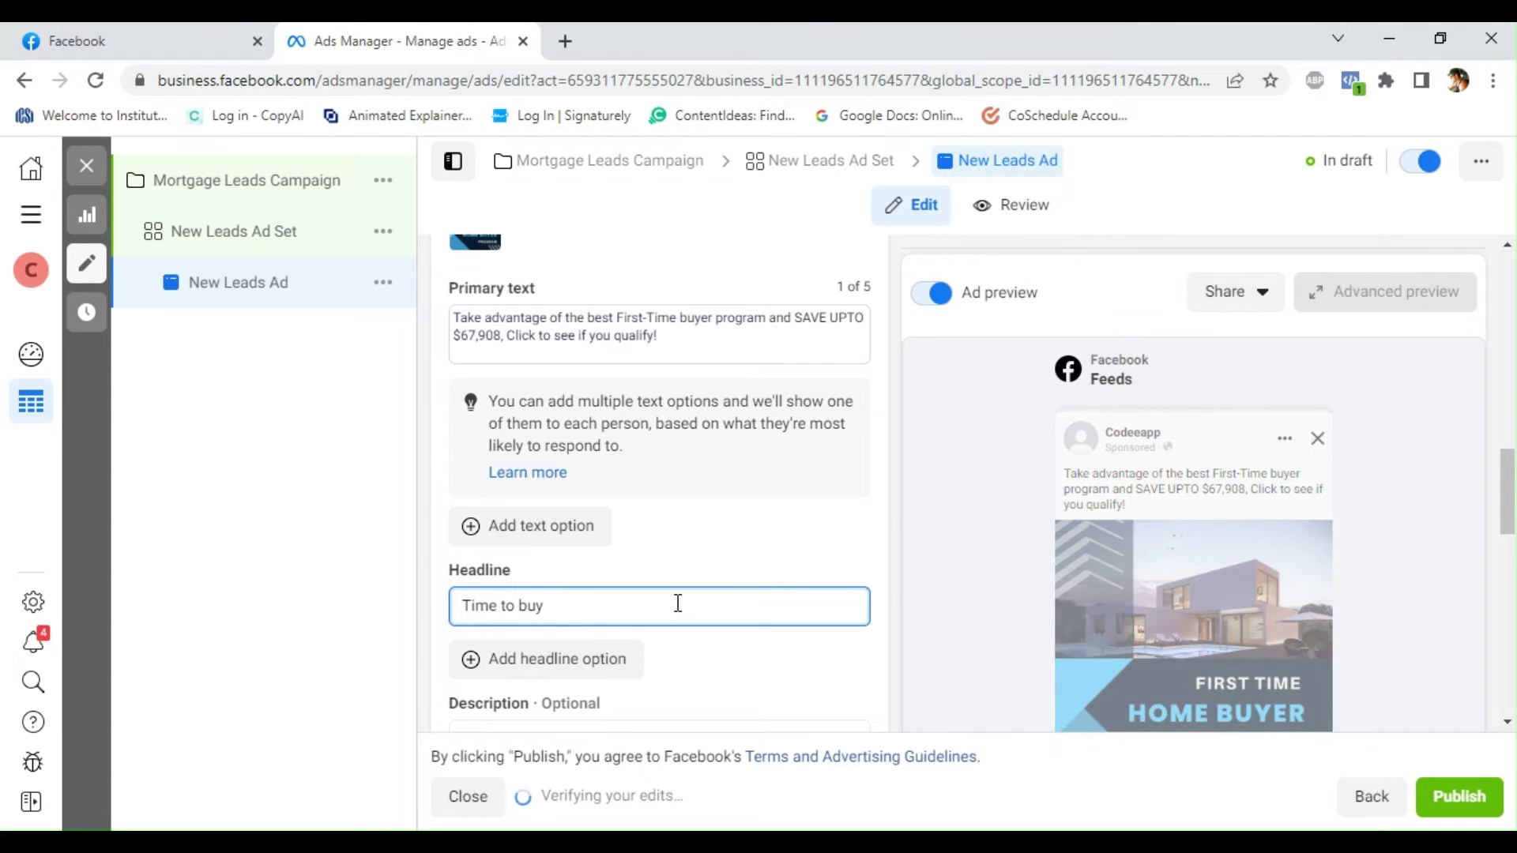
{"action": "type", "text": " your"}
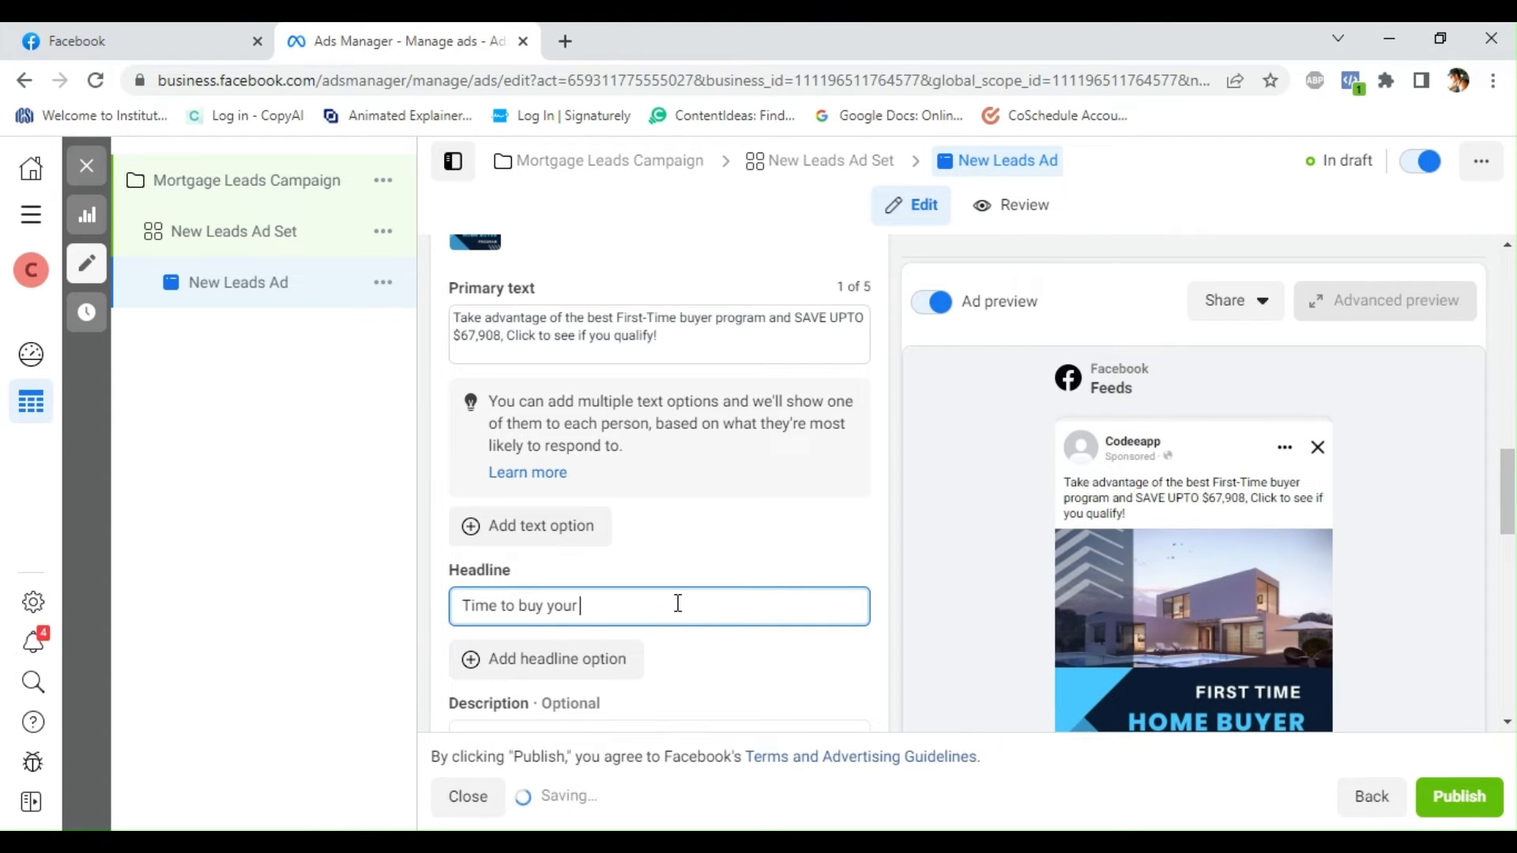
{"action": "type", "text": " Fir"}
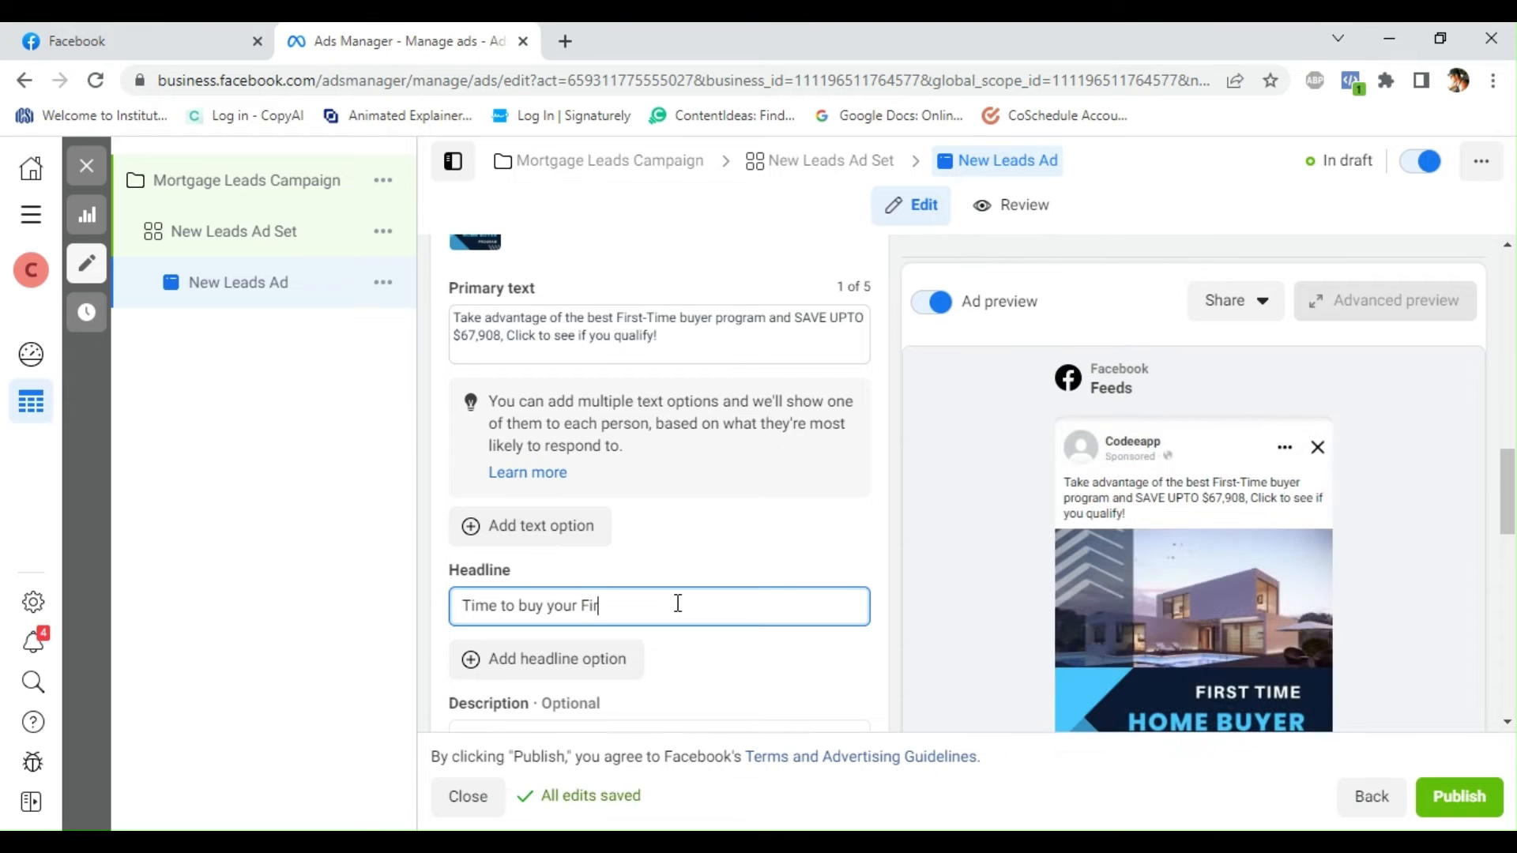
{"action": "type", "text": "st Home"}
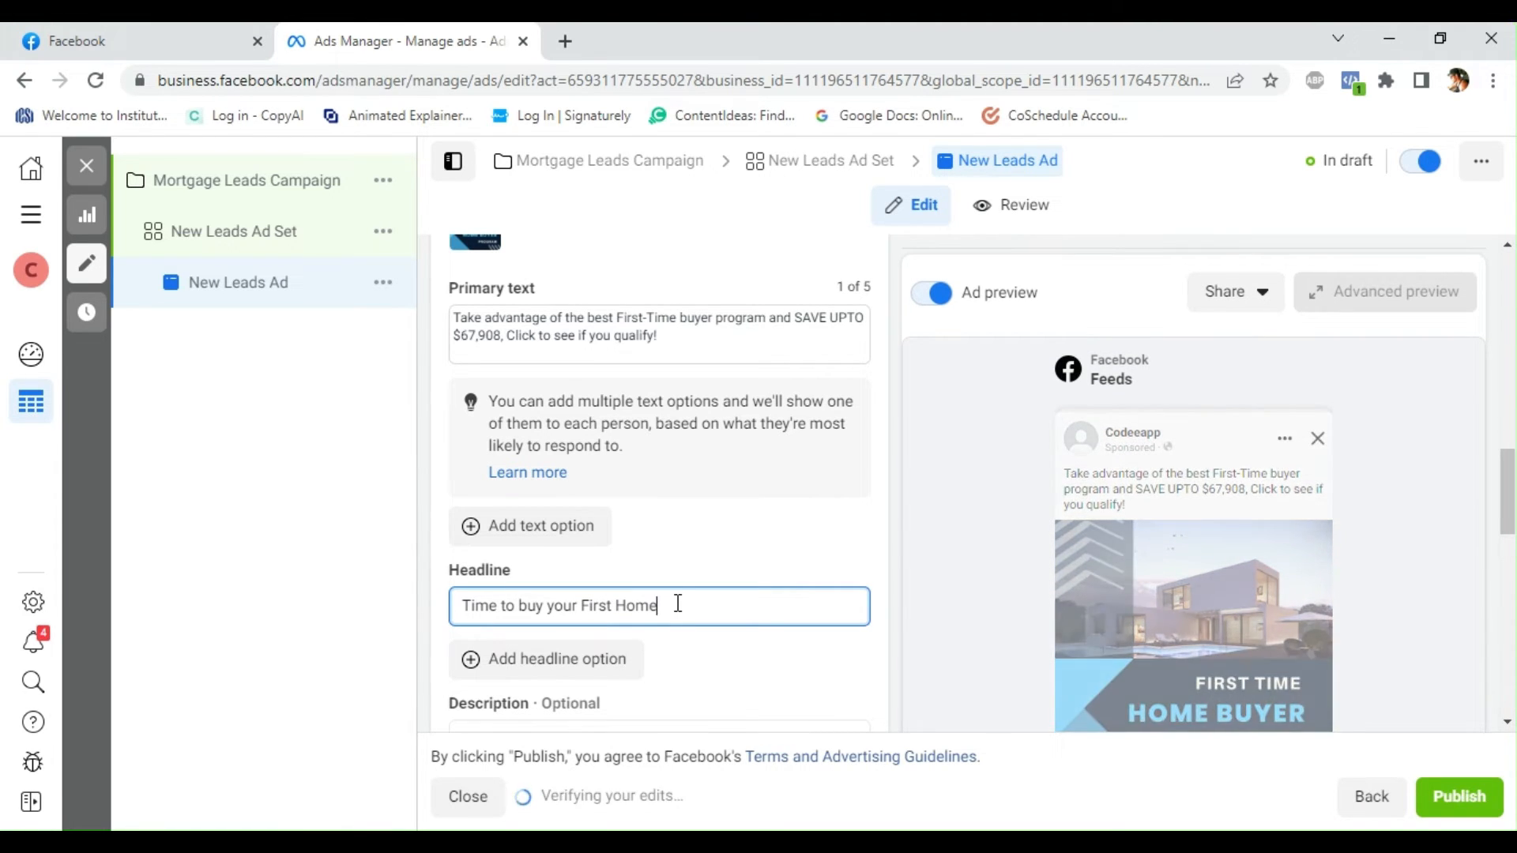
Set the ad's call to action to Learn more
{"action": "scroll", "coordinate": [840, 589], "scroll_direction": "down", "scroll_amount": 3}
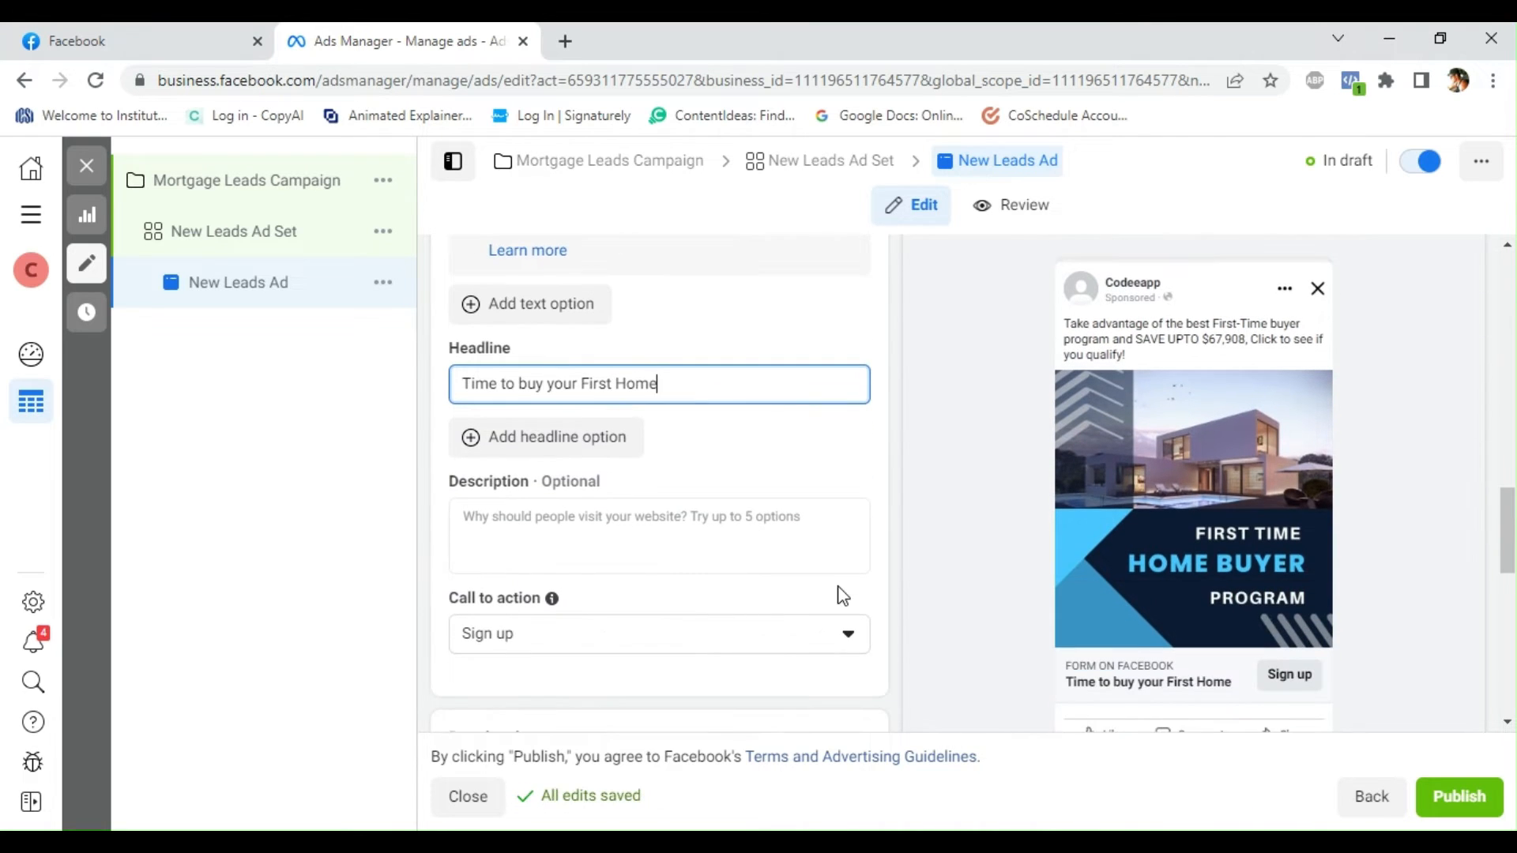
{"action": "scroll", "coordinate": [843, 595], "scroll_direction": "down", "scroll_amount": 2}
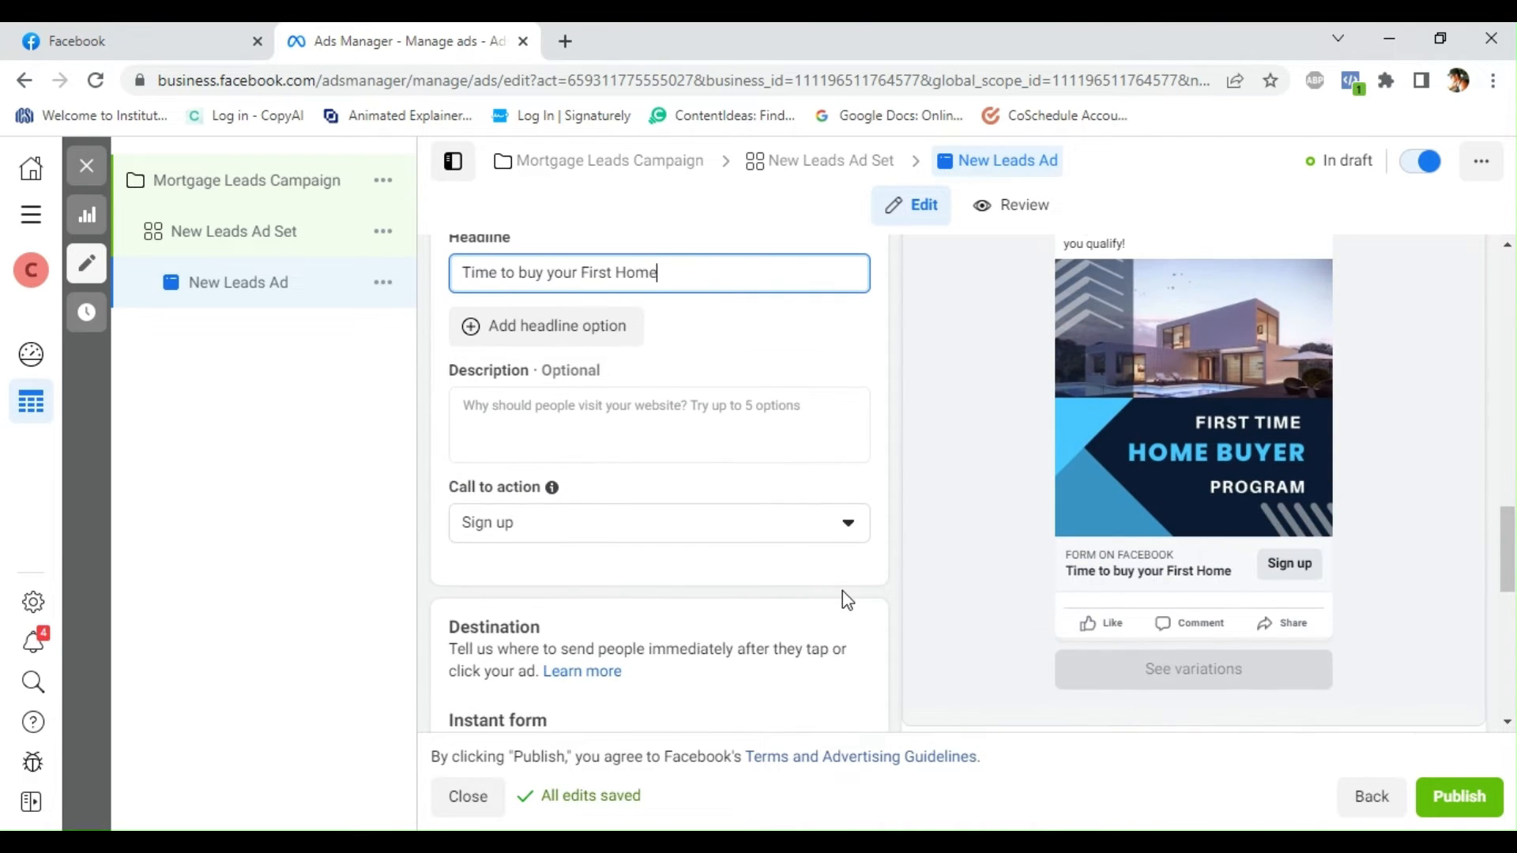
{"action": "left_click", "coordinate": [837, 539]}
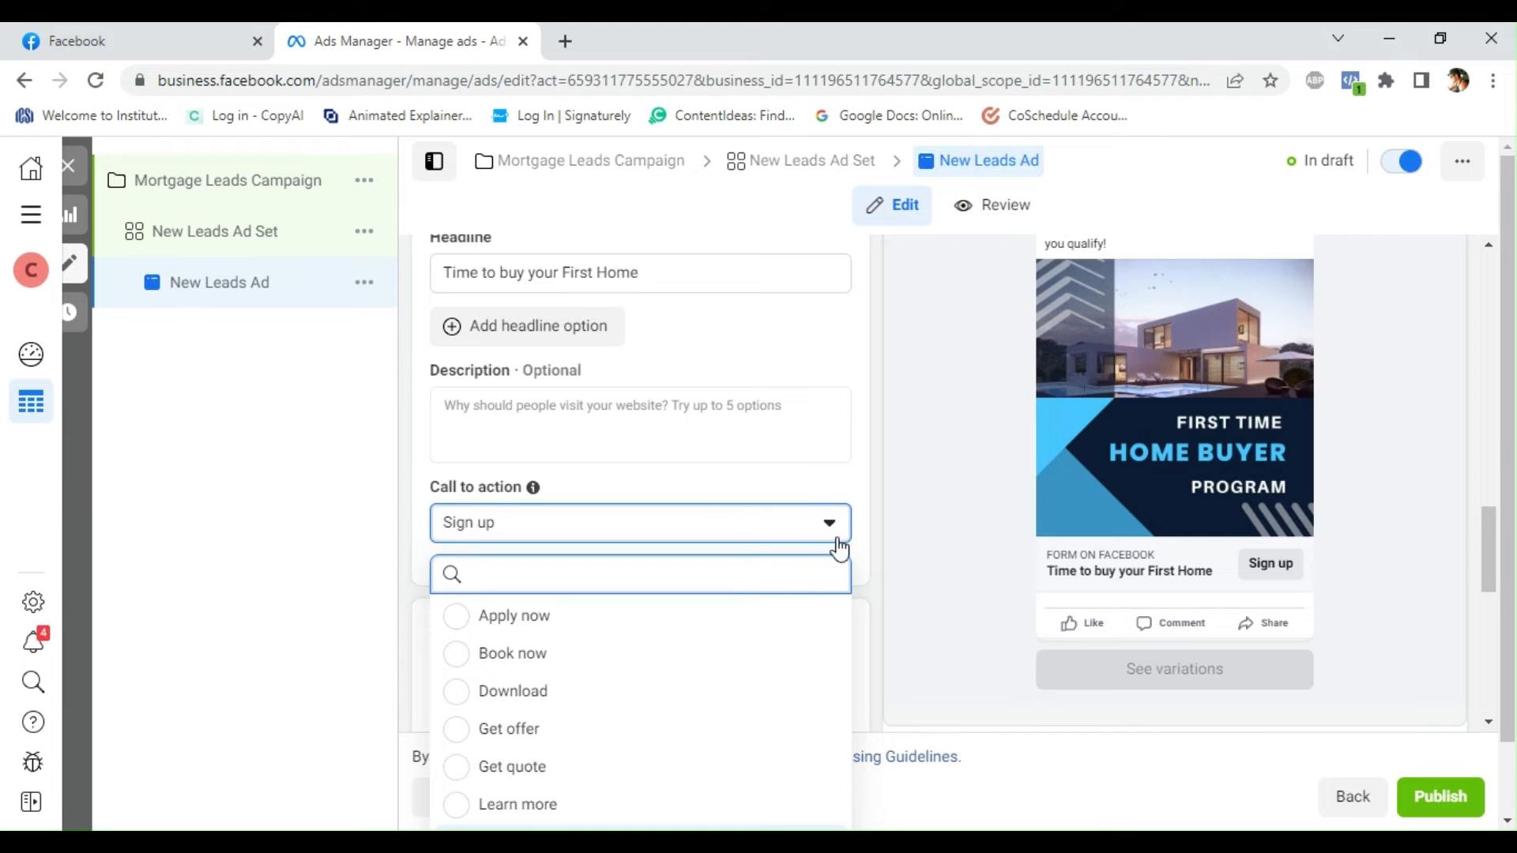
{"action": "scroll", "coordinate": [668, 678], "scroll_direction": "down", "scroll_amount": 1}
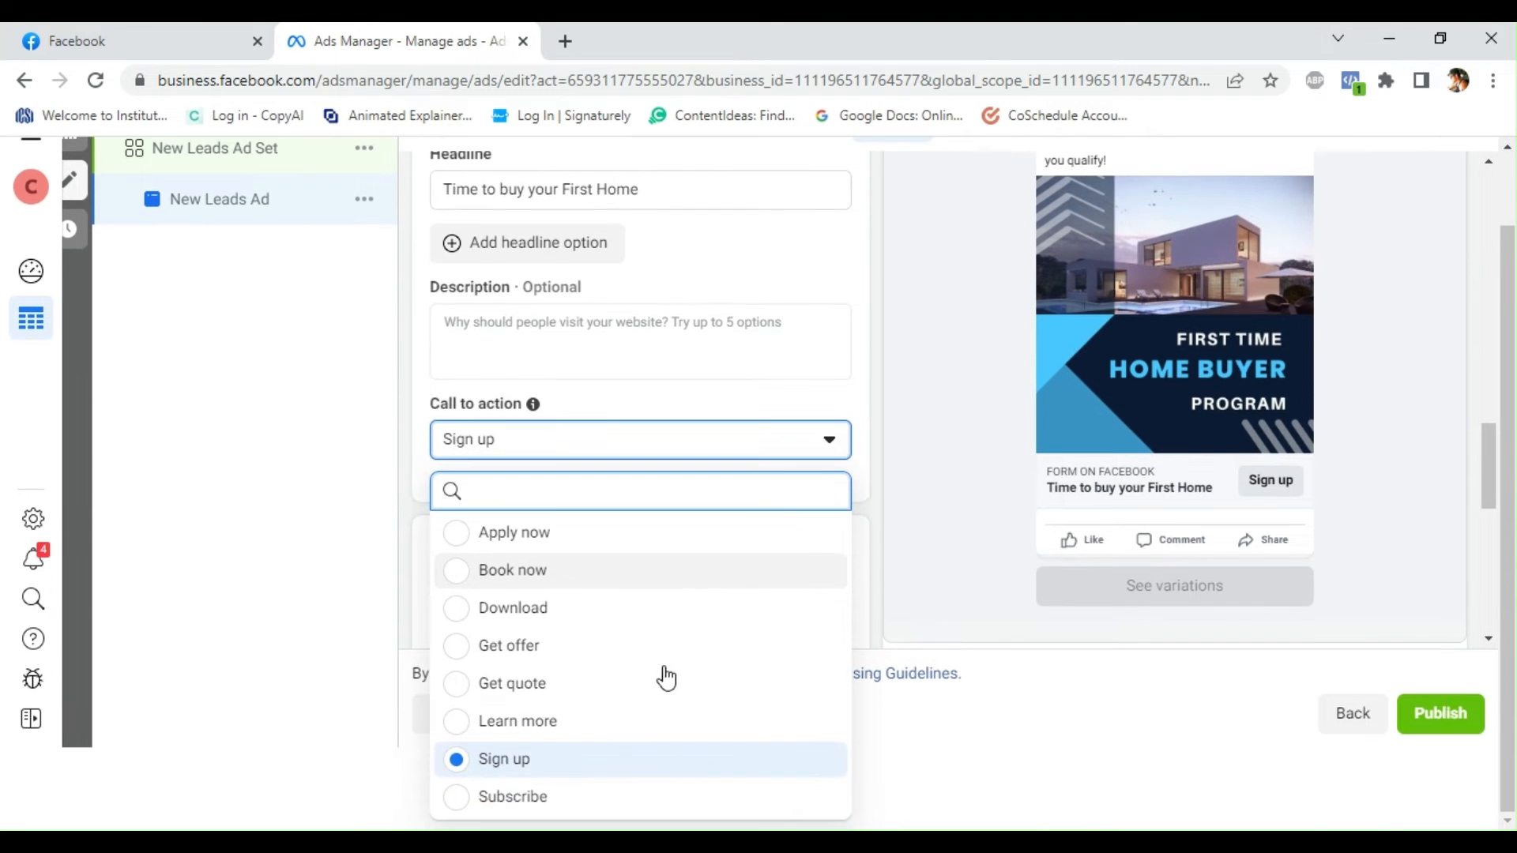
{"action": "left_click", "coordinate": [583, 723]}
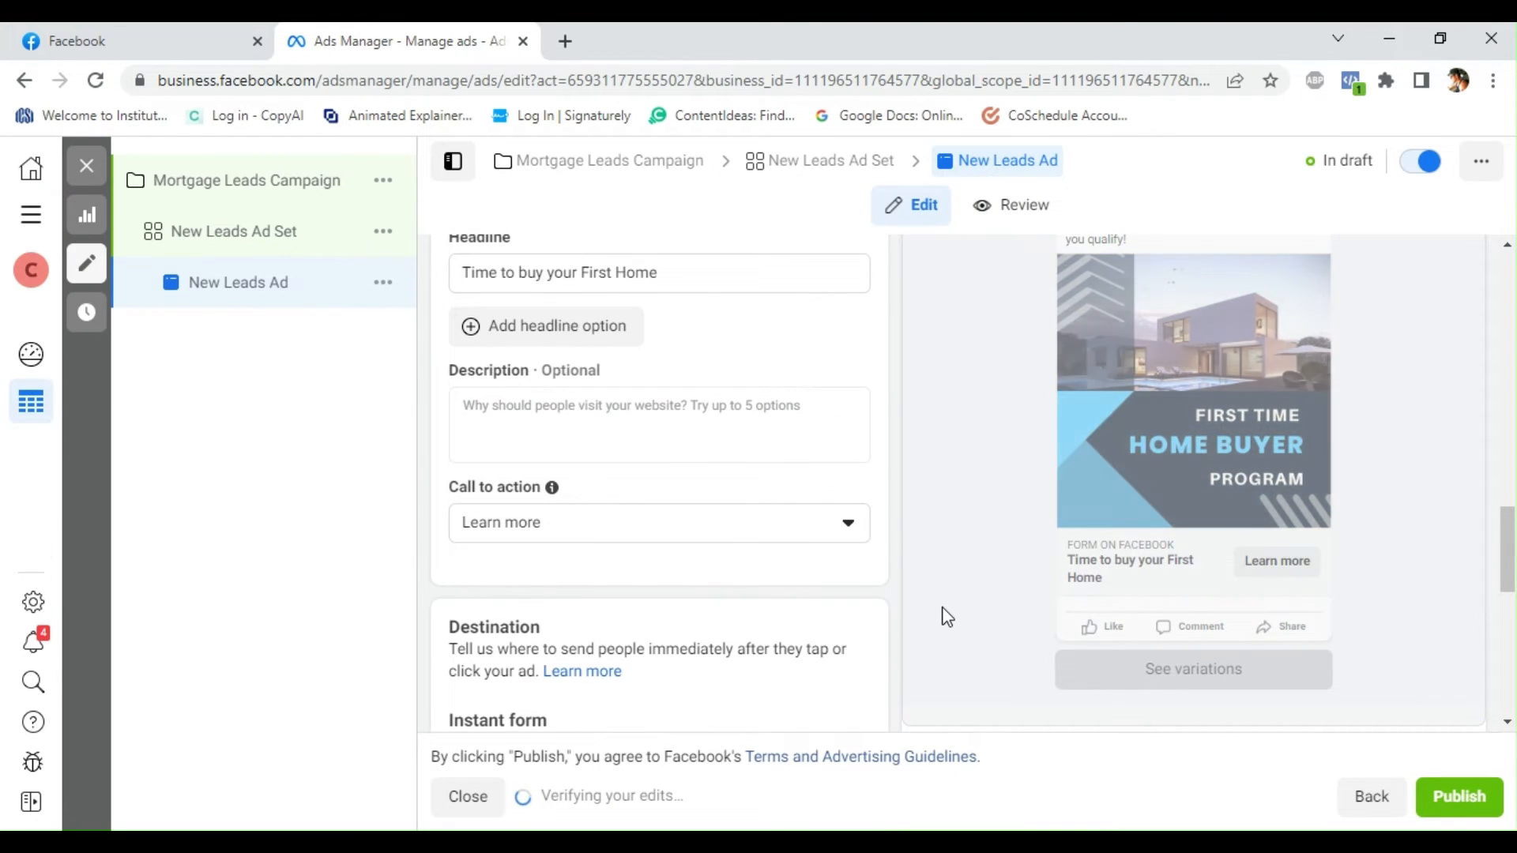
Create a new instant form for the ad's destination, replacing "Untitled" with "New" in the form name
{"action": "scroll", "coordinate": [947, 618], "scroll_direction": "down", "scroll_amount": 3}
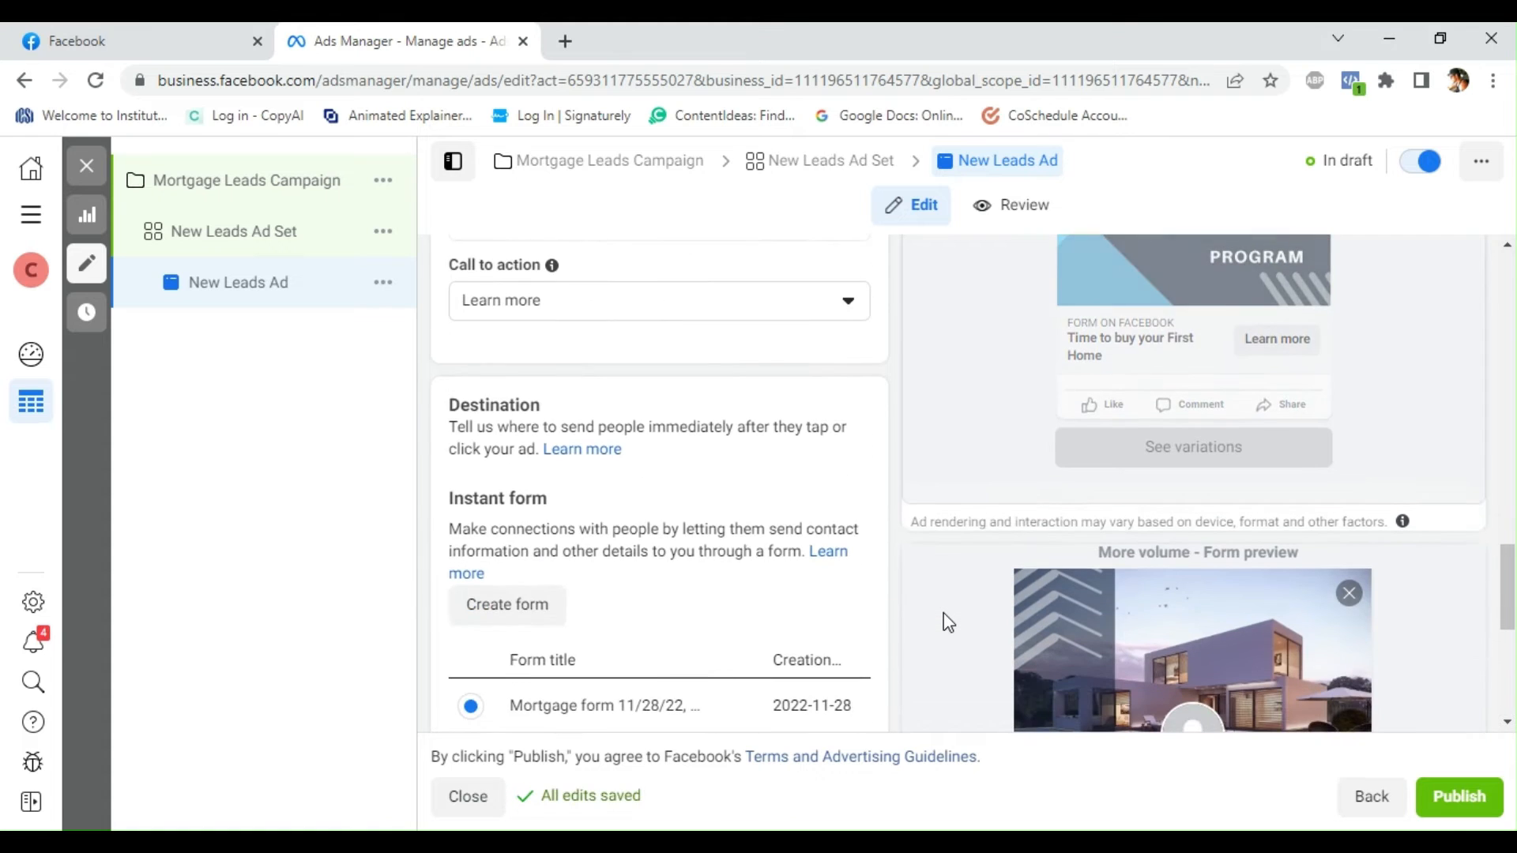
{"action": "scroll", "coordinate": [947, 619], "scroll_direction": "down", "scroll_amount": 1}
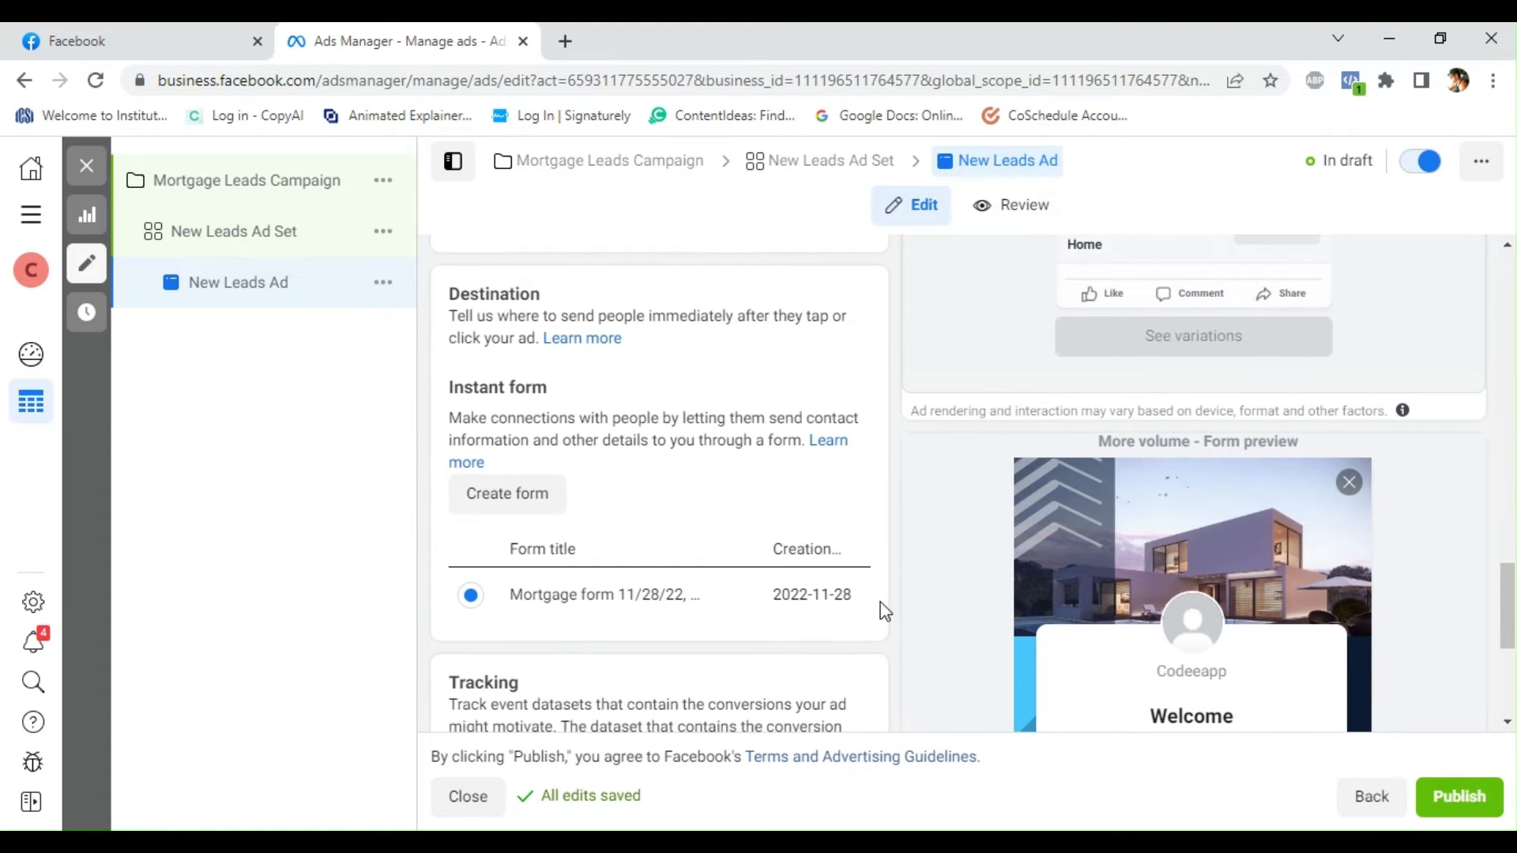
{"action": "left_click", "coordinate": [536, 515]}
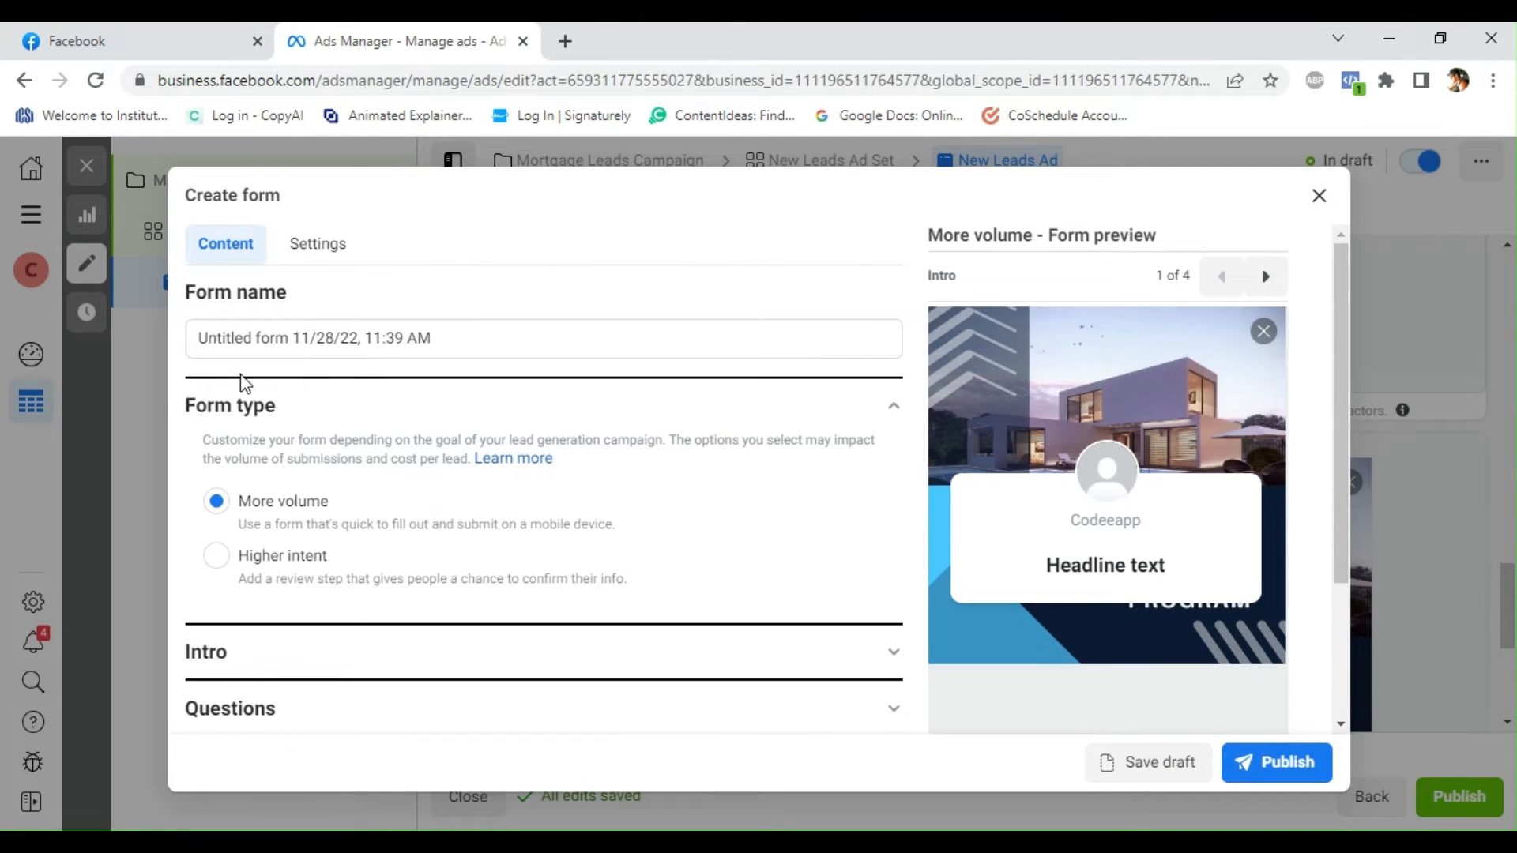
{"action": "left_click", "coordinate": [198, 338]}
{"action": "left_click_drag", "start_coordinate": [198, 338], "coordinate": [253, 338]}
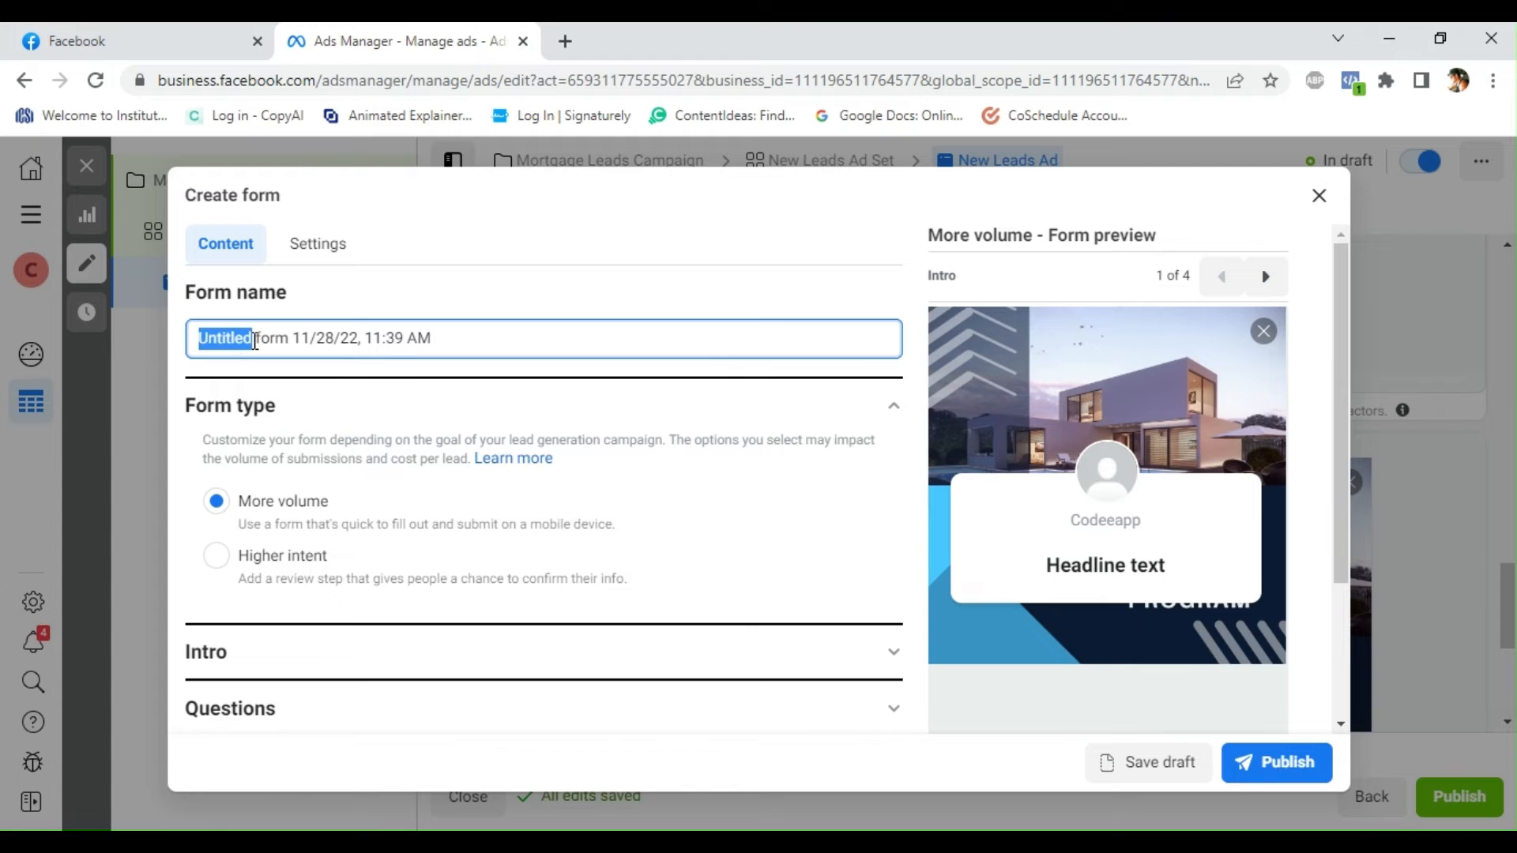
{"action": "type", "text": "New"}
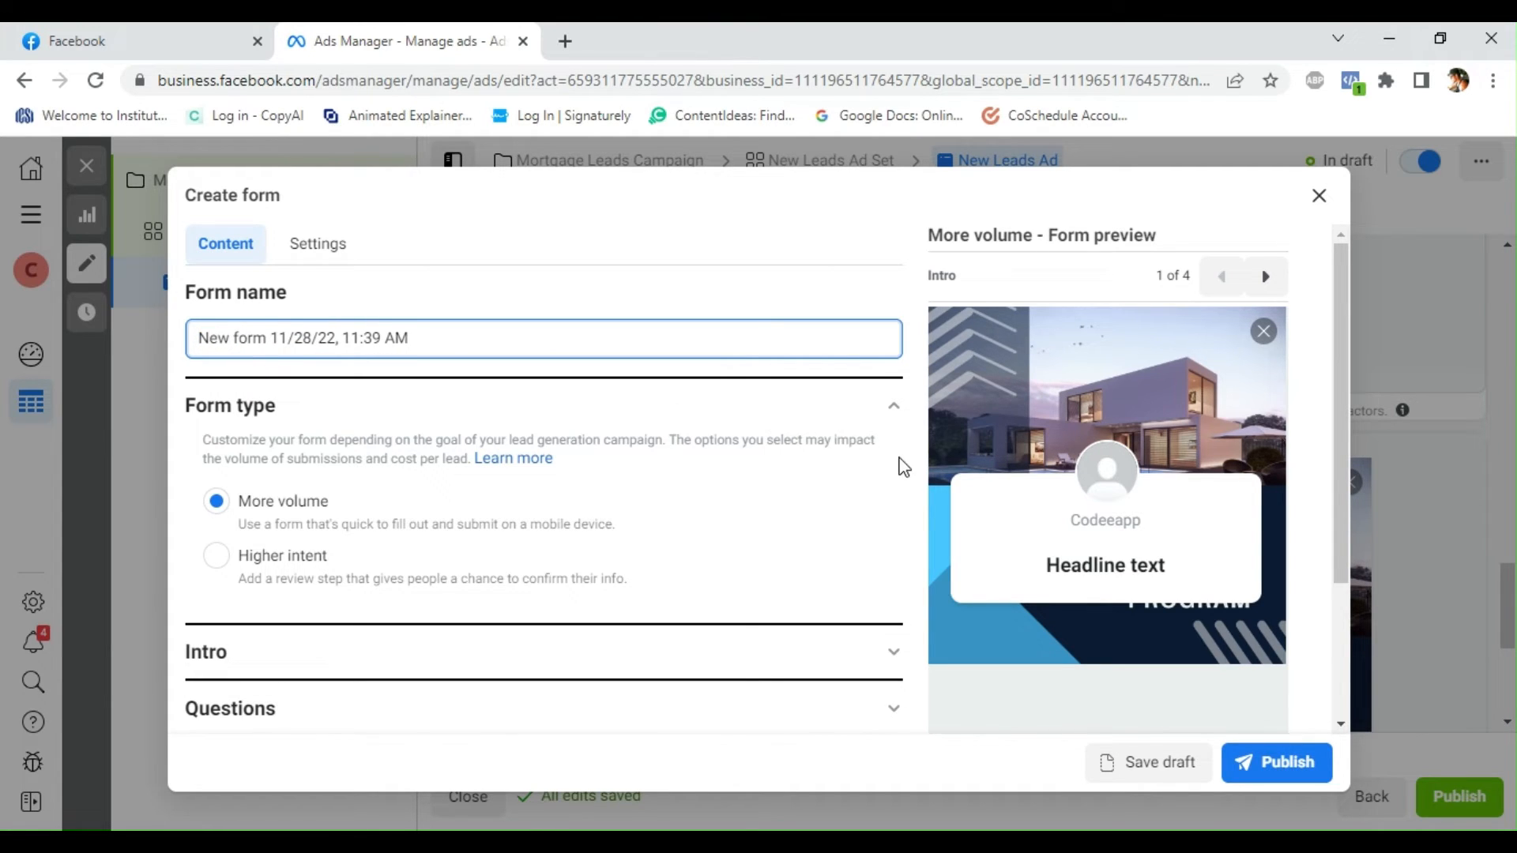
Expand the form's Intro section and enter "Welcome" as the greeting headline
{"action": "scroll", "coordinate": [907, 468], "scroll_direction": "down", "scroll_amount": 2}
{"action": "scroll", "coordinate": [907, 469], "scroll_direction": "down", "scroll_amount": 1}
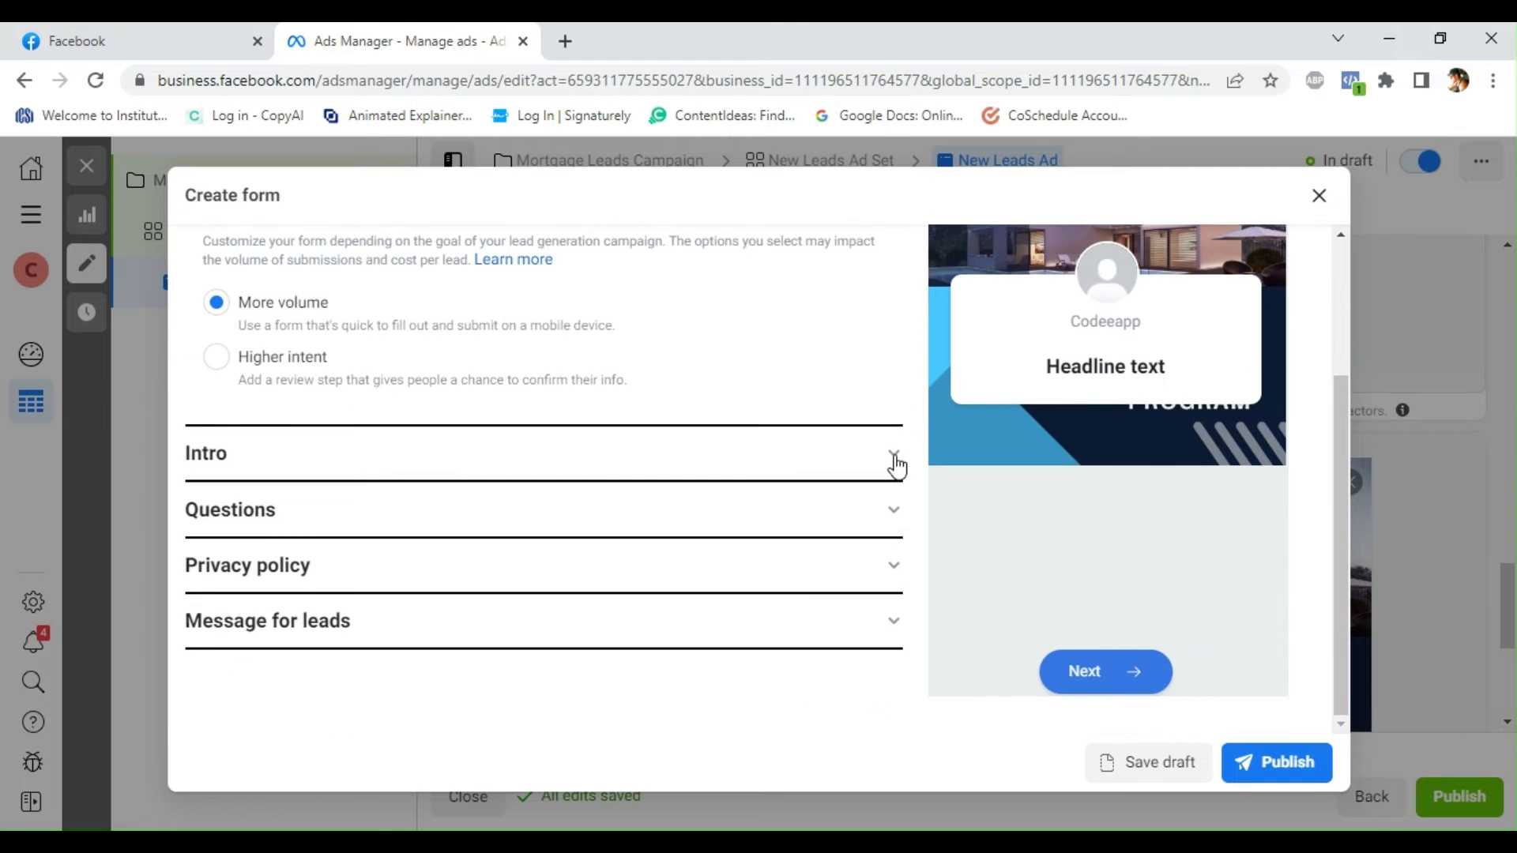
{"action": "left_click", "coordinate": [895, 456]}
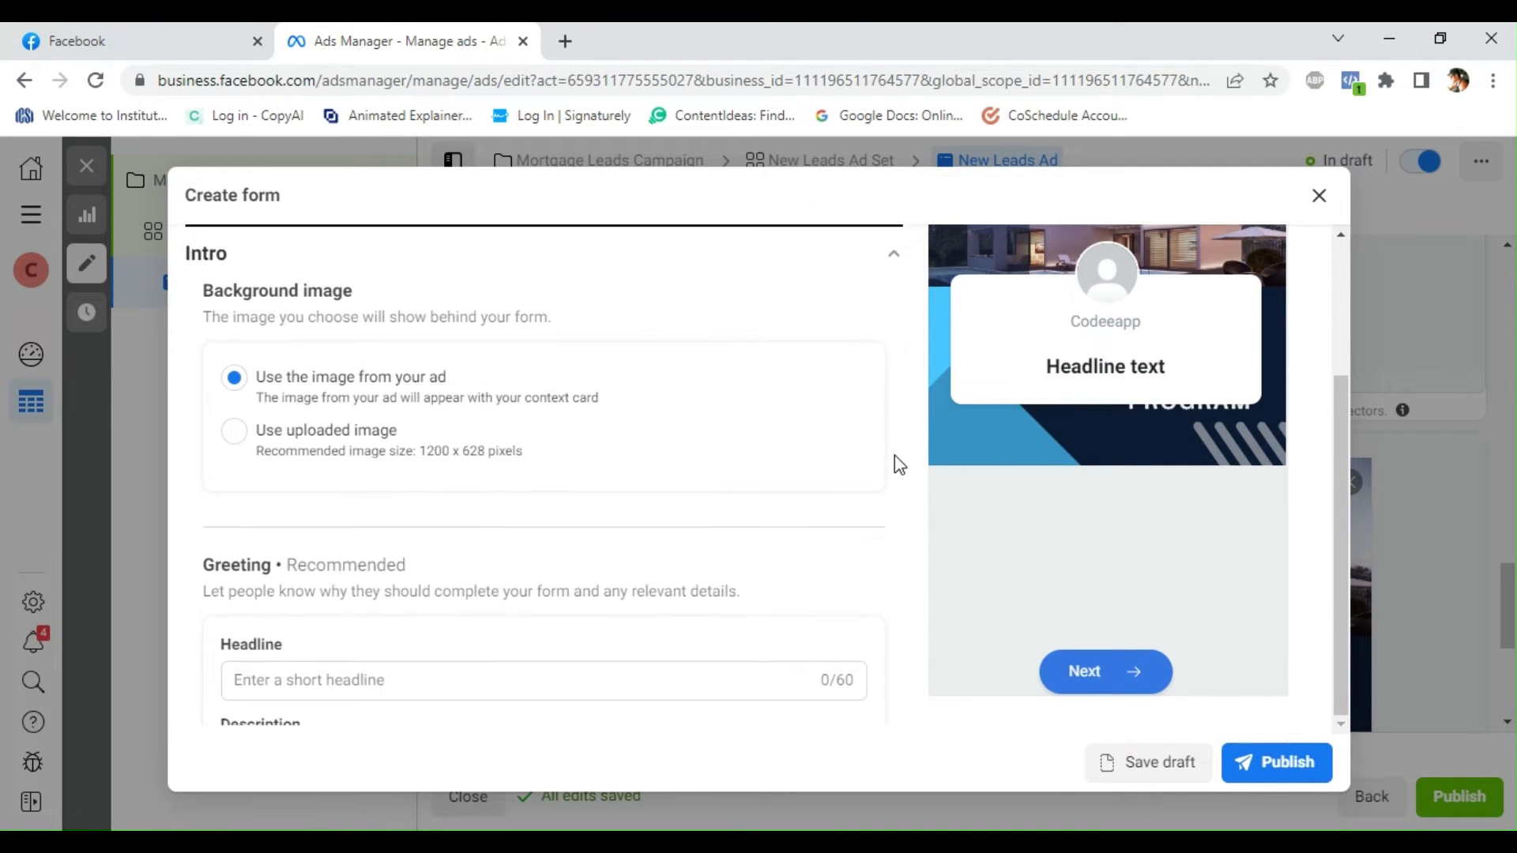
{"action": "scroll", "coordinate": [894, 455], "scroll_direction": "down", "scroll_amount": 4}
{"action": "left_click", "coordinate": [648, 359]}
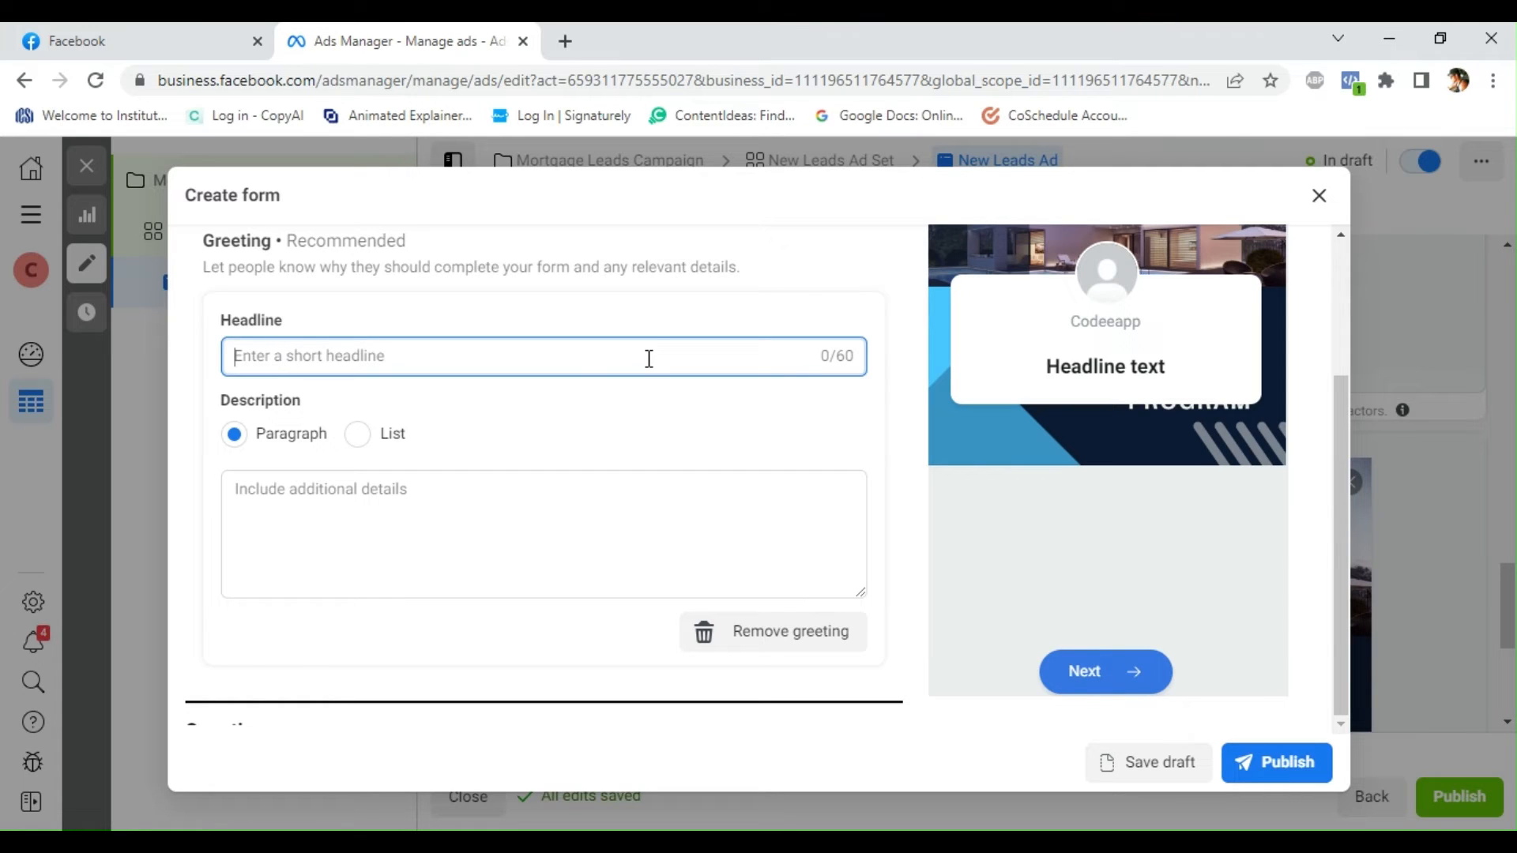
{"action": "type", "text": "Welmo"}
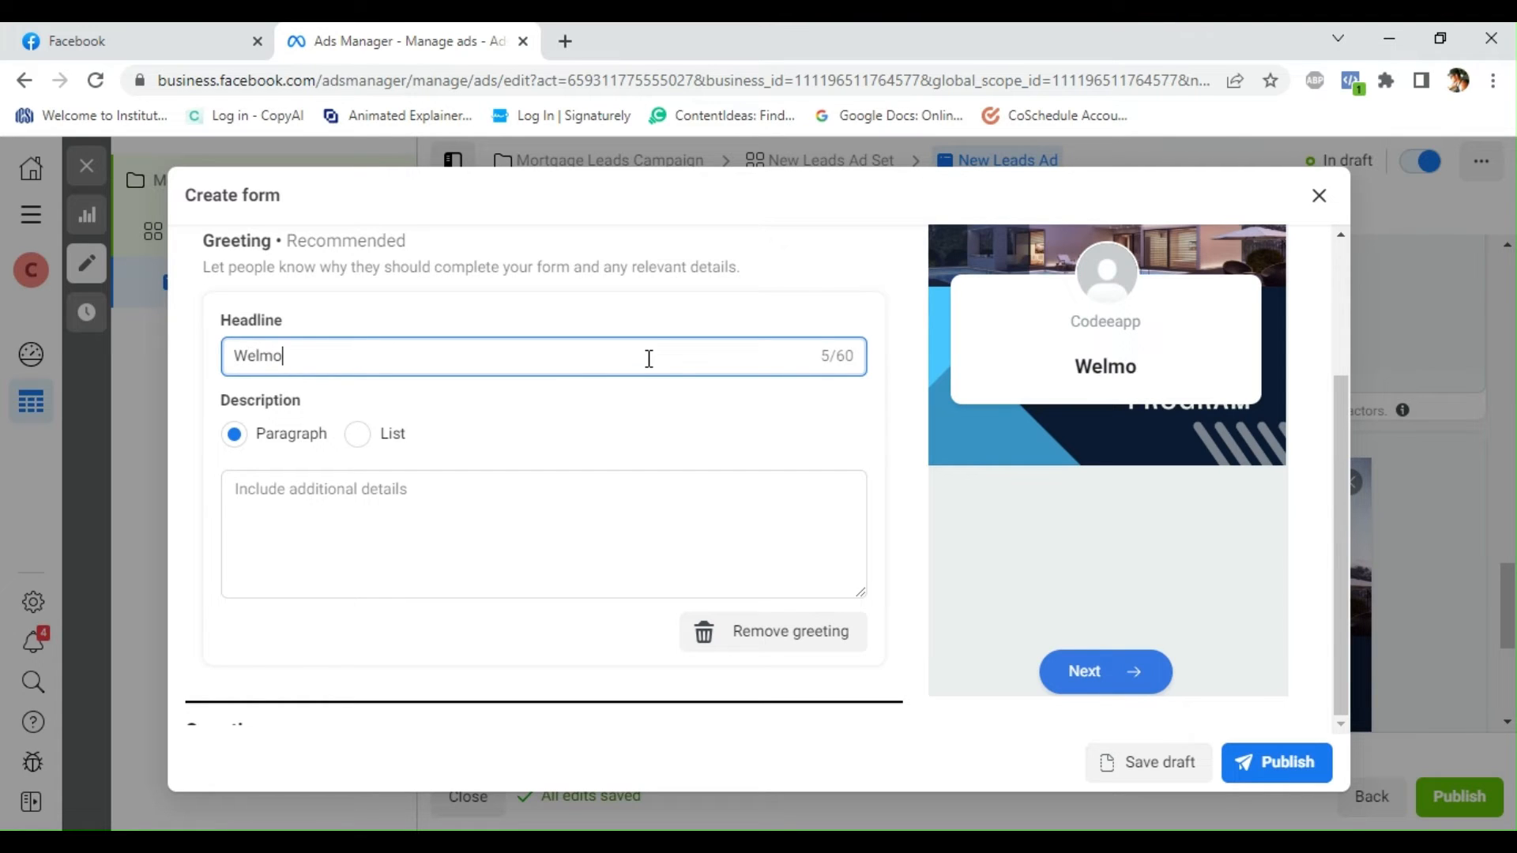
{"action": "type", "text": "ce"}
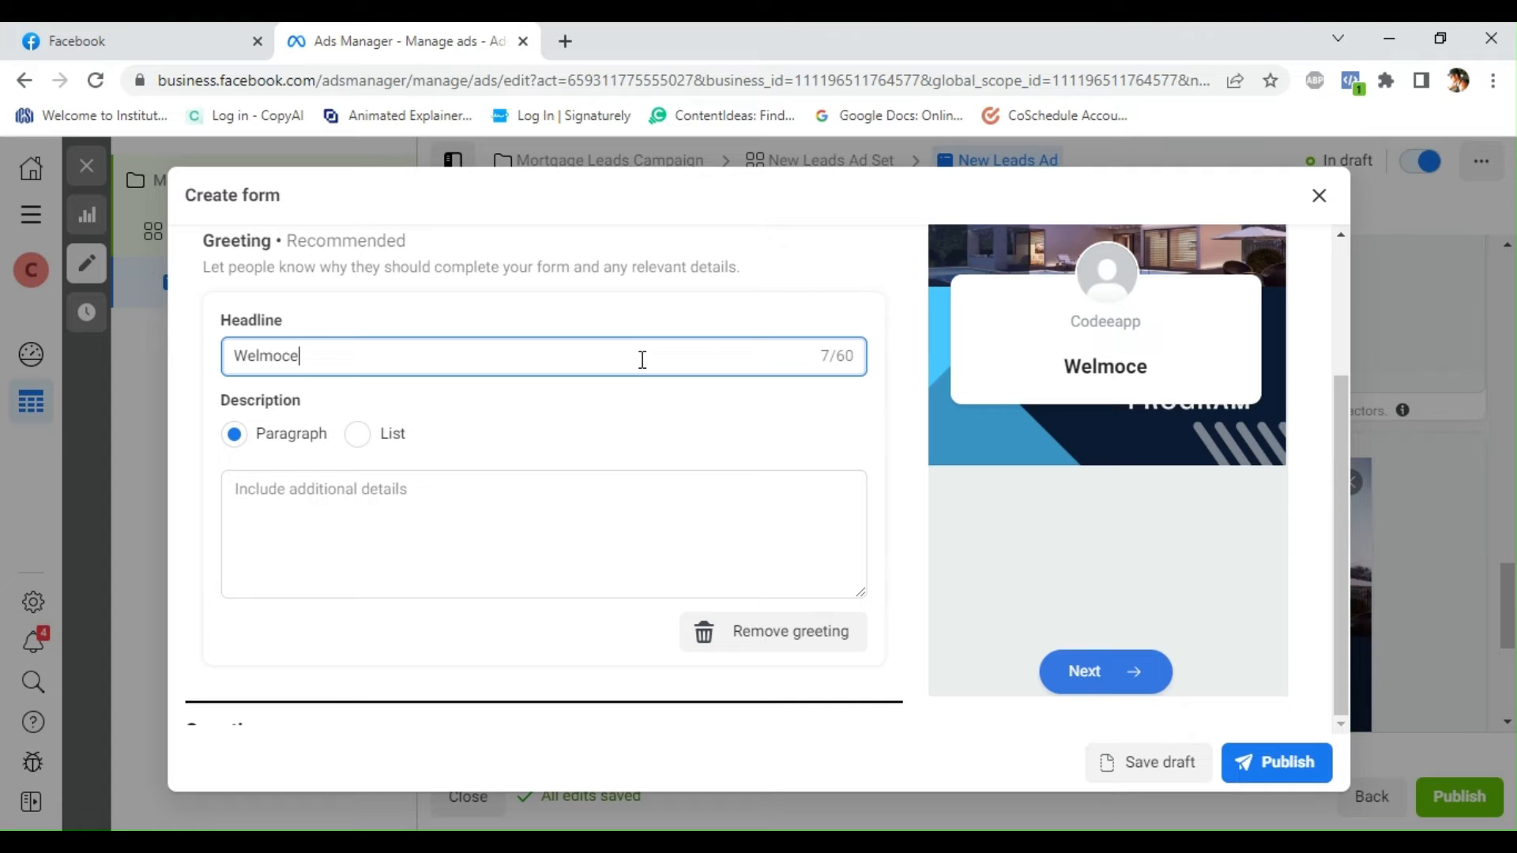
{"action": "key", "text": "BackSpace"}
{"action": "key", "text": "BackSpace"}
{"action": "key", "text": "BackSpace"}
{"action": "key", "text": "BackSpace"}
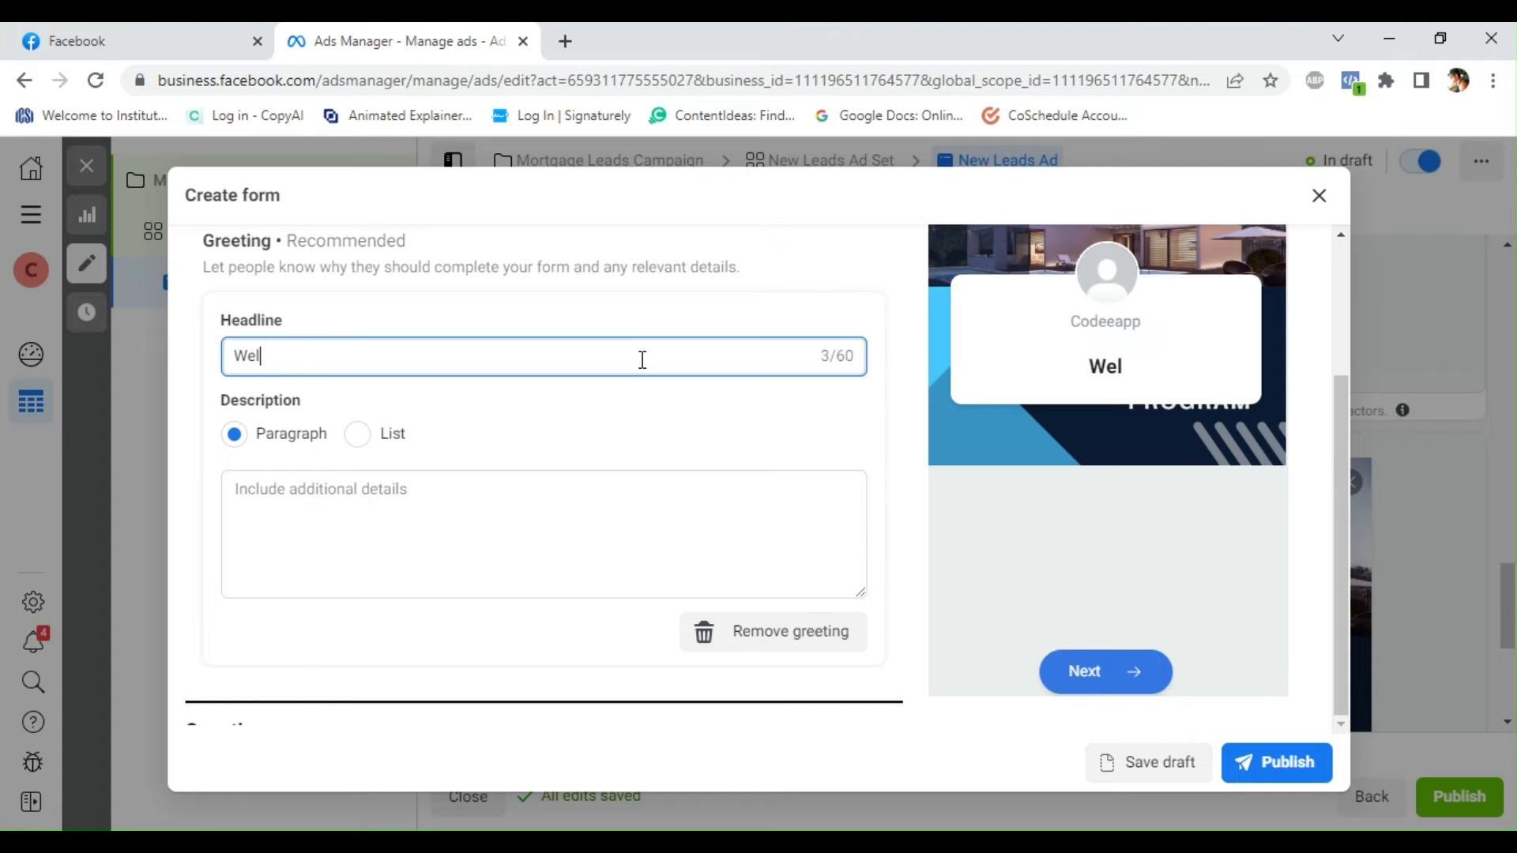
{"action": "type", "text": "come"}
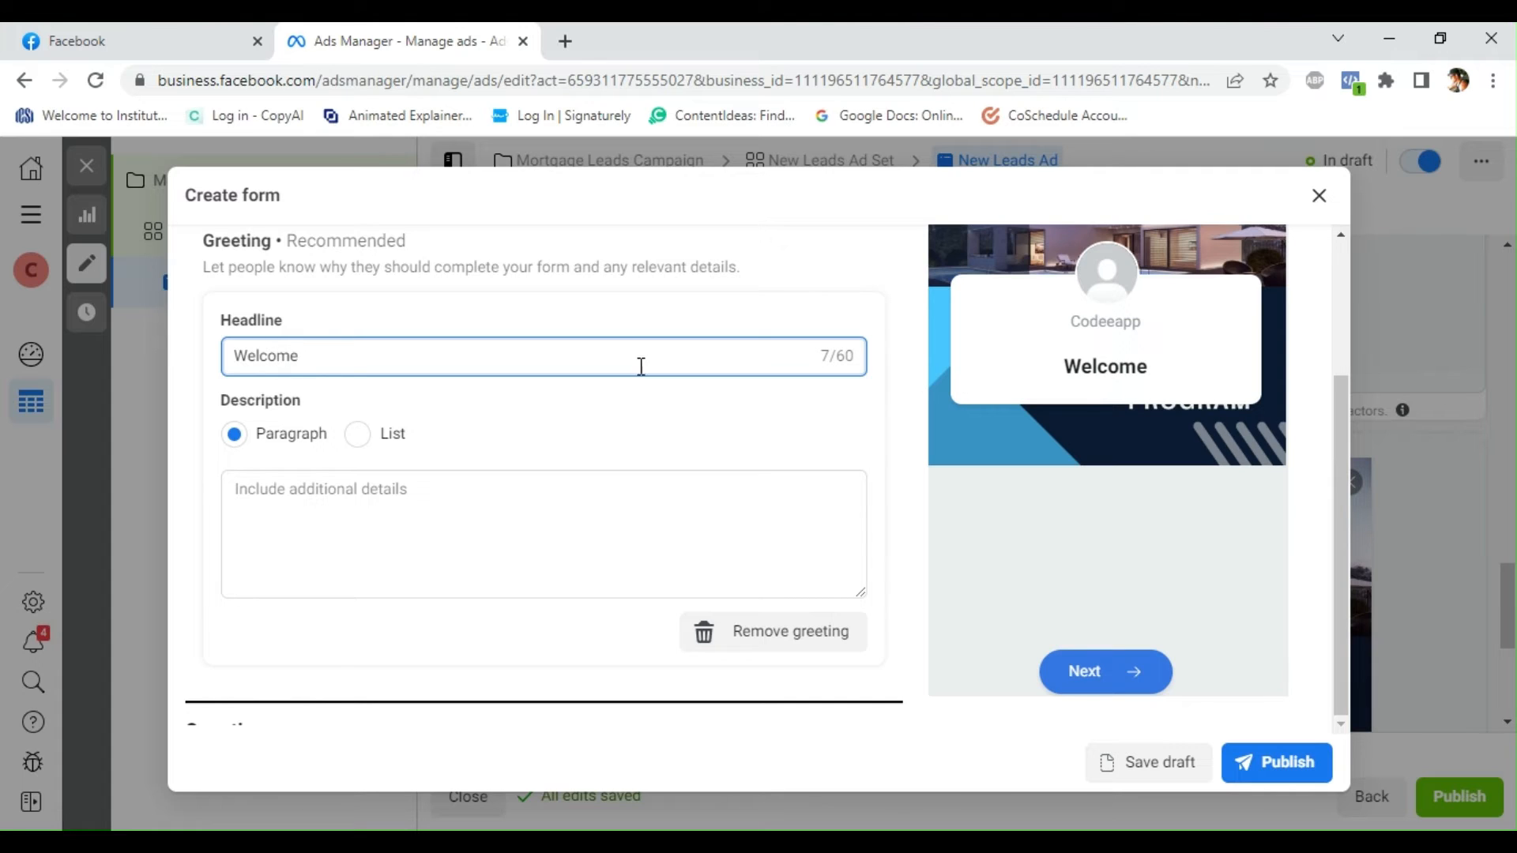
Enter the greeting's paragraph description "Please Fill the form and we will call you as soon as possible"
{"action": "left_click", "coordinate": [543, 509]}
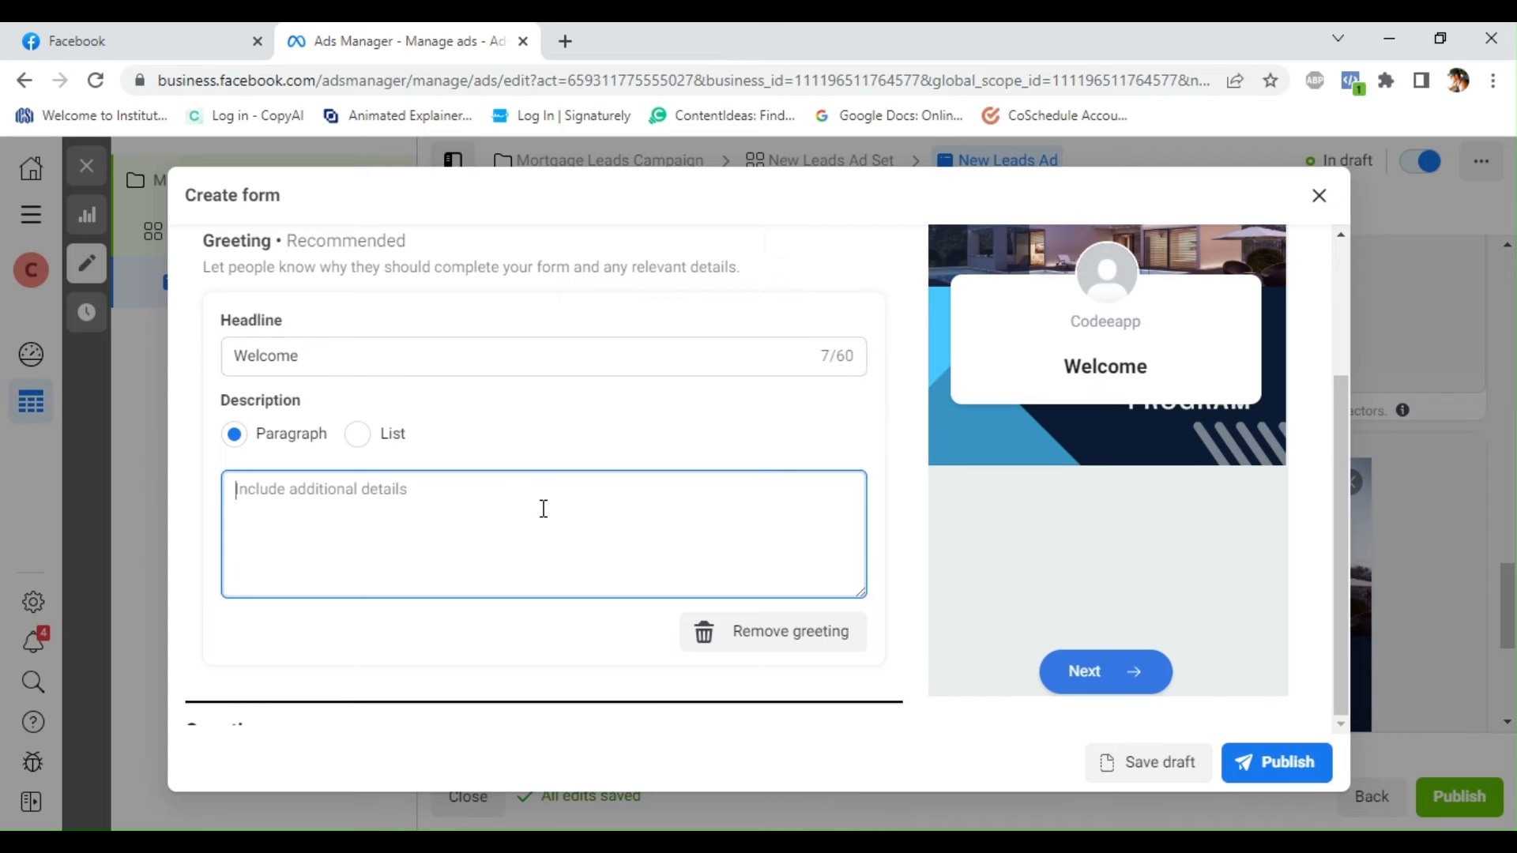
{"action": "type", "text": "Please"}
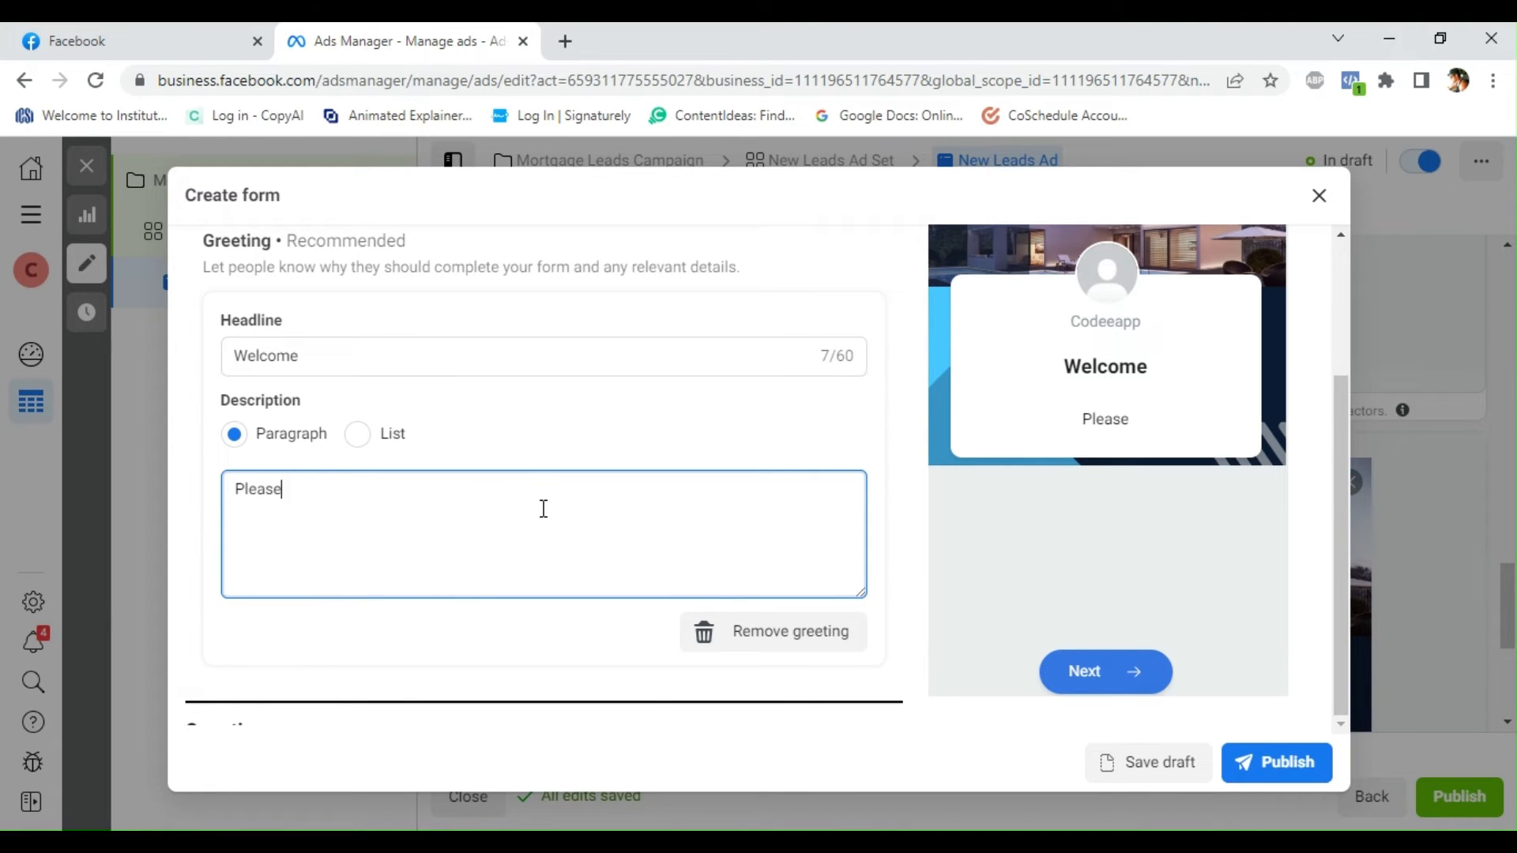
{"action": "type", "text": " Fill the "}
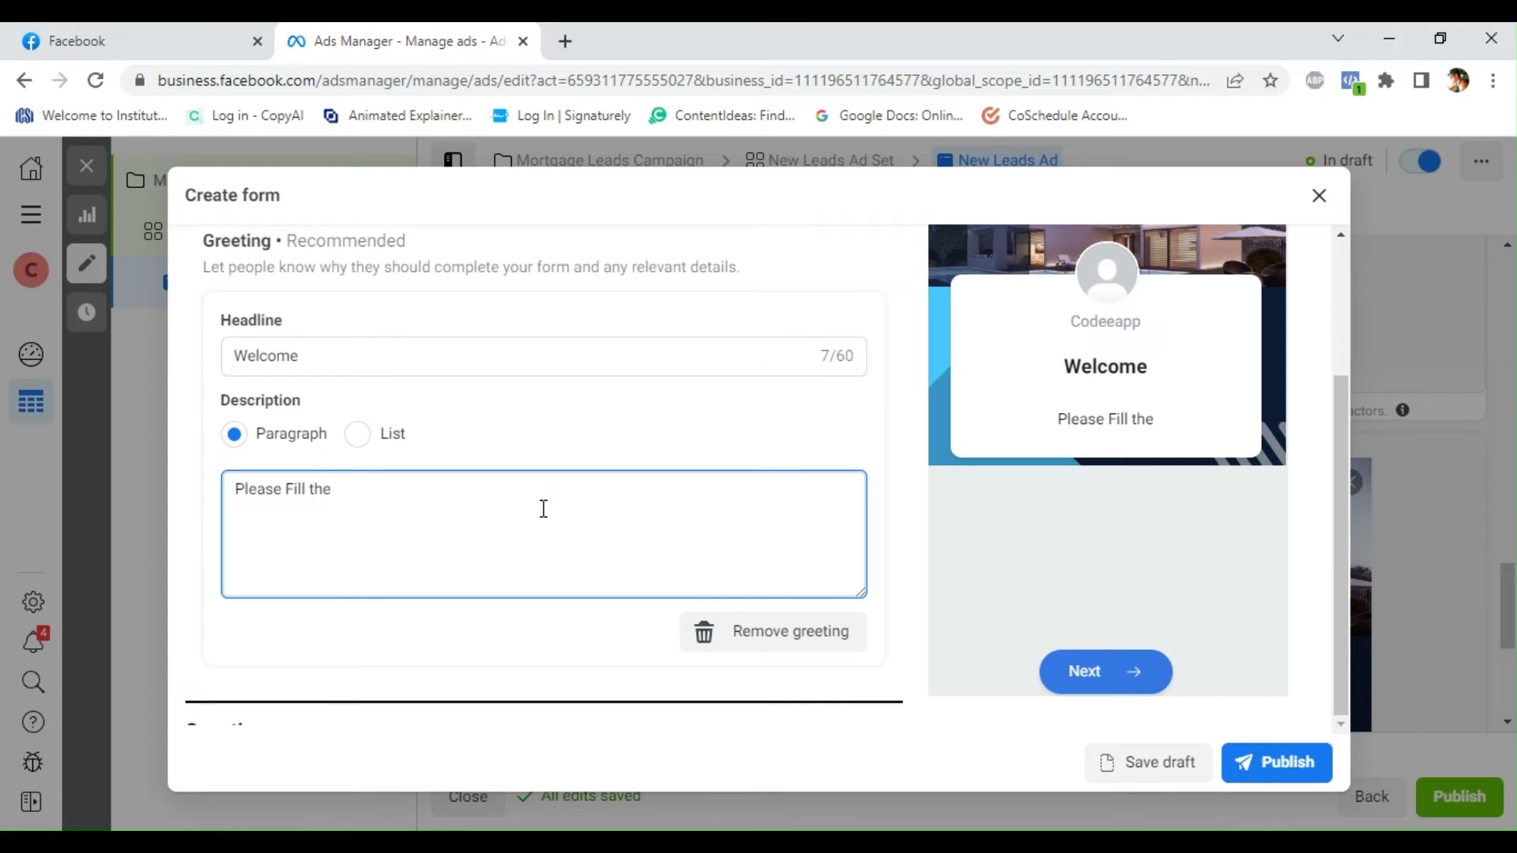
{"action": "type", "text": "form"}
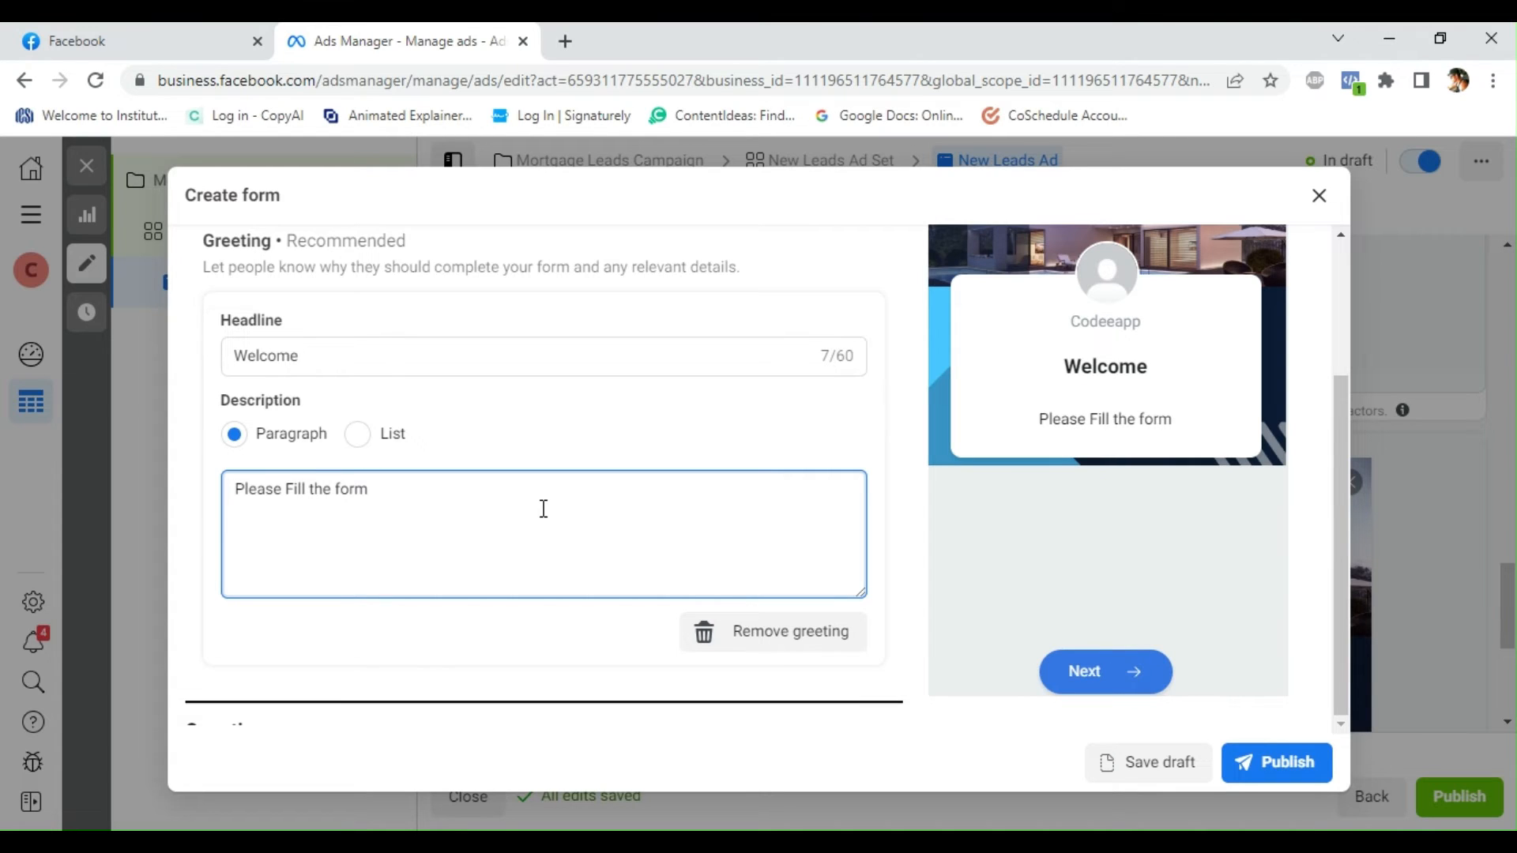
{"action": "type", "text": " and we wi"}
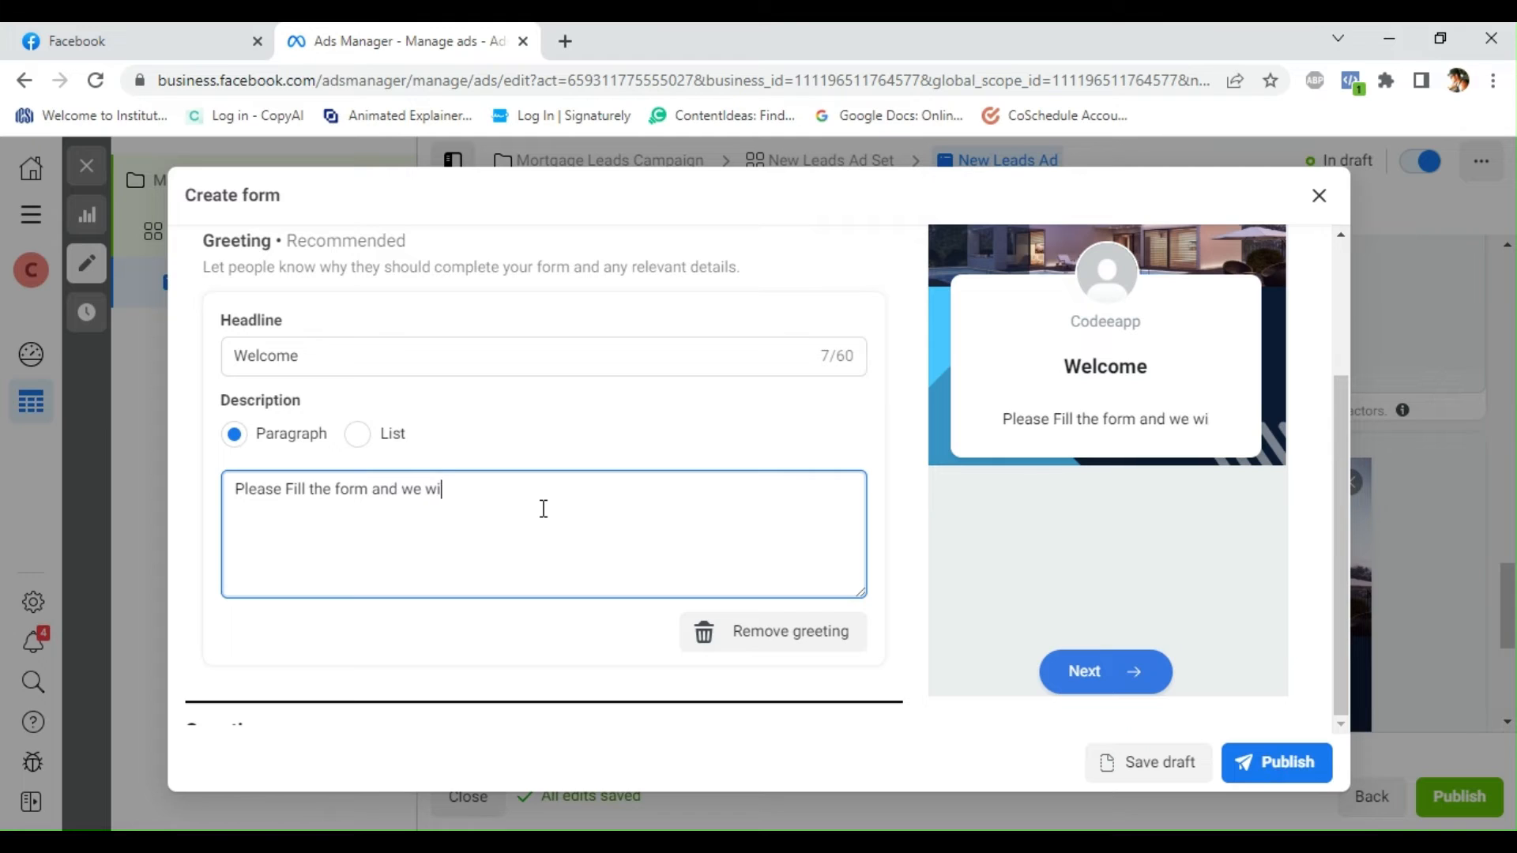
{"action": "type", "text": "ll call "}
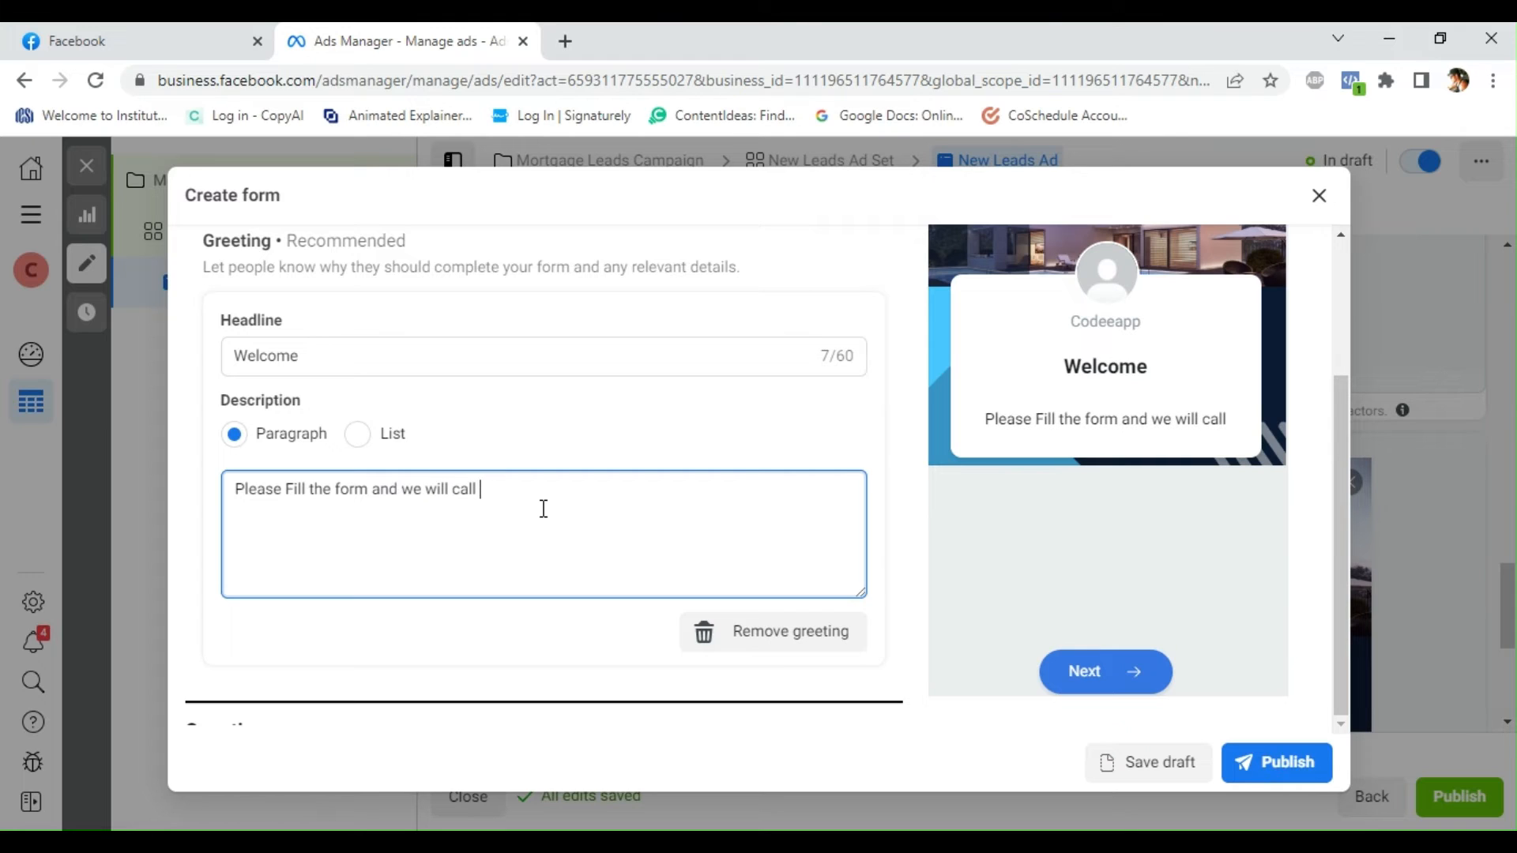
{"action": "type", "text": "you as "}
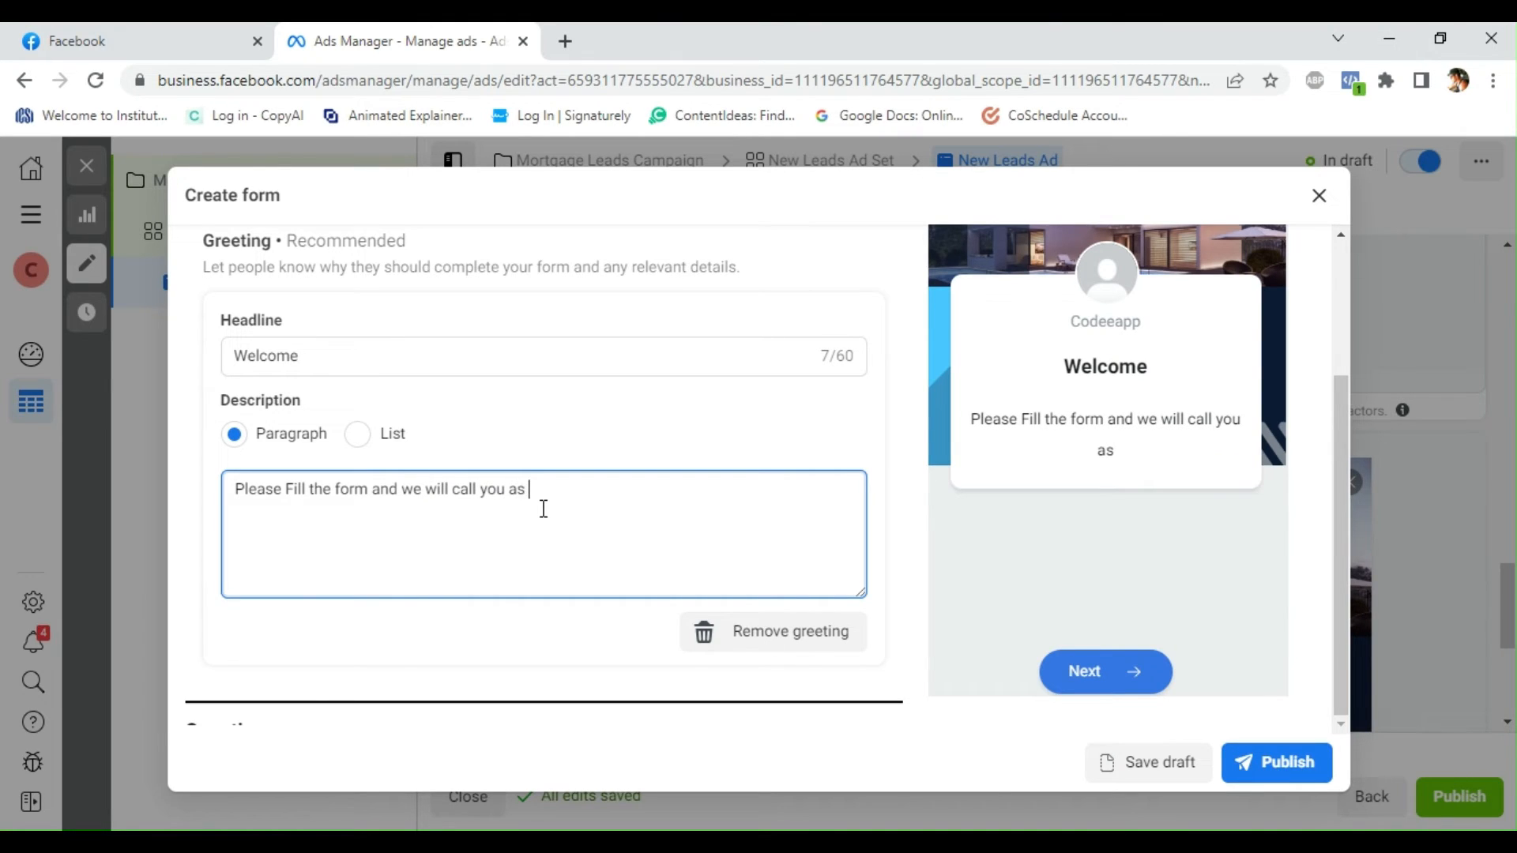
{"action": "type", "text": "soon as possil"}
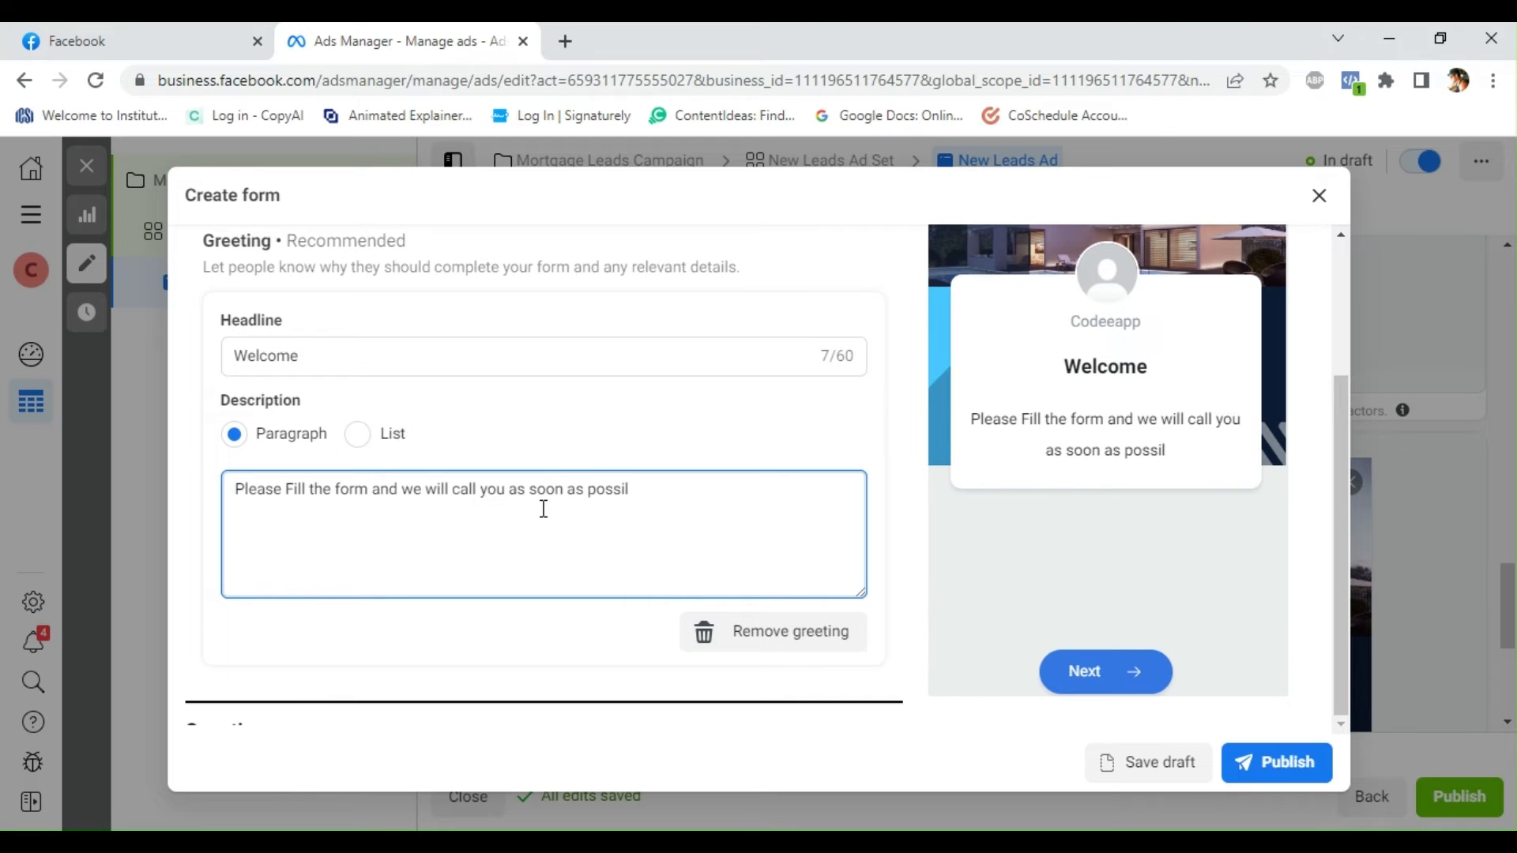
{"action": "key", "text": "BackSpace"}
{"action": "type", "text": "ble"}
Expand the form's Questions section and move Full name above Email in the prefill questions
{"action": "scroll", "coordinate": [532, 509], "scroll_direction": "down", "scroll_amount": 3}
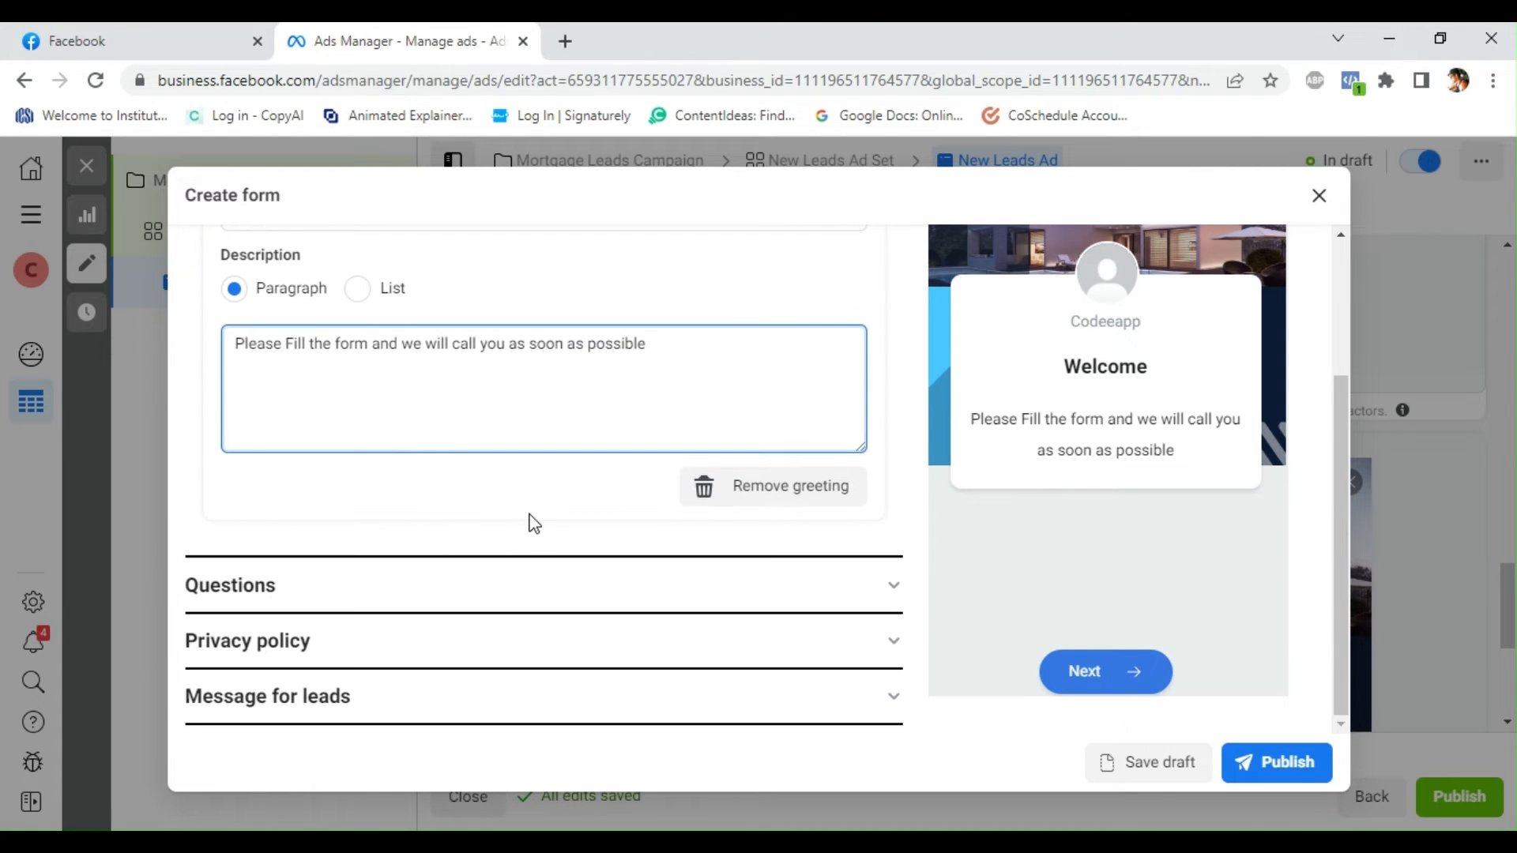
{"action": "left_click", "coordinate": [527, 596]}
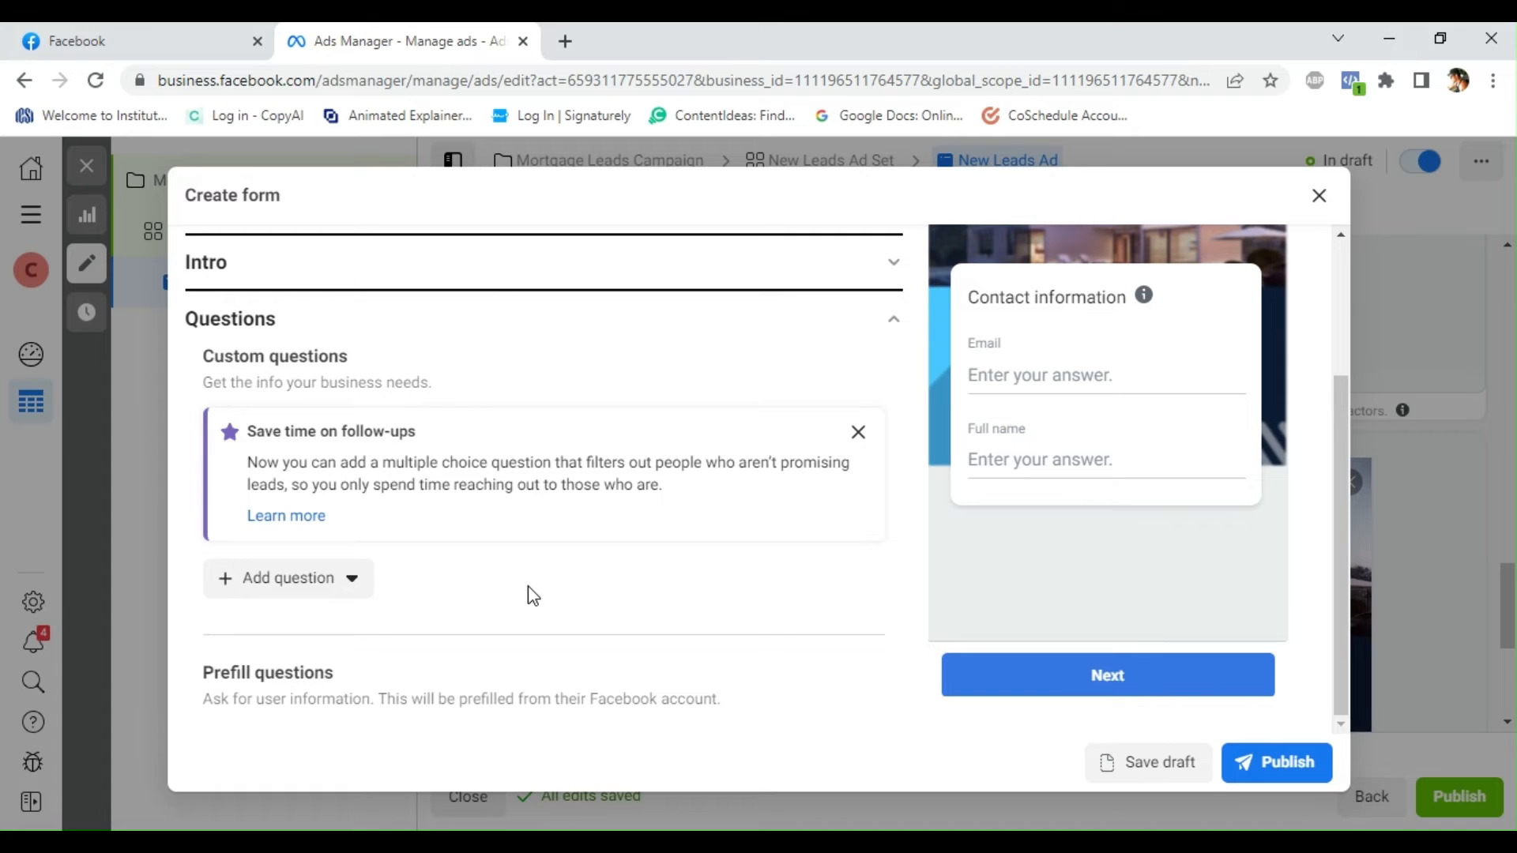
{"action": "scroll", "coordinate": [532, 580], "scroll_direction": "down", "scroll_amount": 5}
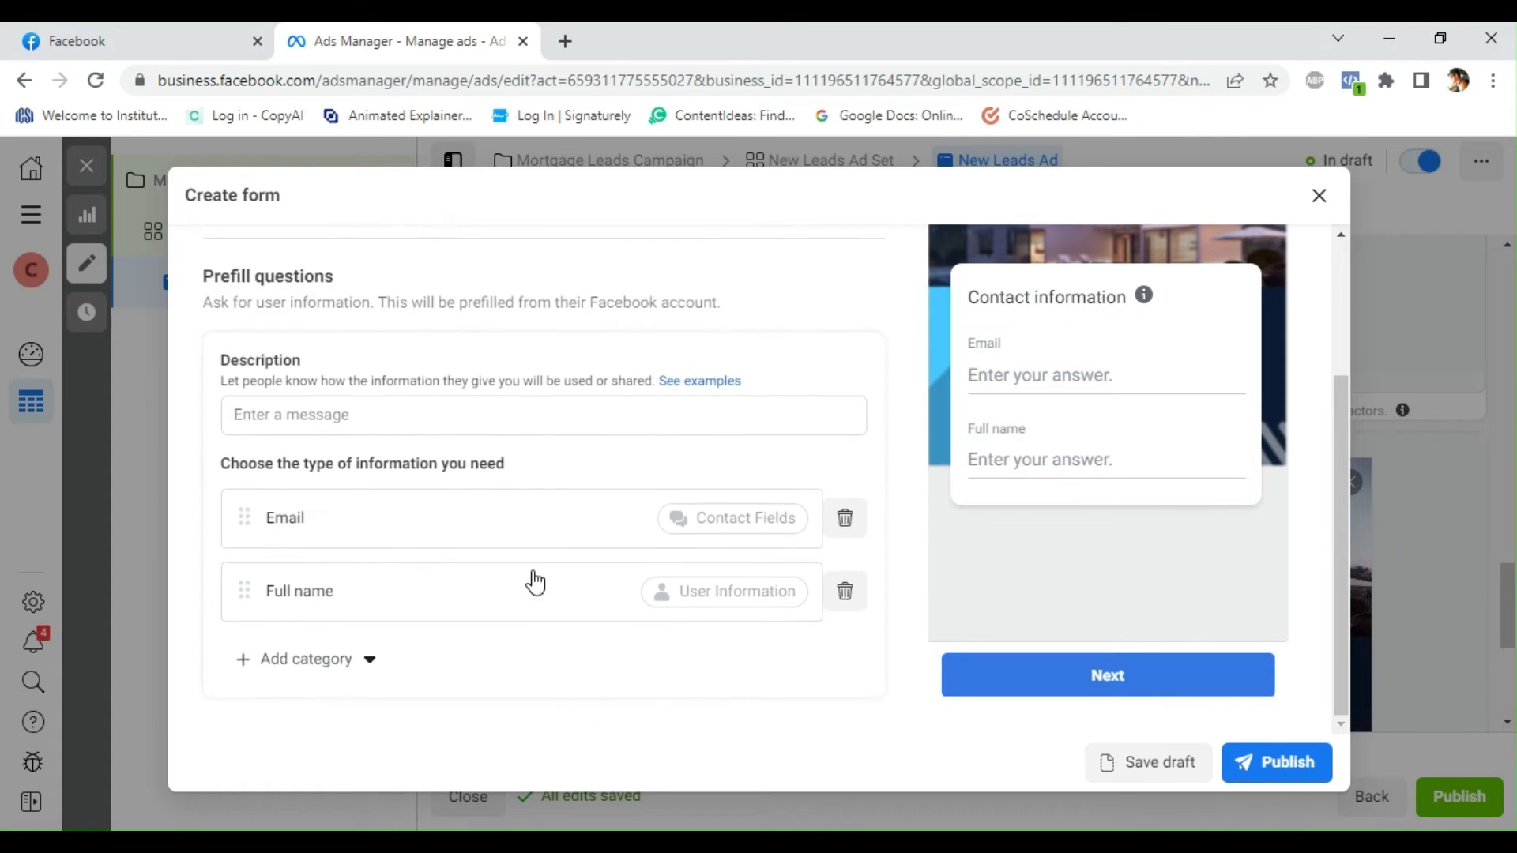
{"action": "scroll", "coordinate": [533, 583], "scroll_direction": "down", "scroll_amount": 2}
{"action": "left_click_drag", "start_coordinate": [247, 376], "coordinate": [254, 453]}
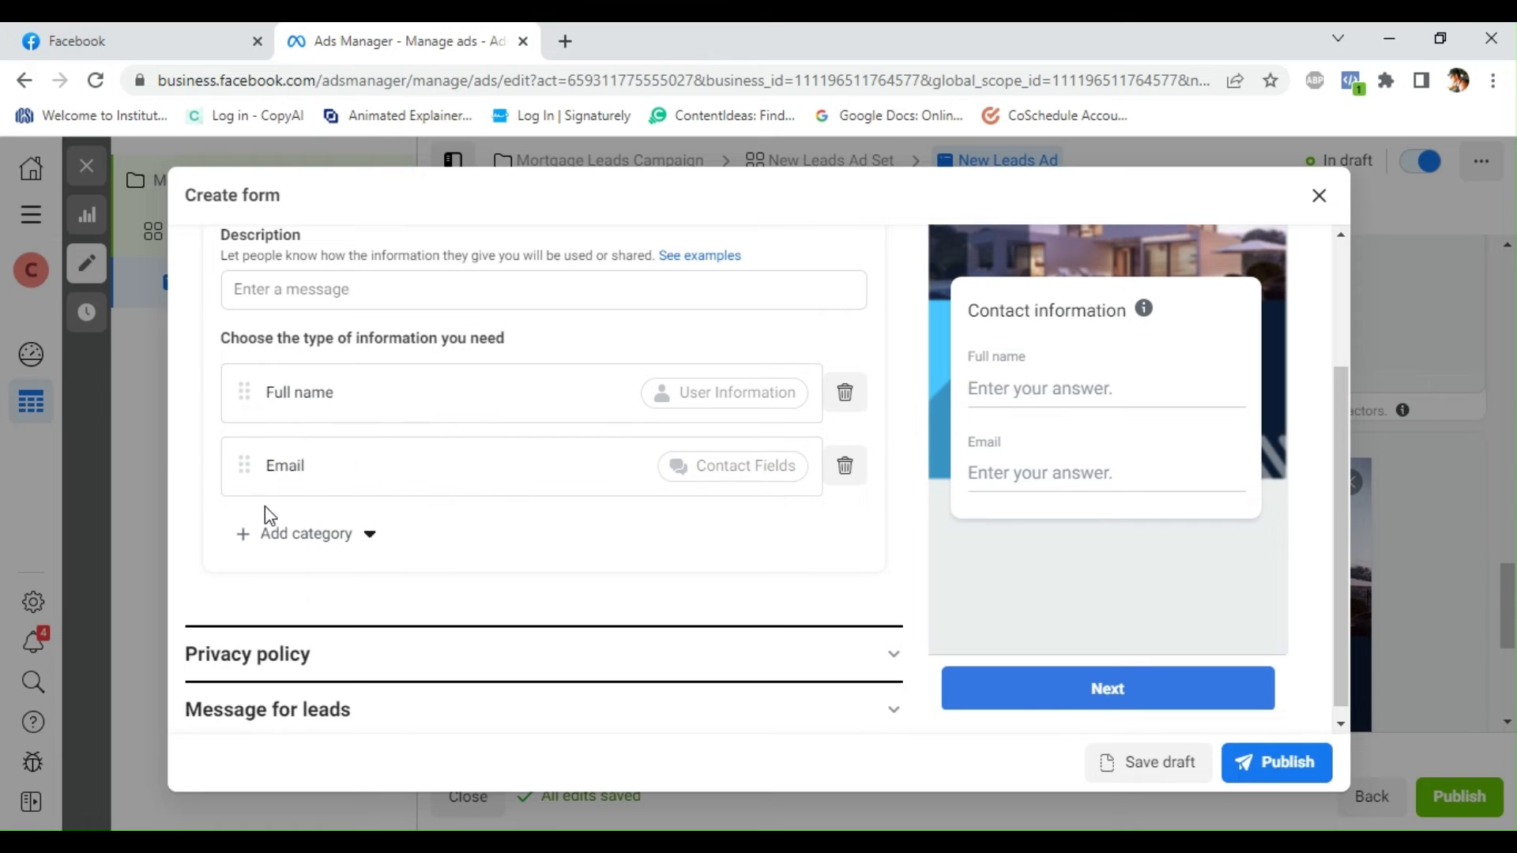
Add the contact fields Phone number and City to the prefill questions
{"action": "left_click", "coordinate": [281, 532]}
{"action": "mouse_move", "coordinate": [311, 581]}
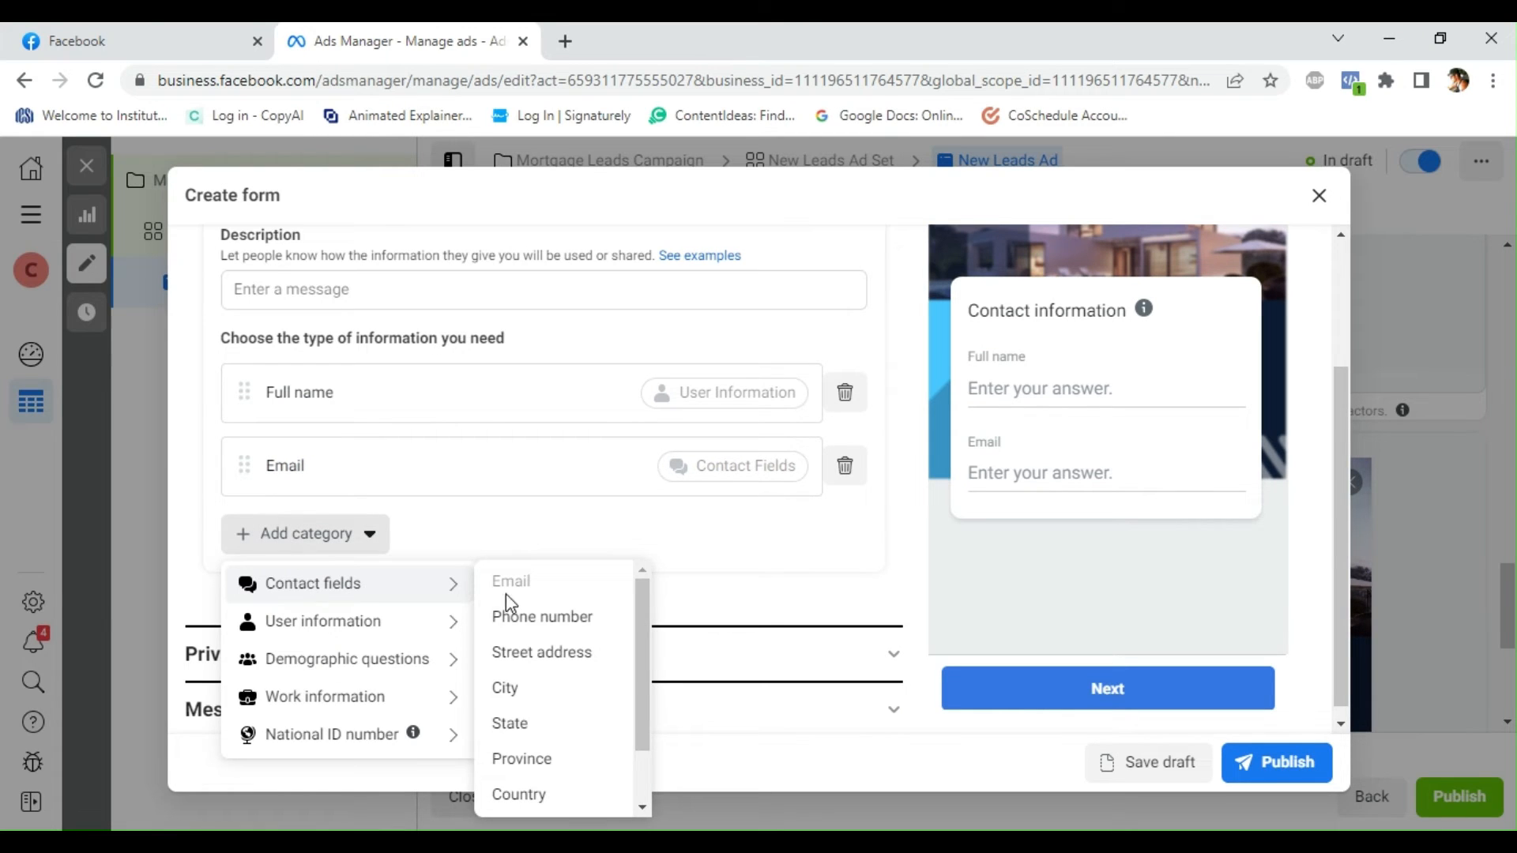
{"action": "left_click", "coordinate": [518, 617]}
{"action": "left_click", "coordinate": [346, 615]}
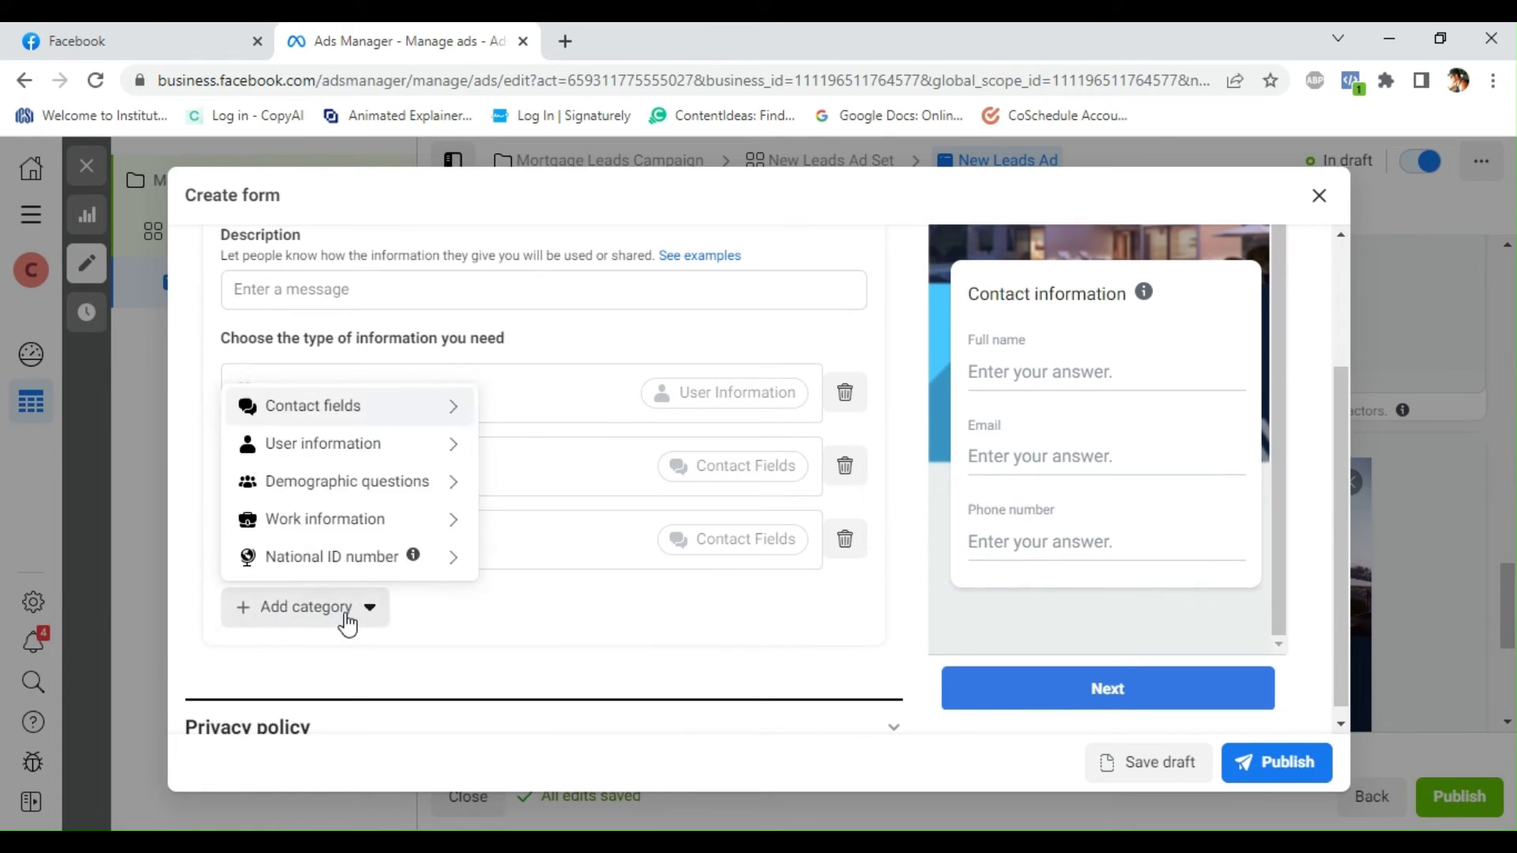
{"action": "mouse_move", "coordinate": [400, 406]}
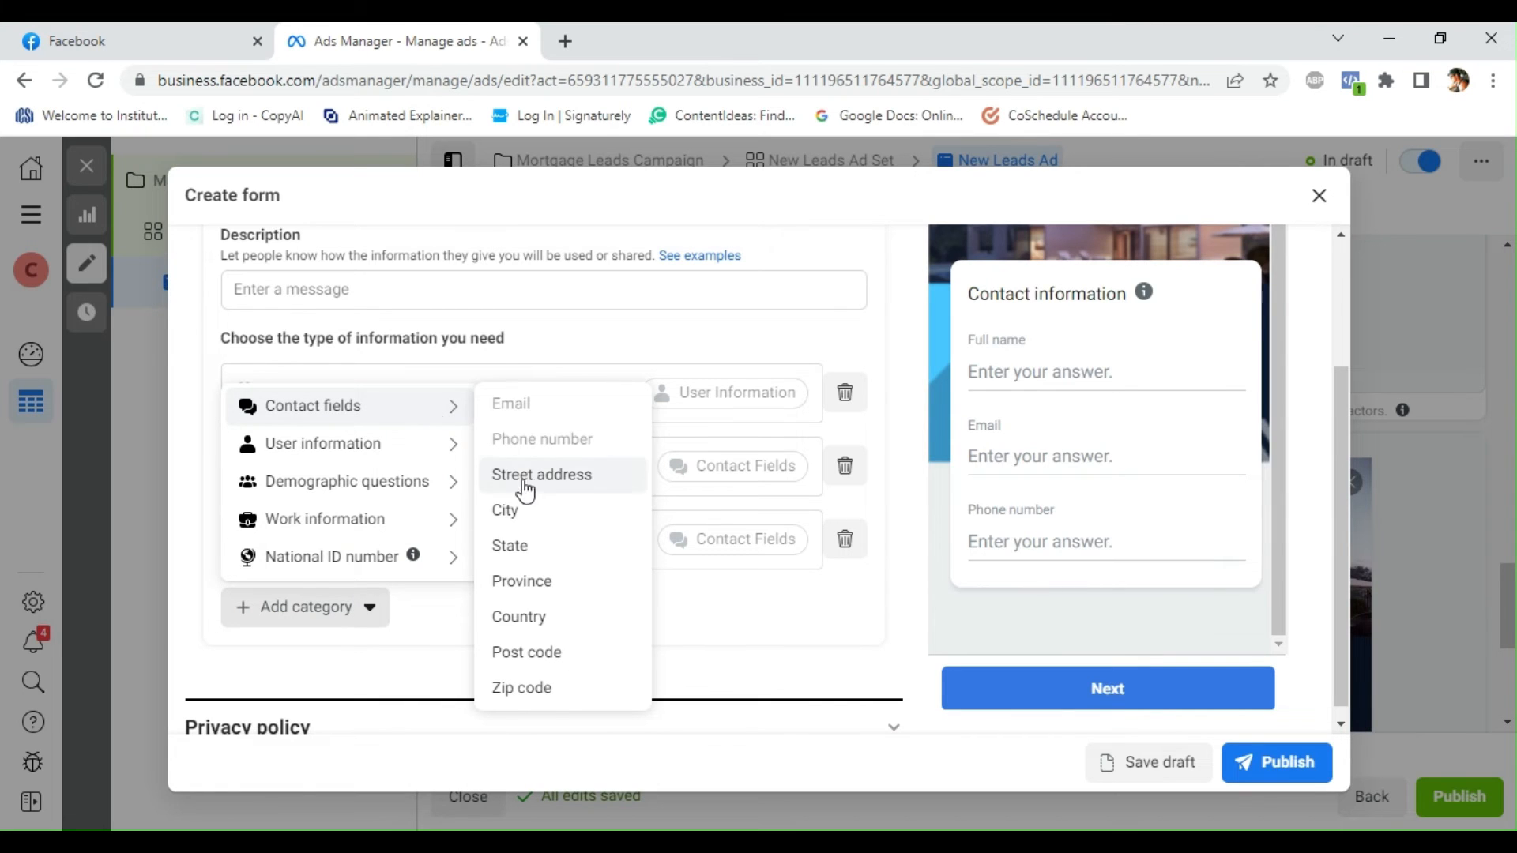
{"action": "left_click", "coordinate": [526, 513]}
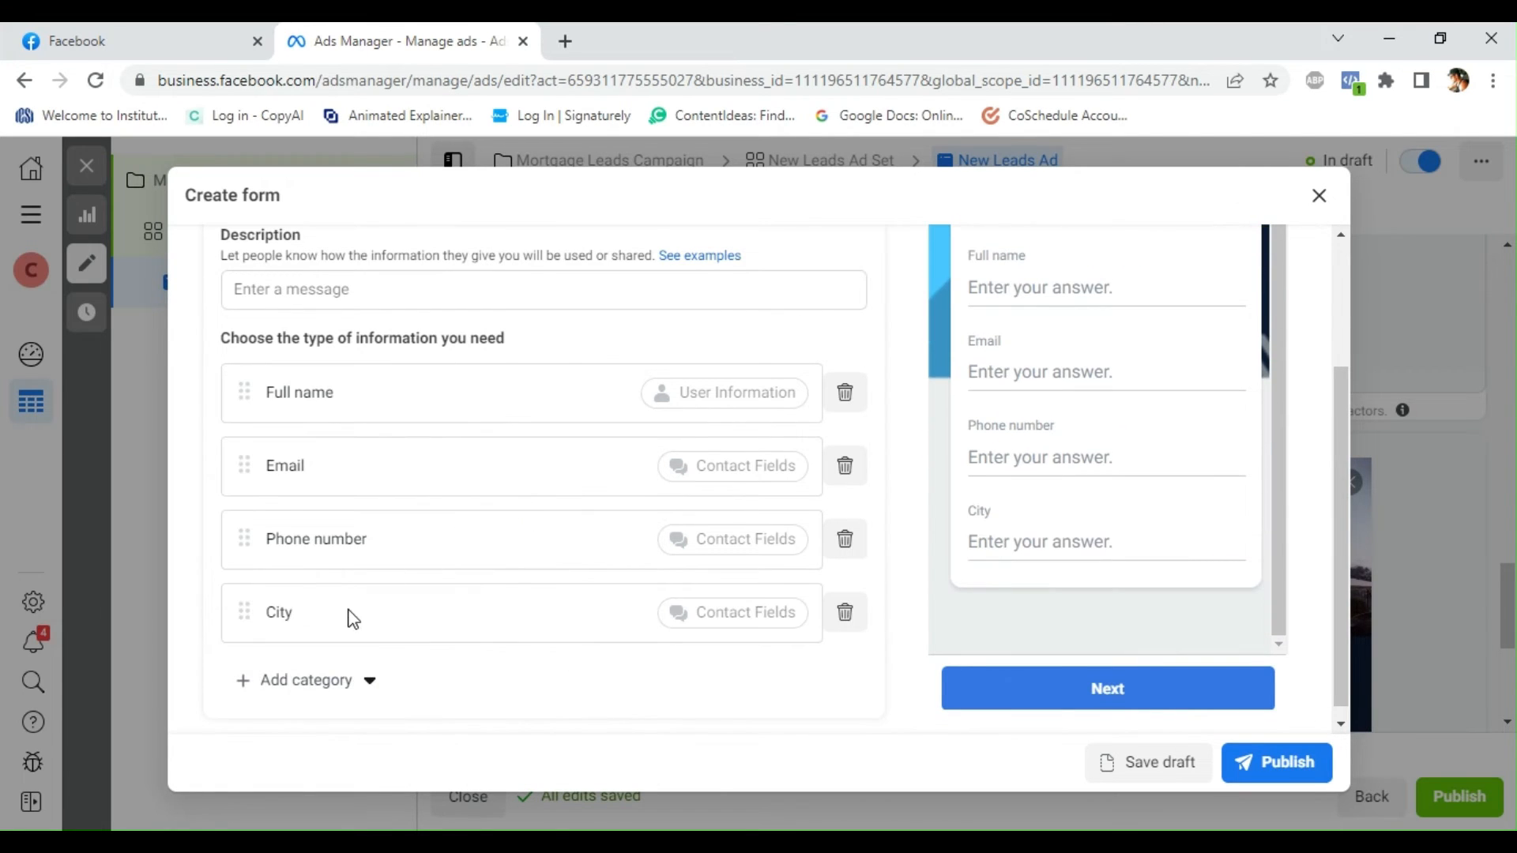
Add the work information field Job title to the prefill questions
{"action": "left_click", "coordinate": [346, 684]}
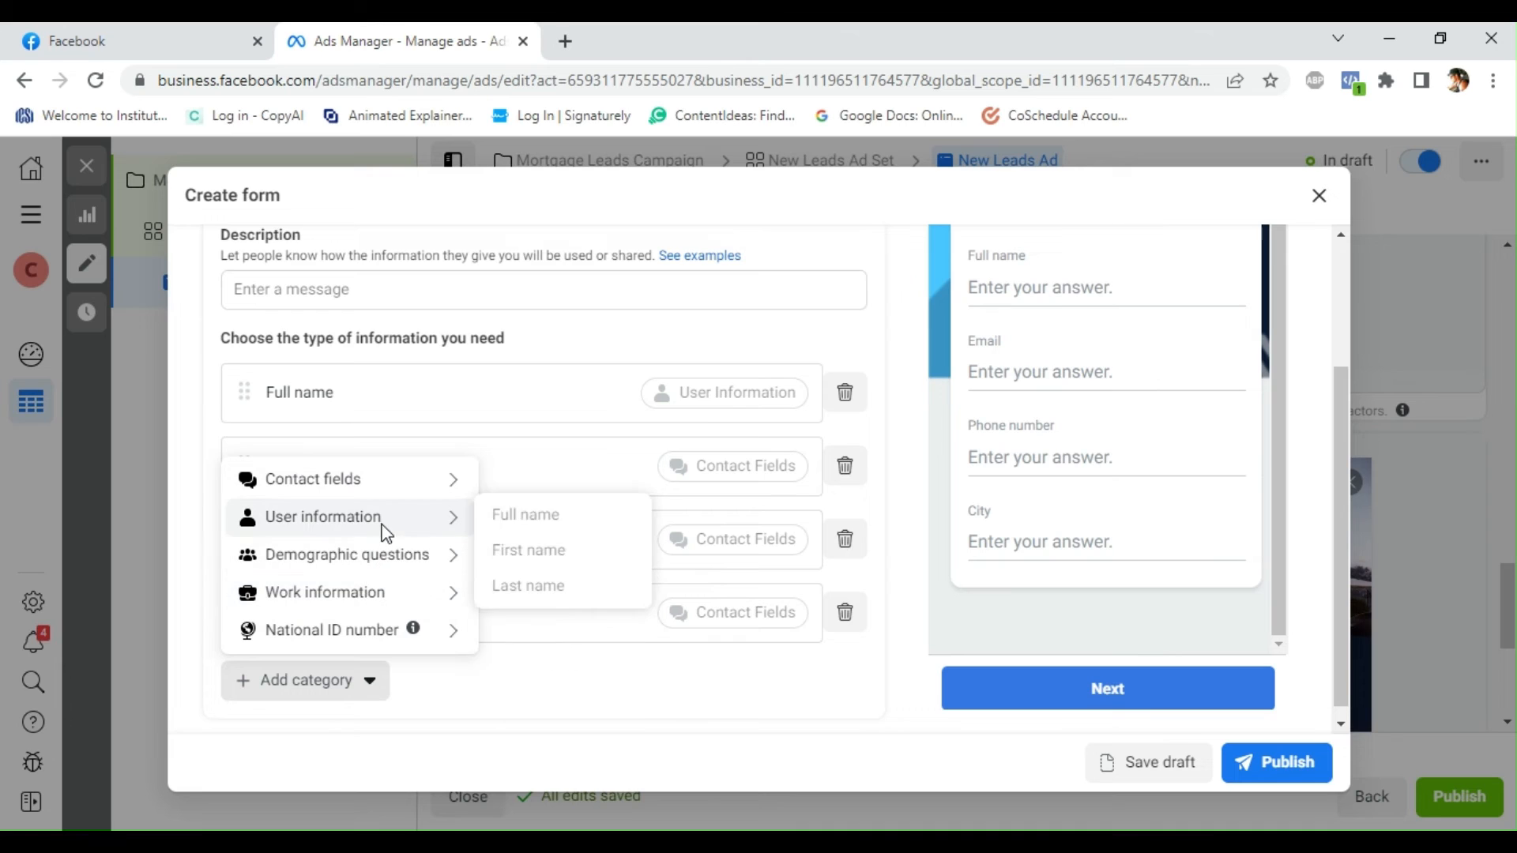
{"action": "mouse_move", "coordinate": [389, 556]}
{"action": "mouse_move", "coordinate": [399, 593]}
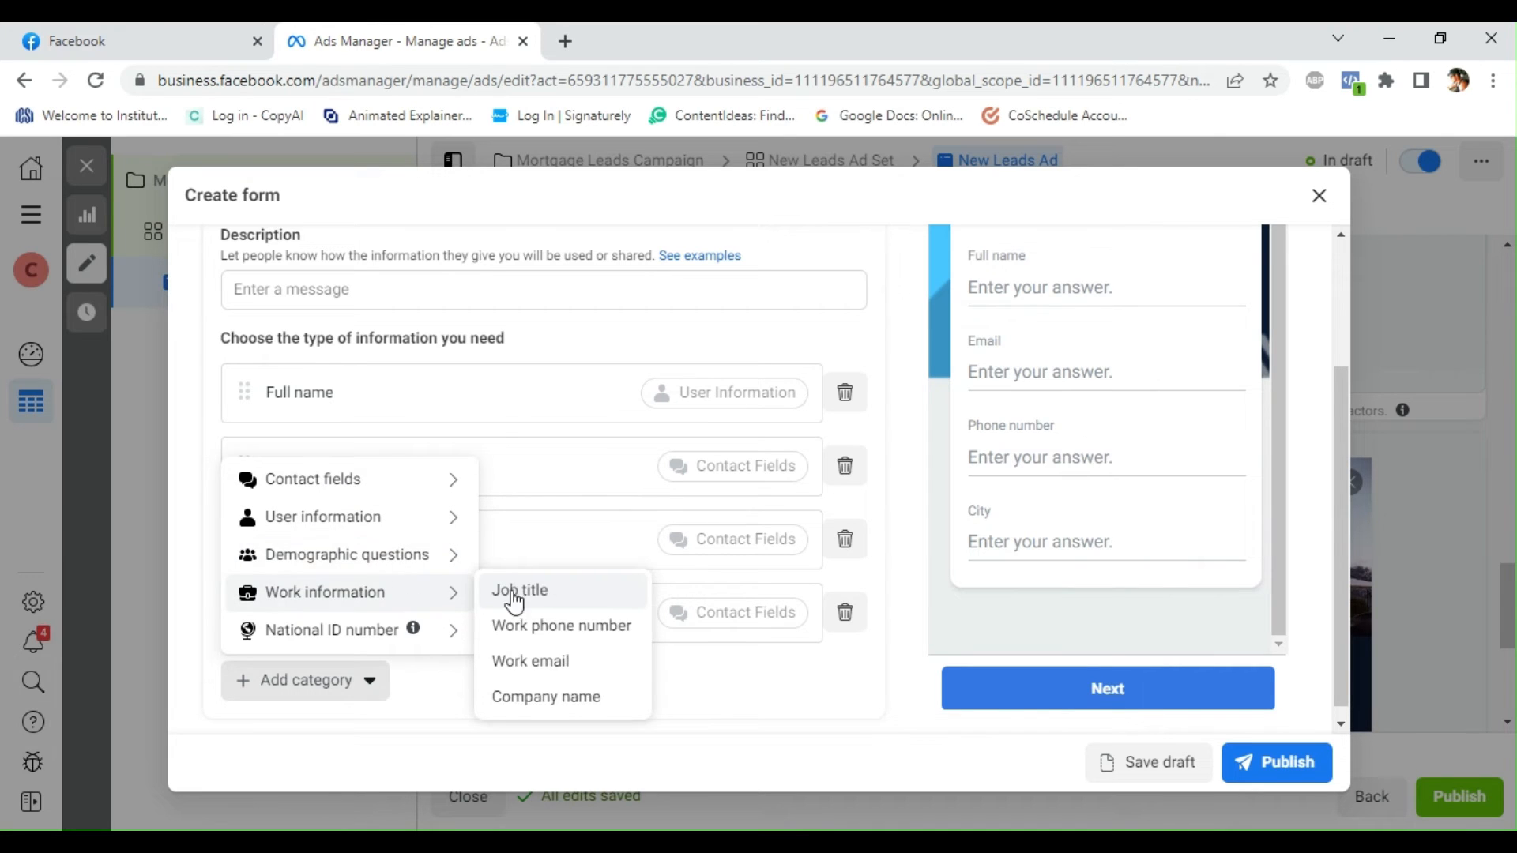
{"action": "left_click", "coordinate": [534, 600]}
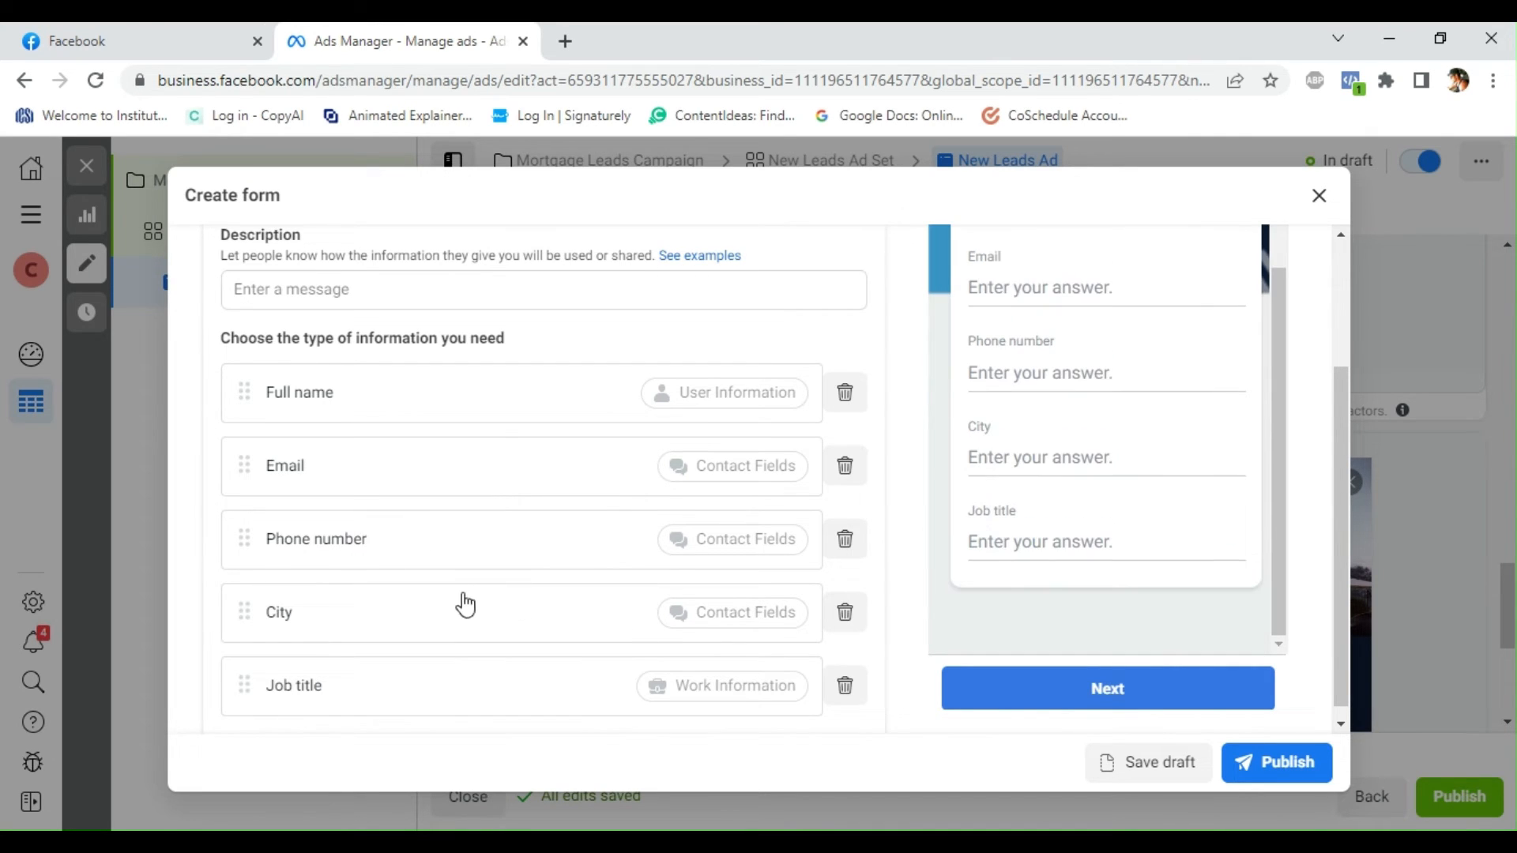
{"action": "scroll", "coordinate": [914, 537], "scroll_direction": "down", "scroll_amount": 1}
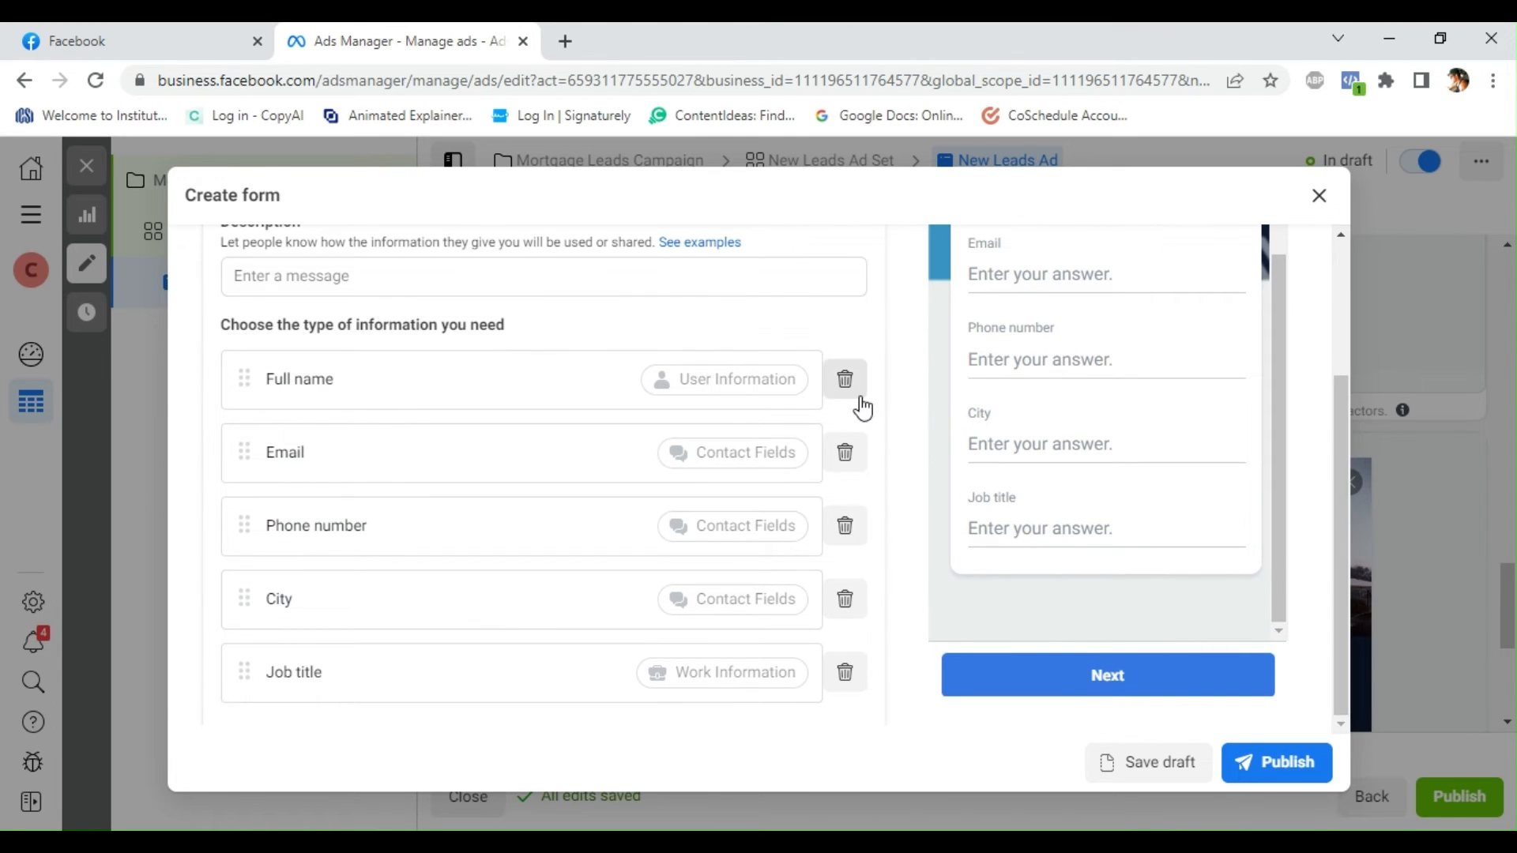
{"action": "scroll", "coordinate": [859, 406], "scroll_direction": "down", "scroll_amount": 3}
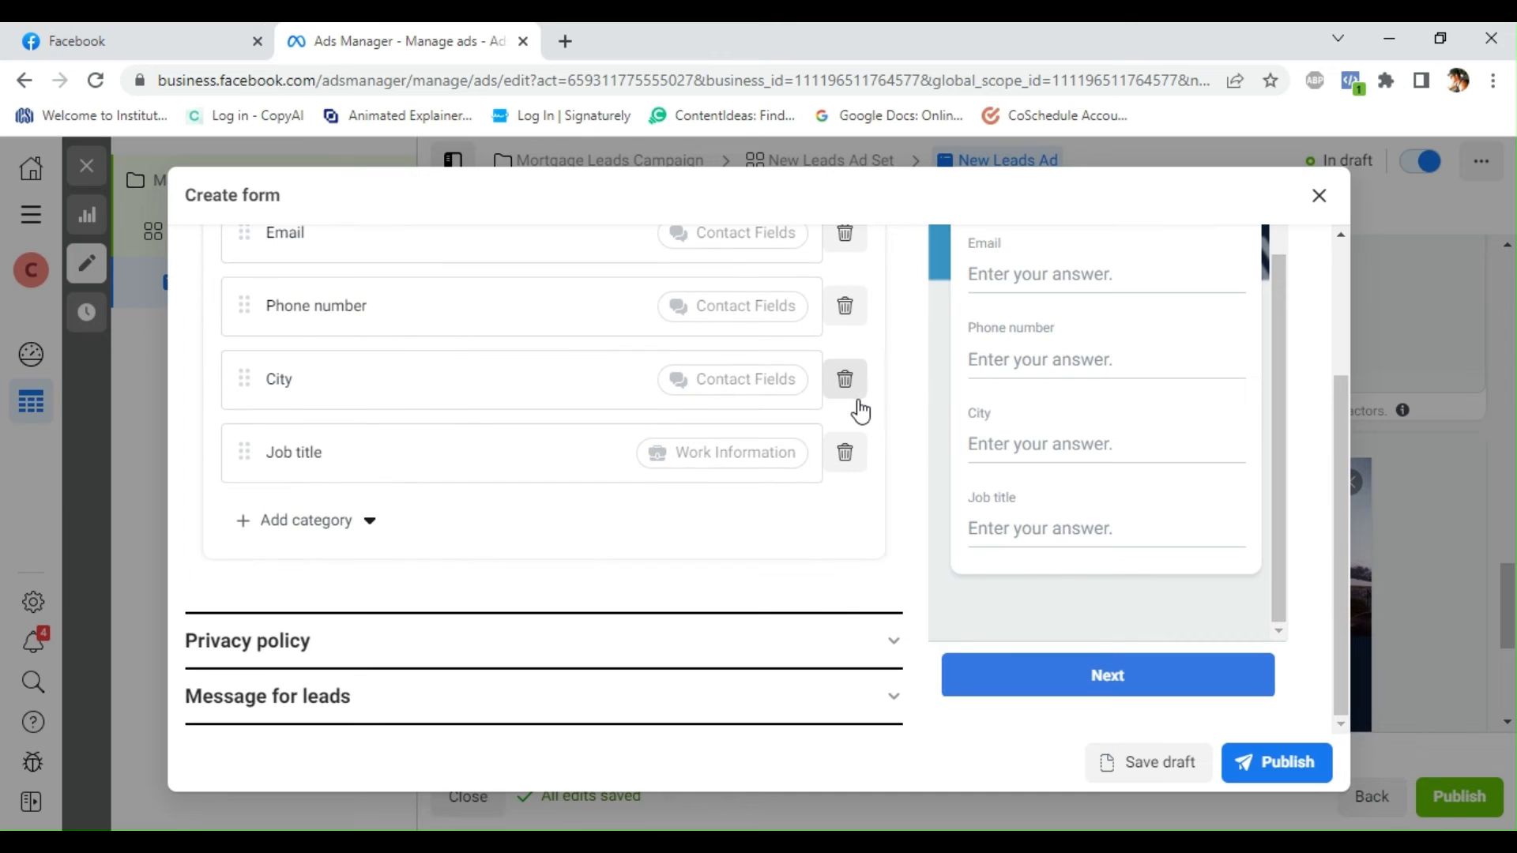
{"action": "left_click", "coordinate": [292, 640]}
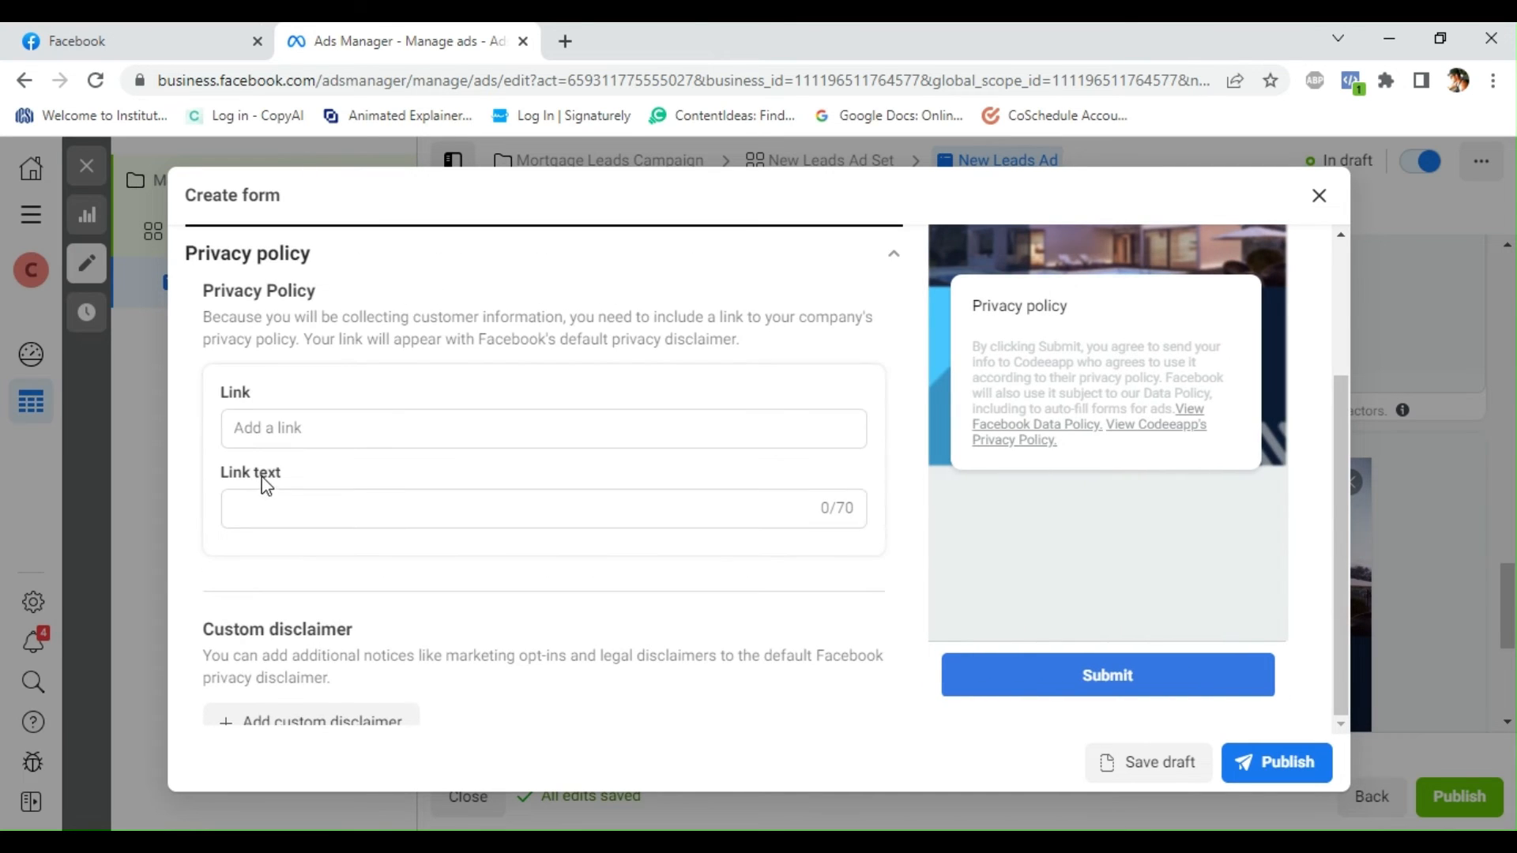
{"action": "left_click", "coordinate": [266, 428]}
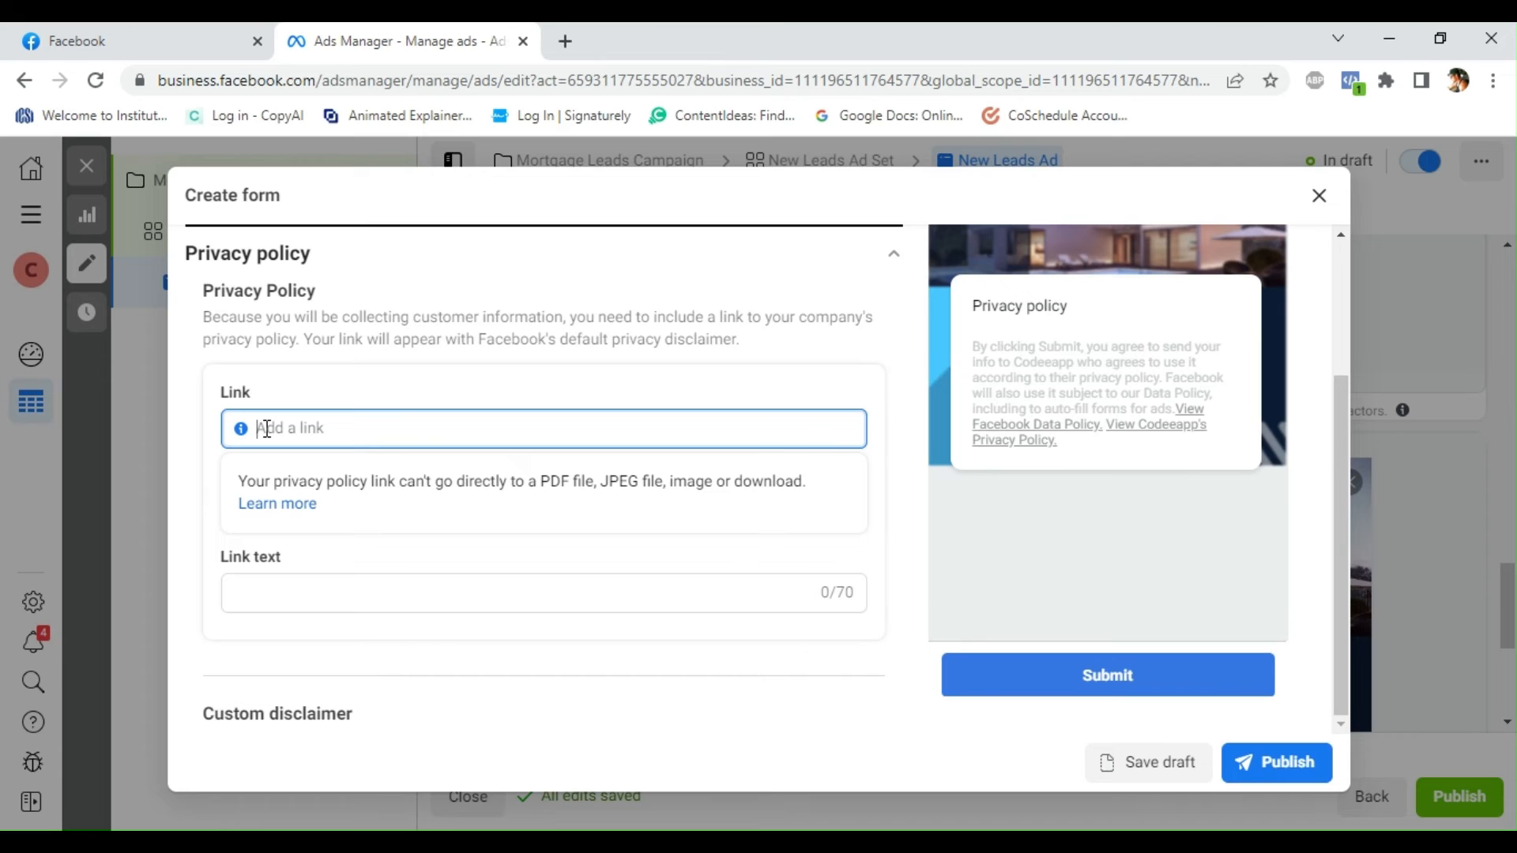
{"action": "type", "text": "ht"}
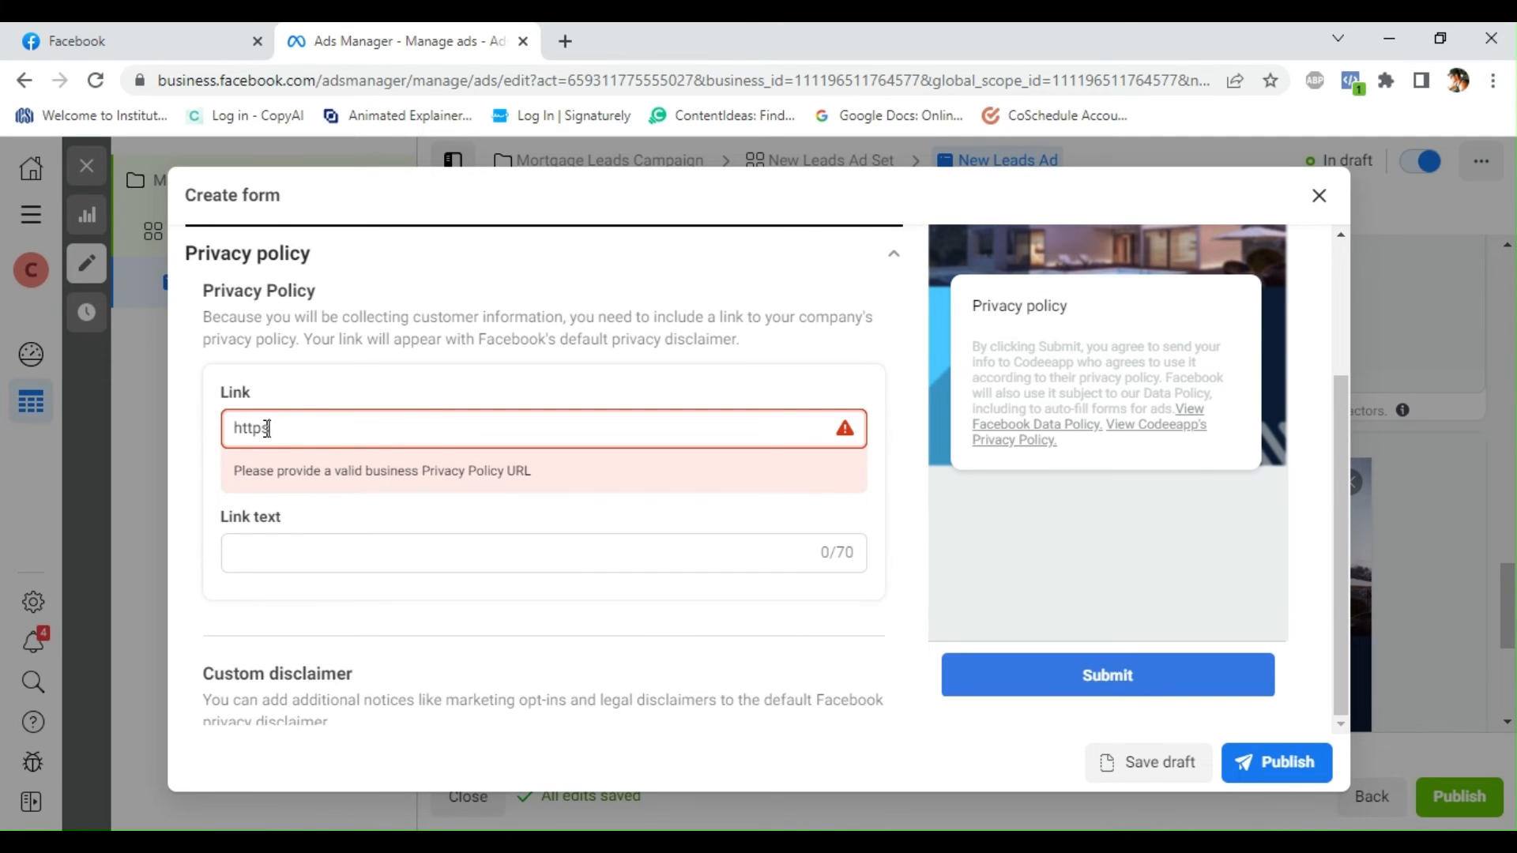
{"action": "type", "text": "tps://www.adspla"}
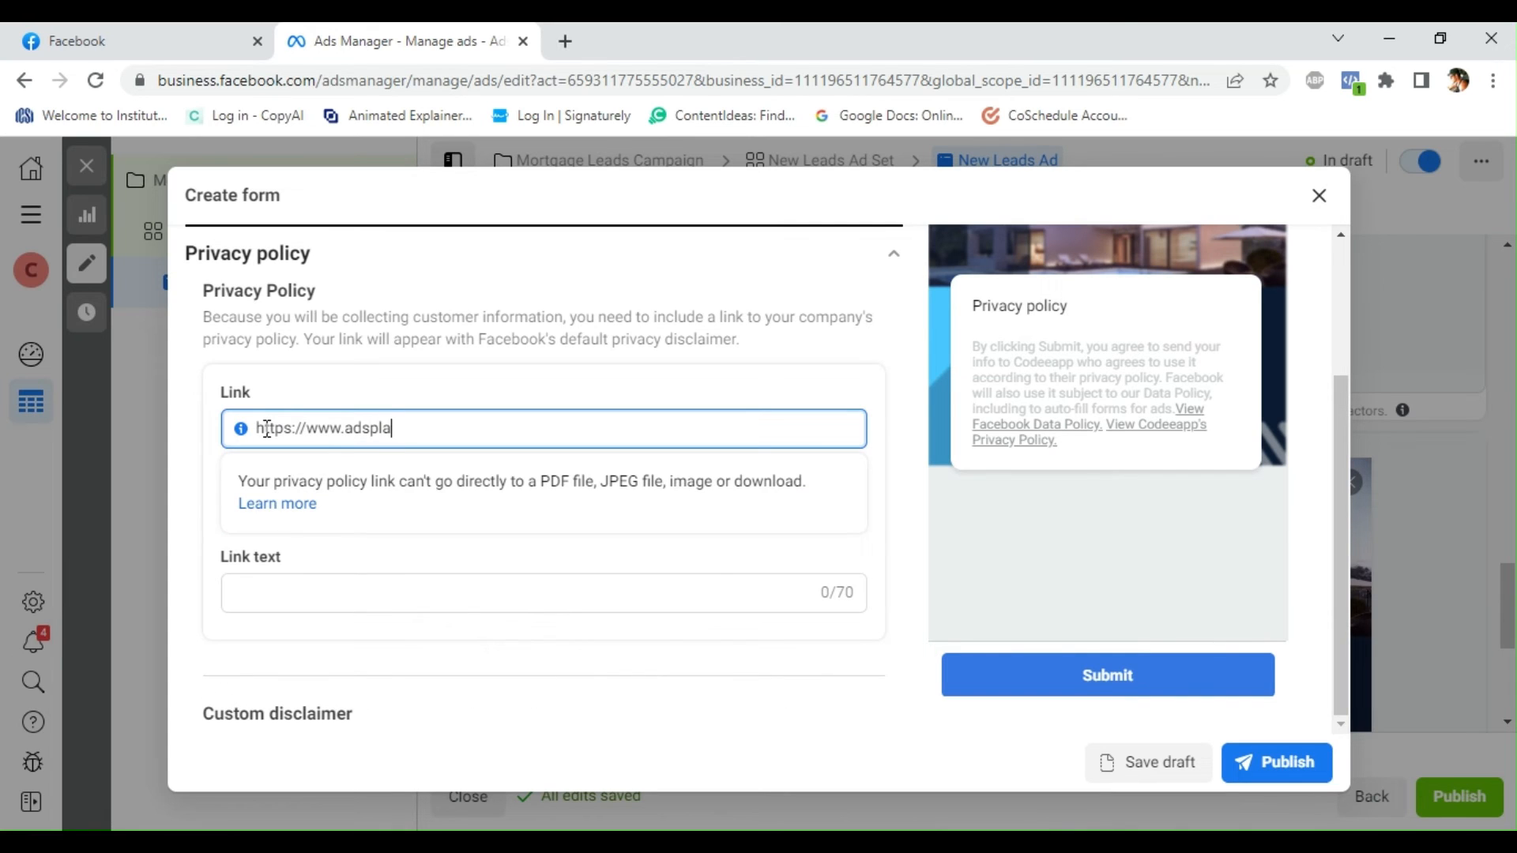
{"action": "type", "text": "zaa.com/privacy-ppolicy"}
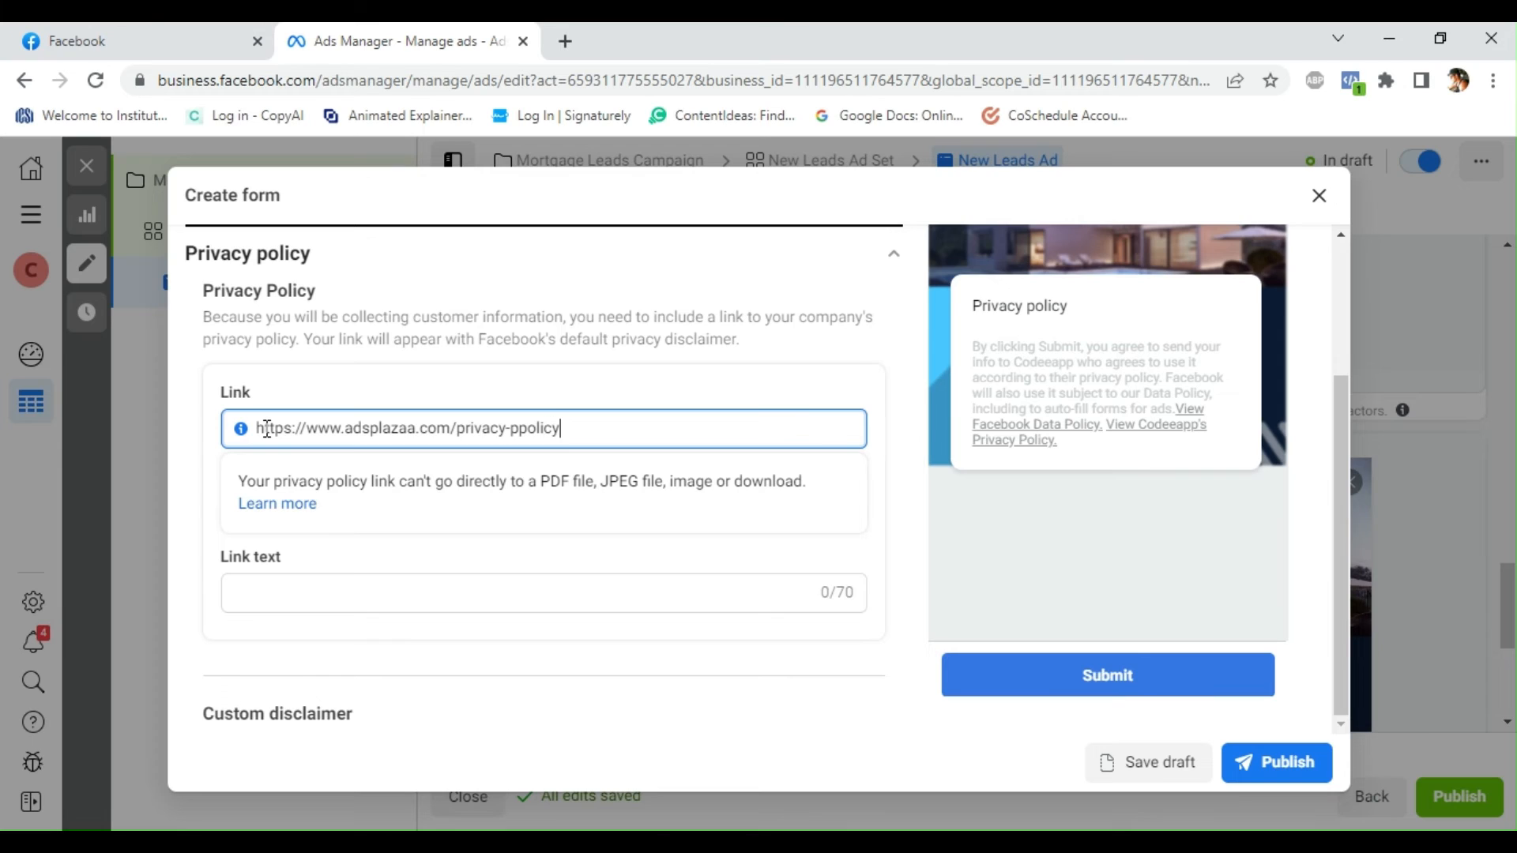
{"action": "left_click", "coordinate": [519, 431]}
{"action": "key", "text": "BackSpace"}
{"action": "left_click", "coordinate": [427, 593]}
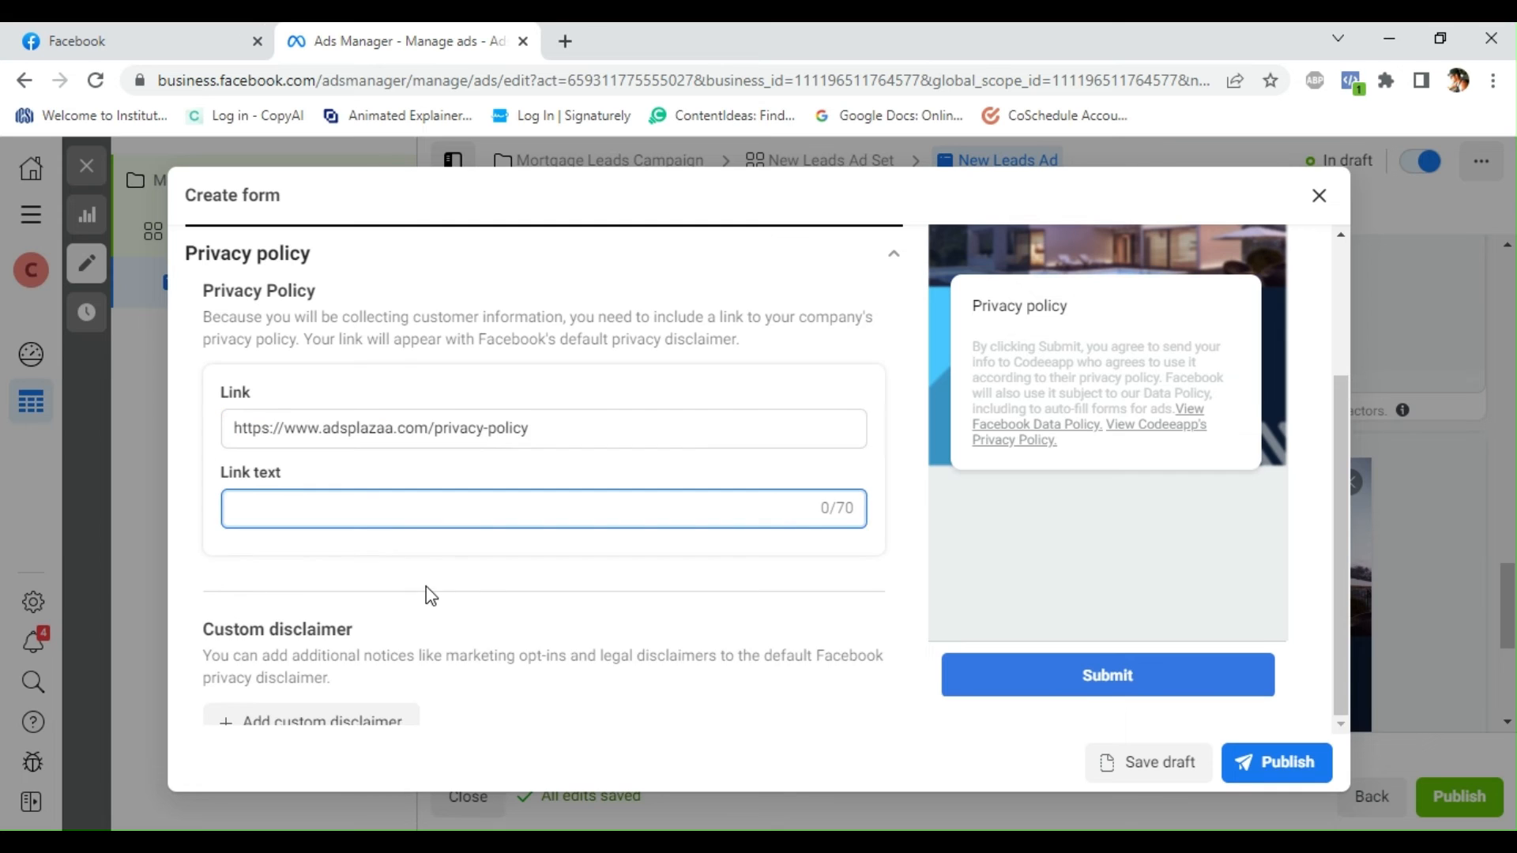
{"action": "scroll", "coordinate": [426, 594], "scroll_direction": "down", "scroll_amount": 2}
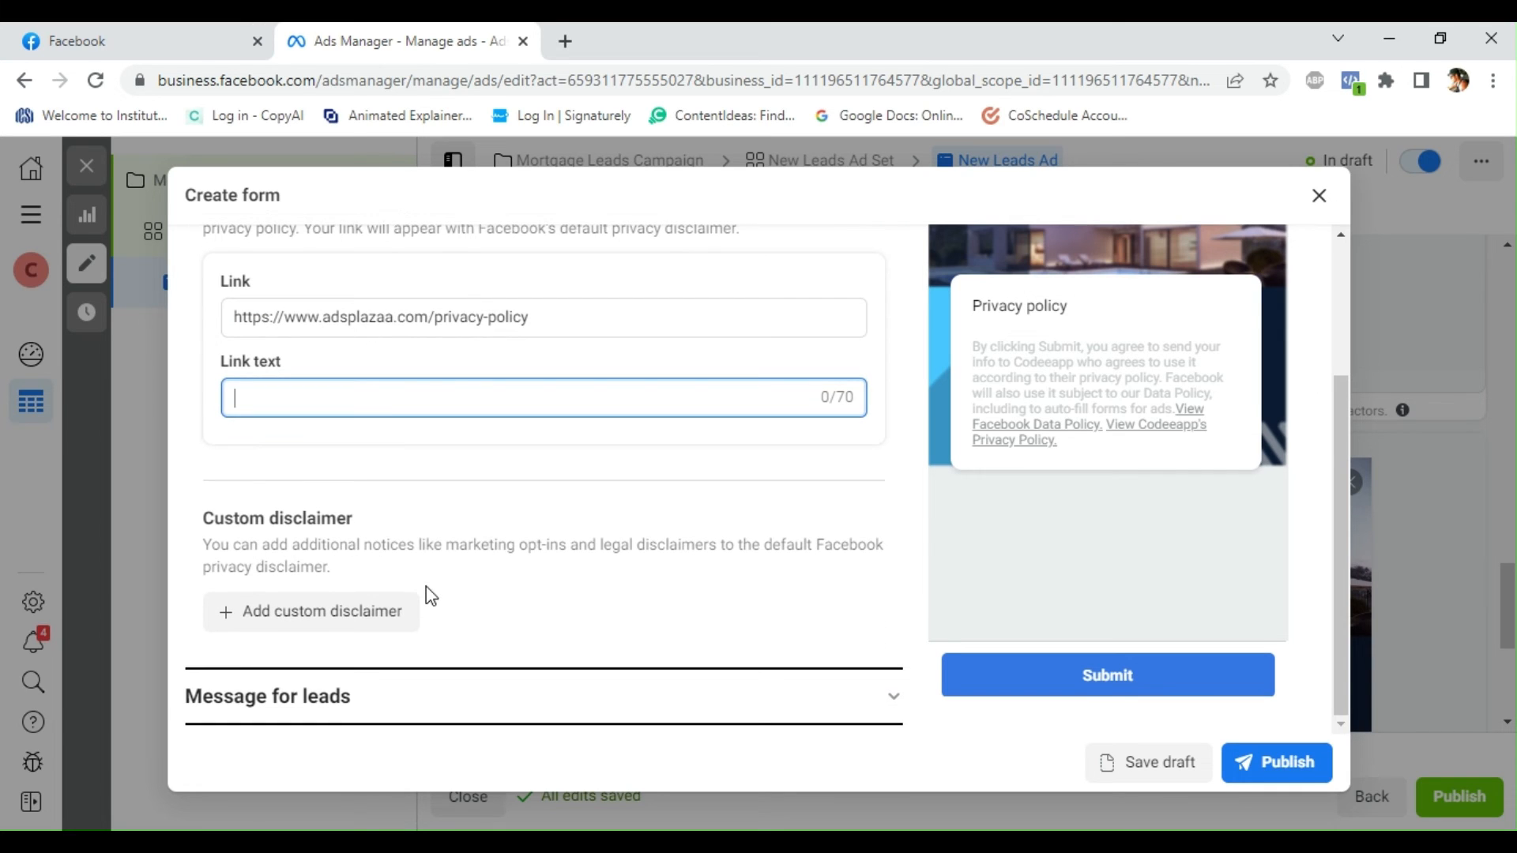
{"action": "left_click", "coordinate": [386, 695]}
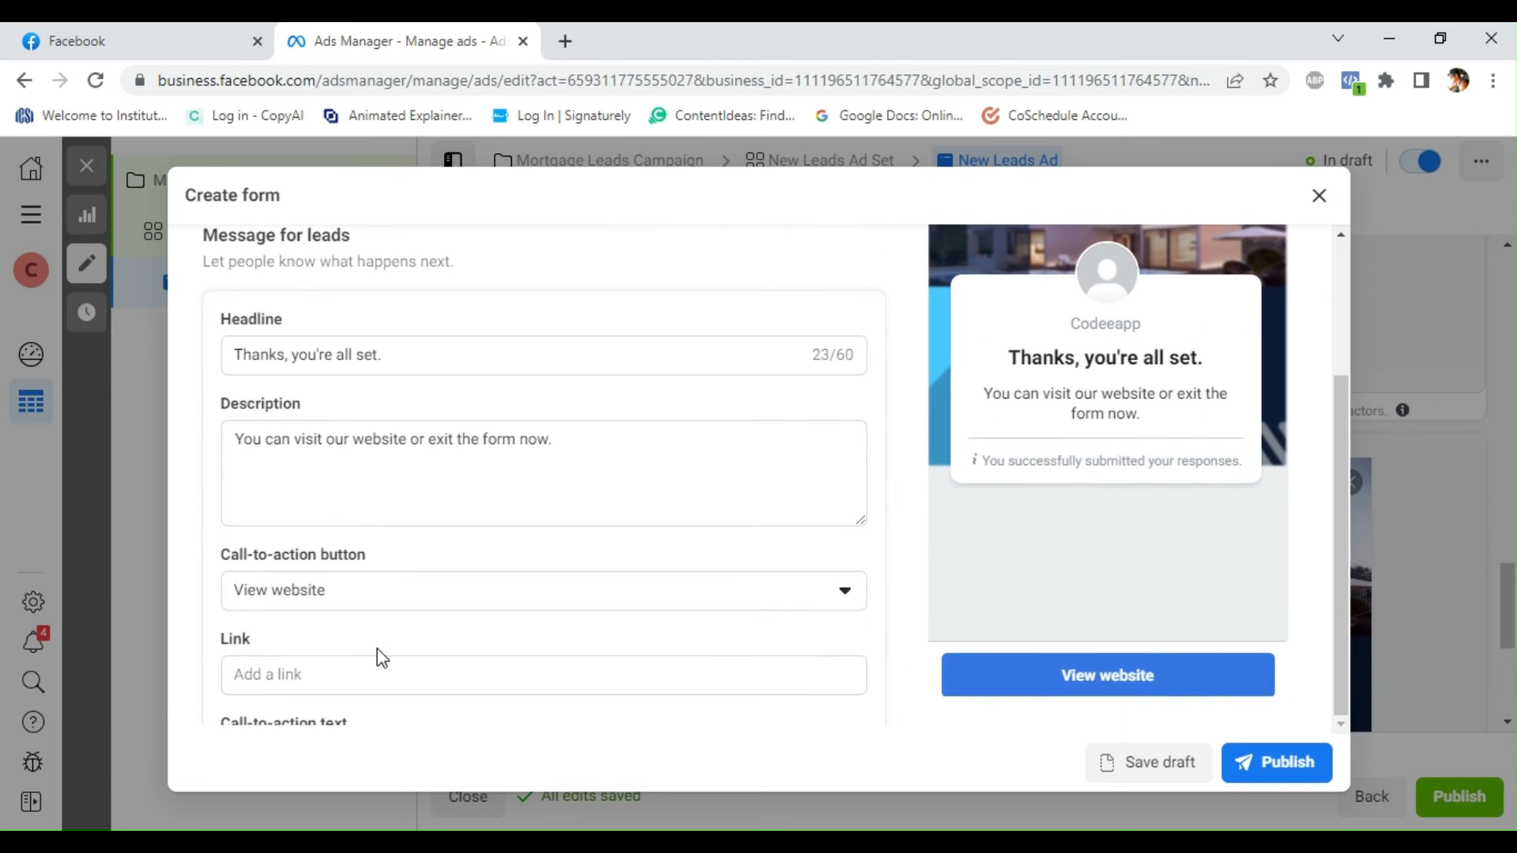
{"action": "scroll", "coordinate": [383, 657], "scroll_direction": "down", "scroll_amount": 2}
{"action": "left_click", "coordinate": [355, 565]}
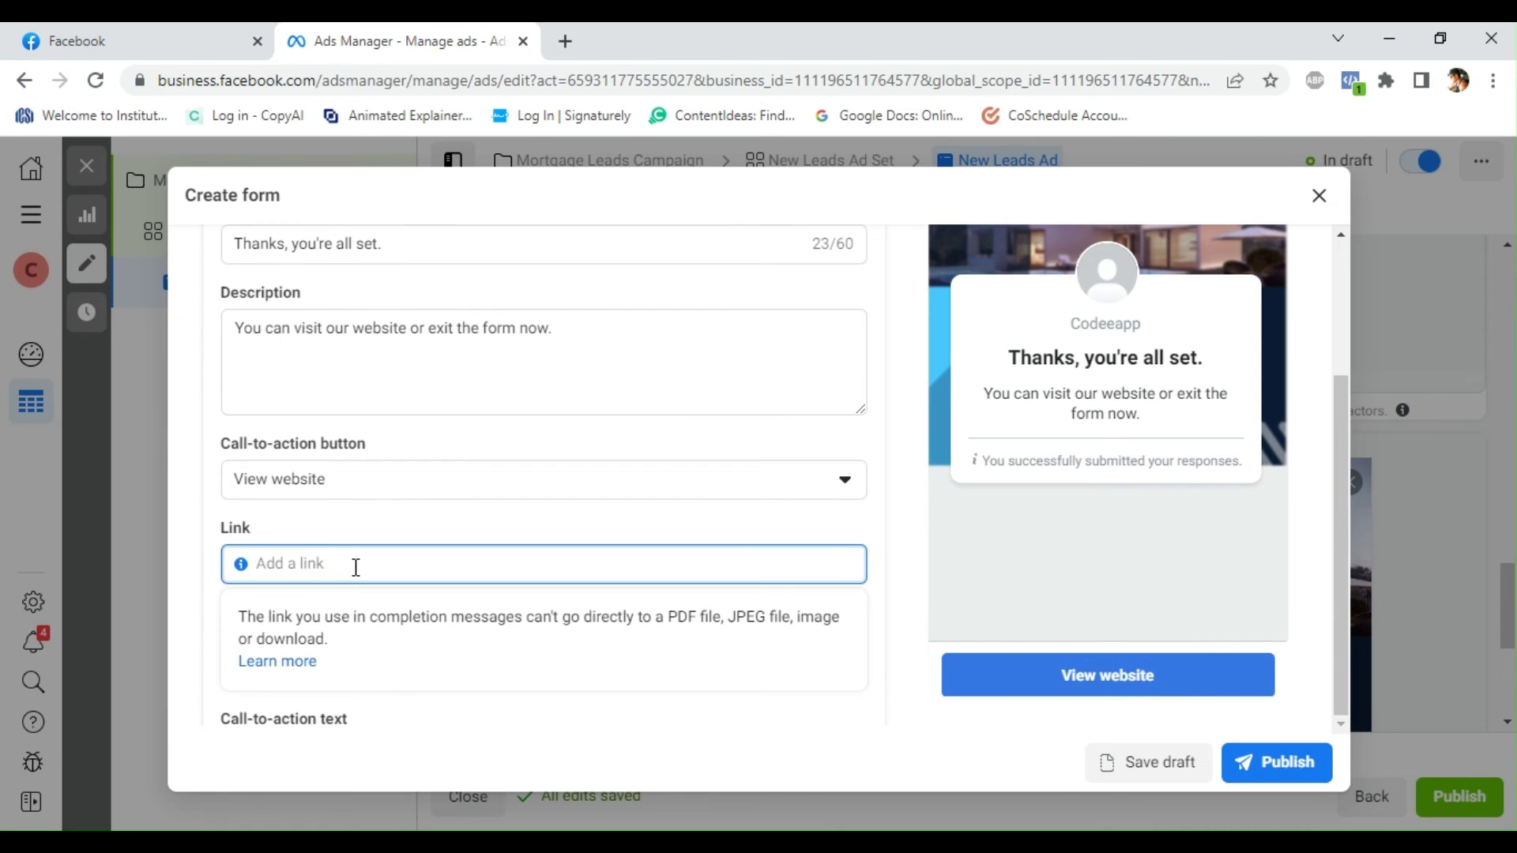
{"action": "type", "text": "https"}
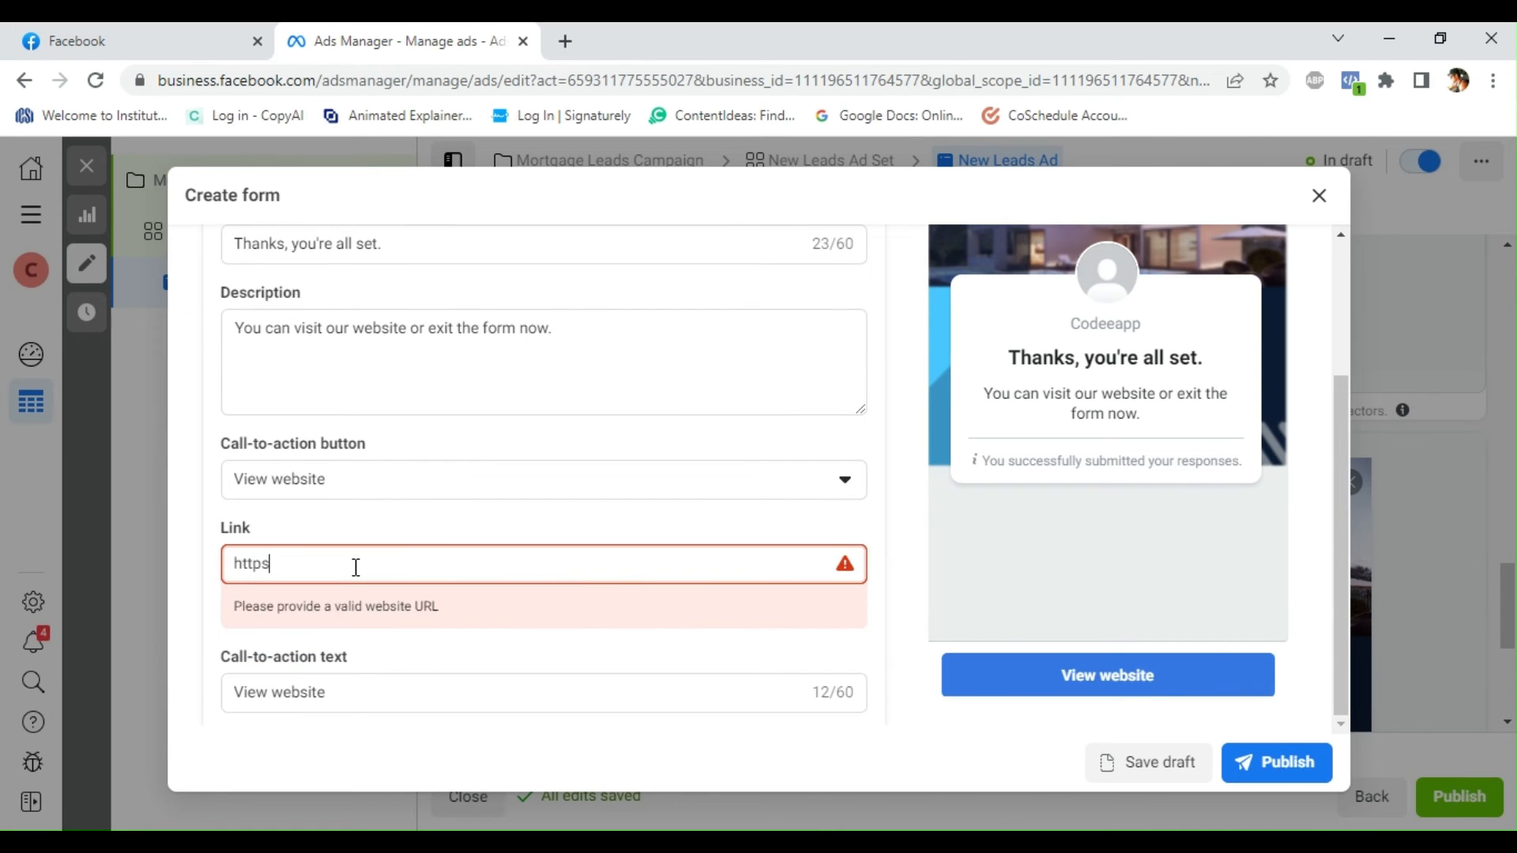
{"action": "type", "text": "://www.adspla"}
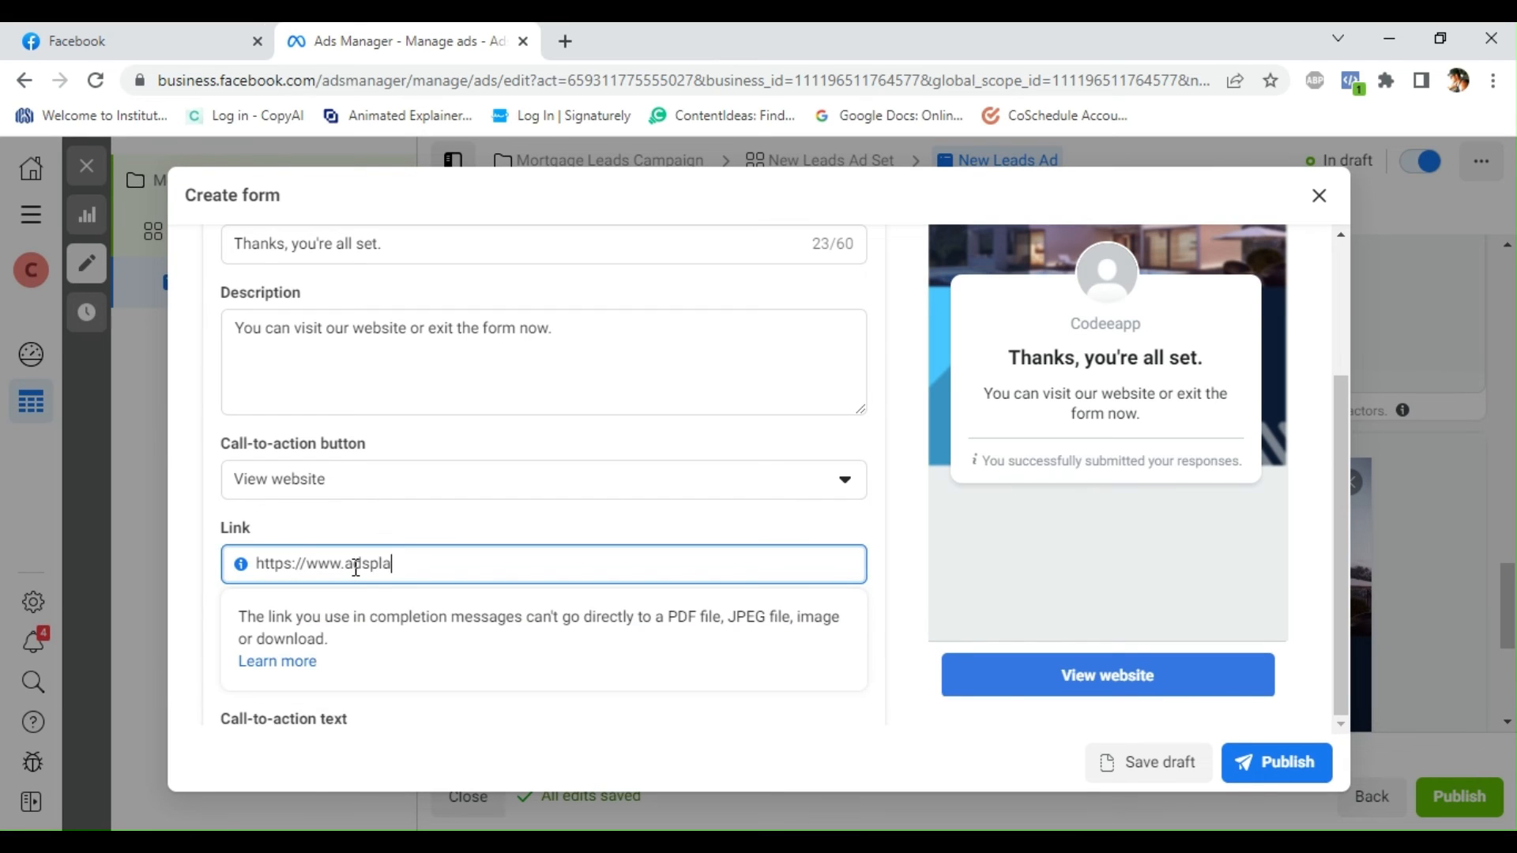
{"action": "type", "text": "zaa.com"}
{"action": "scroll", "coordinate": [357, 567], "scroll_direction": "down", "scroll_amount": 3}
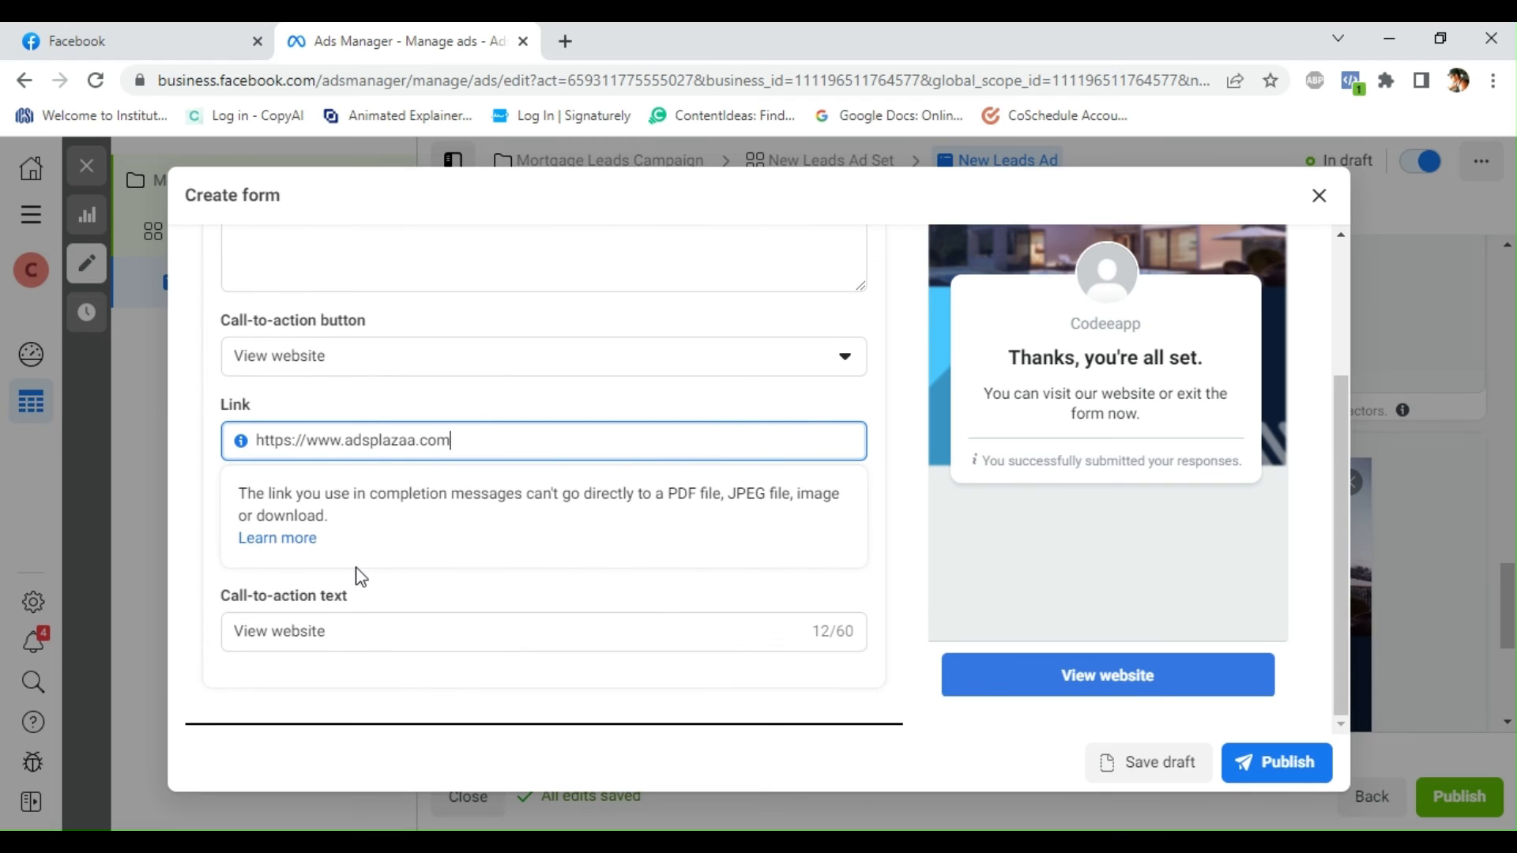
{"action": "left_click", "coordinate": [1244, 773]}
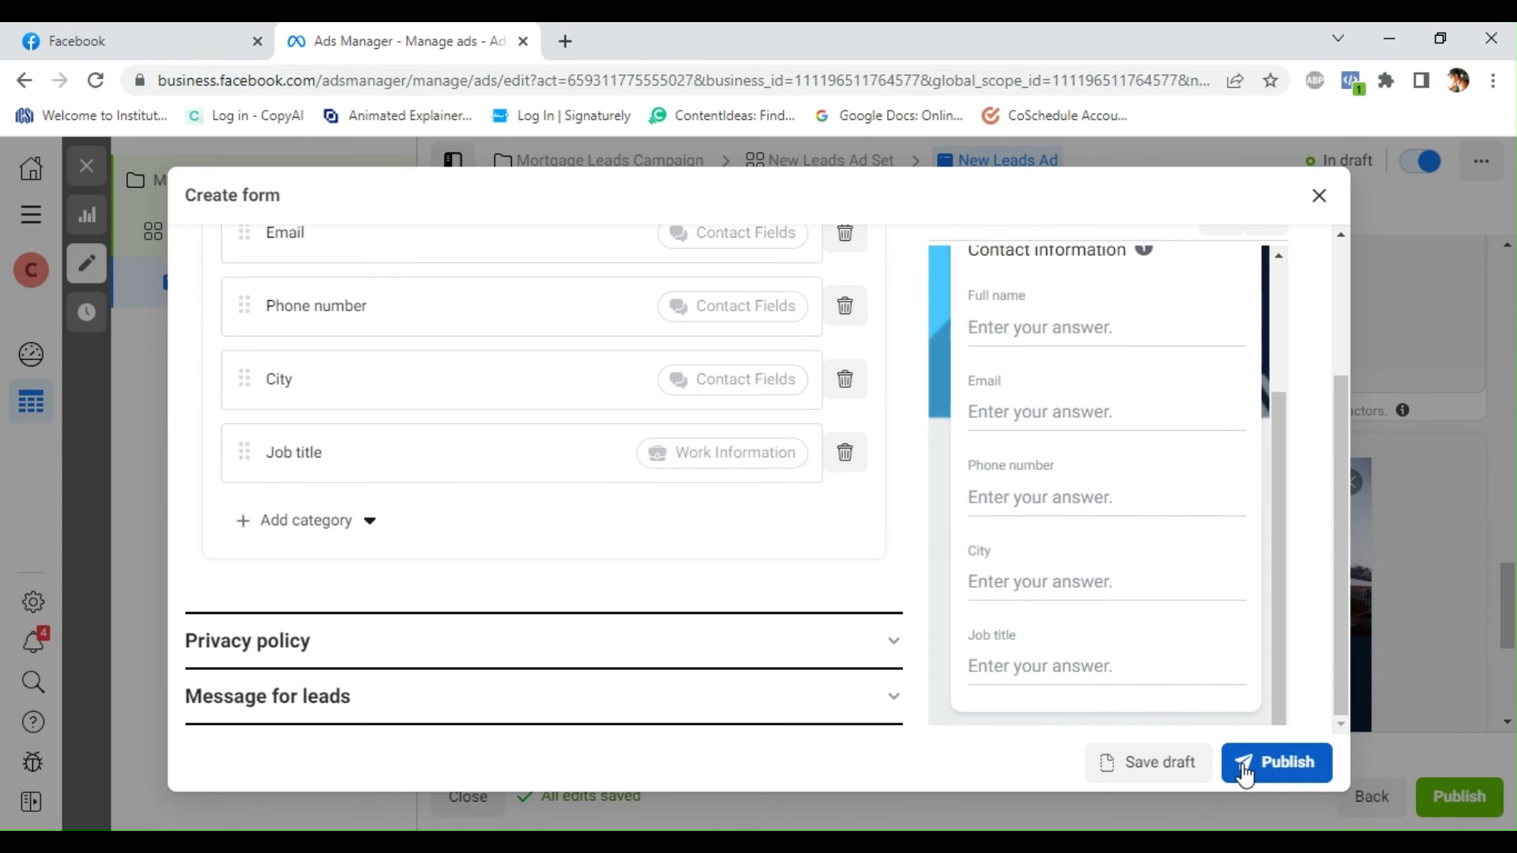
Enter "Form" as the description of the prefill questions and try to publish the form again
{"action": "scroll", "coordinate": [871, 600], "scroll_direction": "up", "scroll_amount": 2}
{"action": "scroll", "coordinate": [870, 592], "scroll_direction": "up", "scroll_amount": 4}
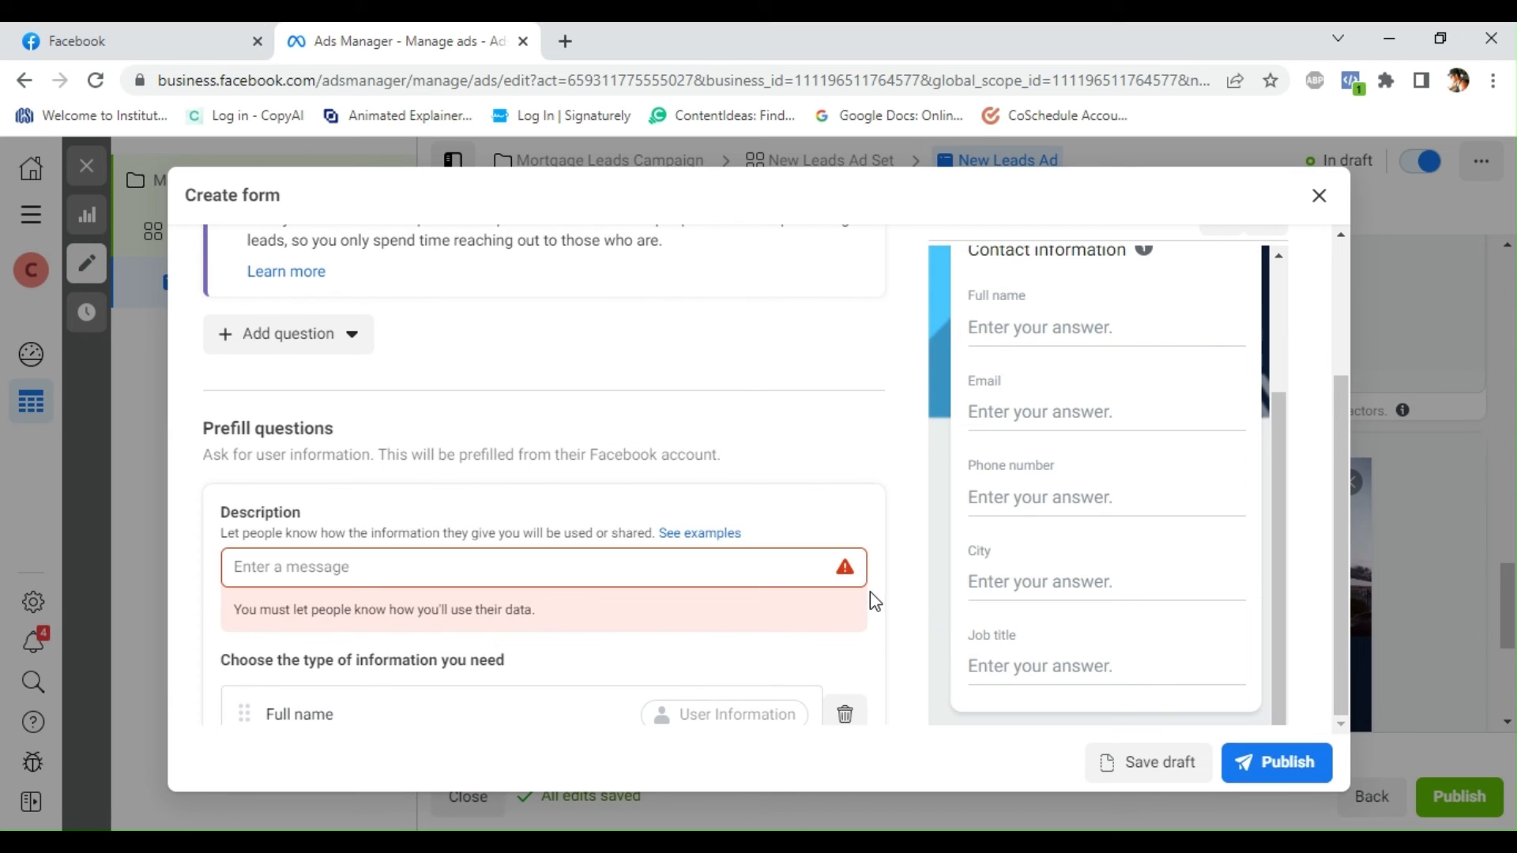
{"action": "left_click", "coordinate": [555, 569]}
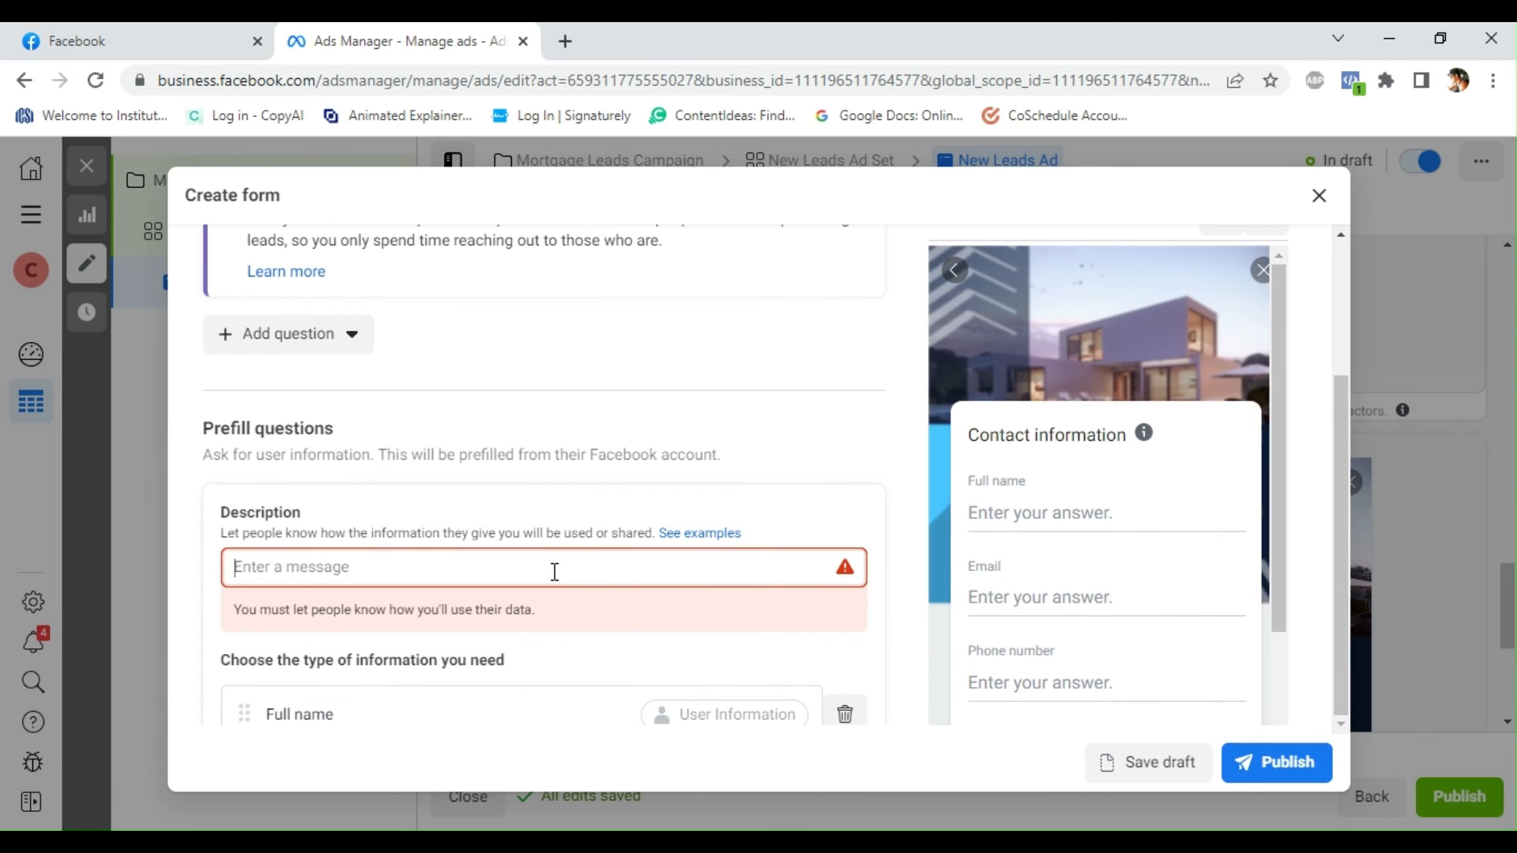
{"action": "type", "text": "F"}
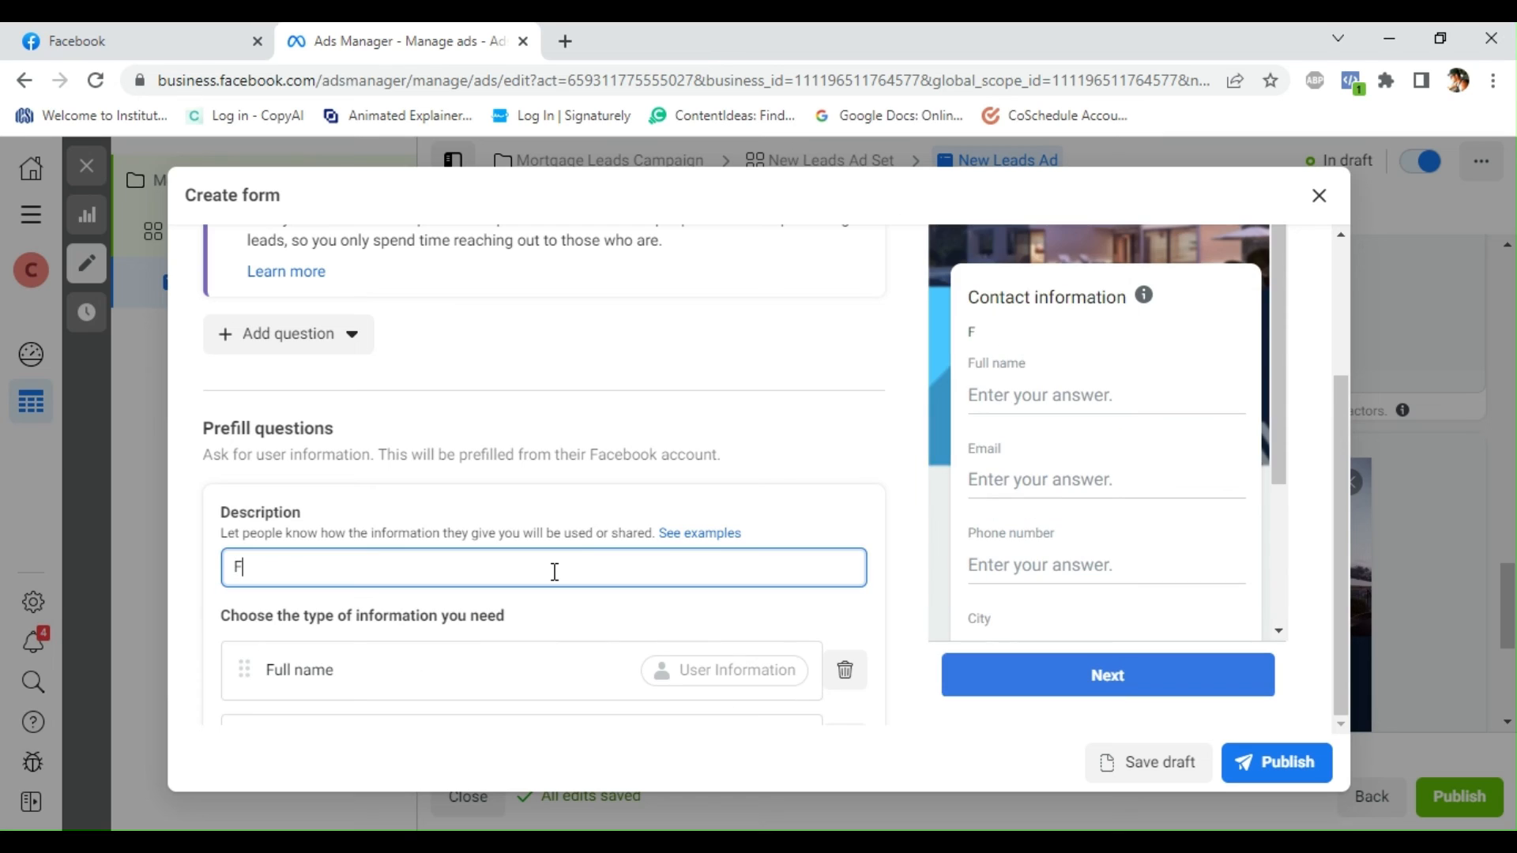
{"action": "type", "text": "orm"}
{"action": "left_click", "coordinate": [902, 583]}
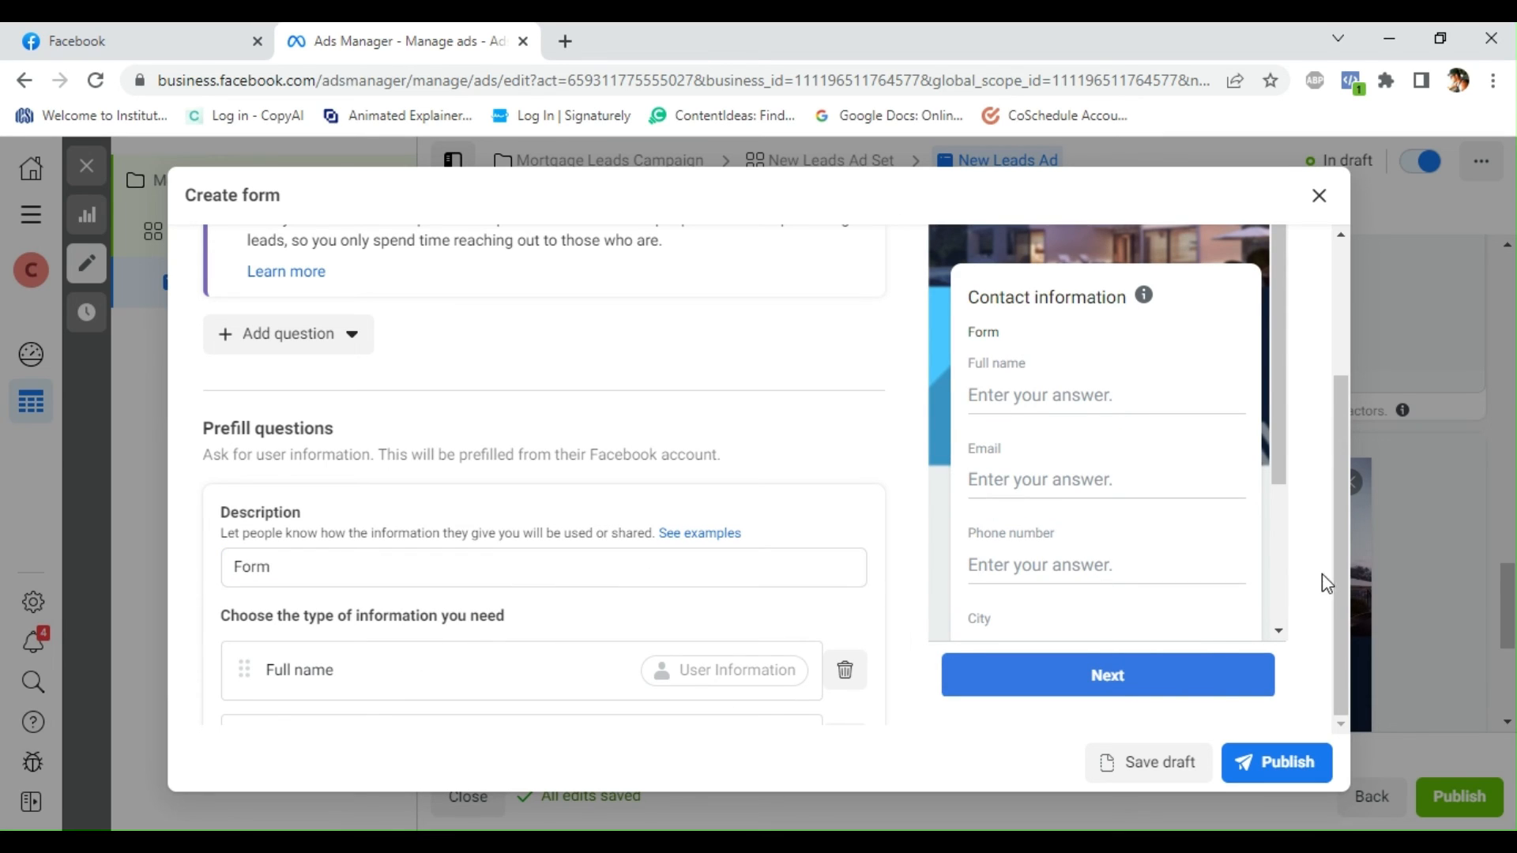
{"action": "left_click", "coordinate": [1252, 762]}
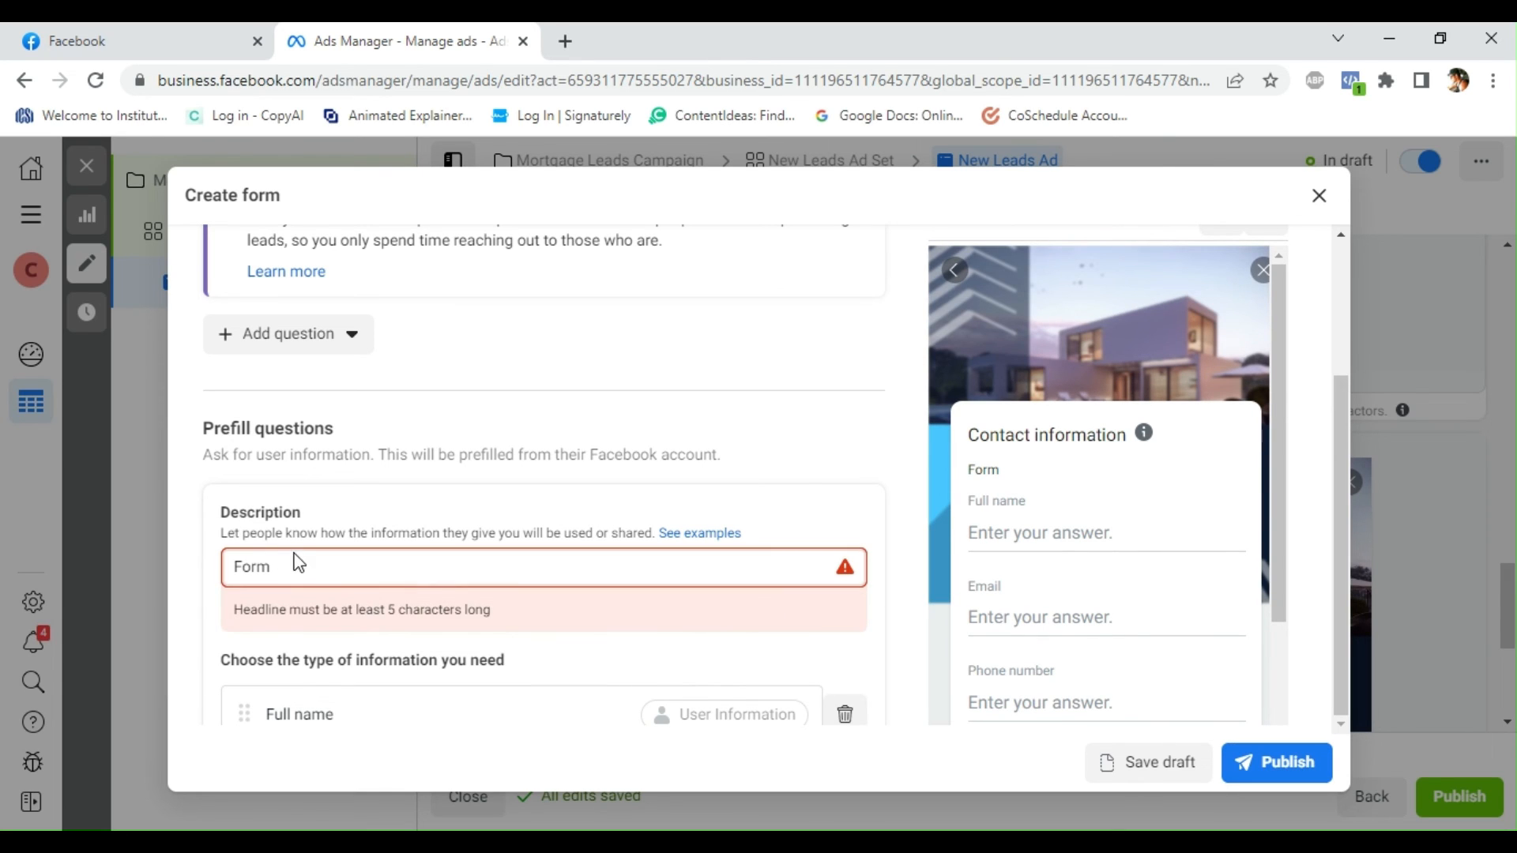
Extend the prefill questions description to "Mortgage Form" and publish the instant form
{"action": "left_click", "coordinate": [237, 566]}
{"action": "type", "text": "Mortgage"}
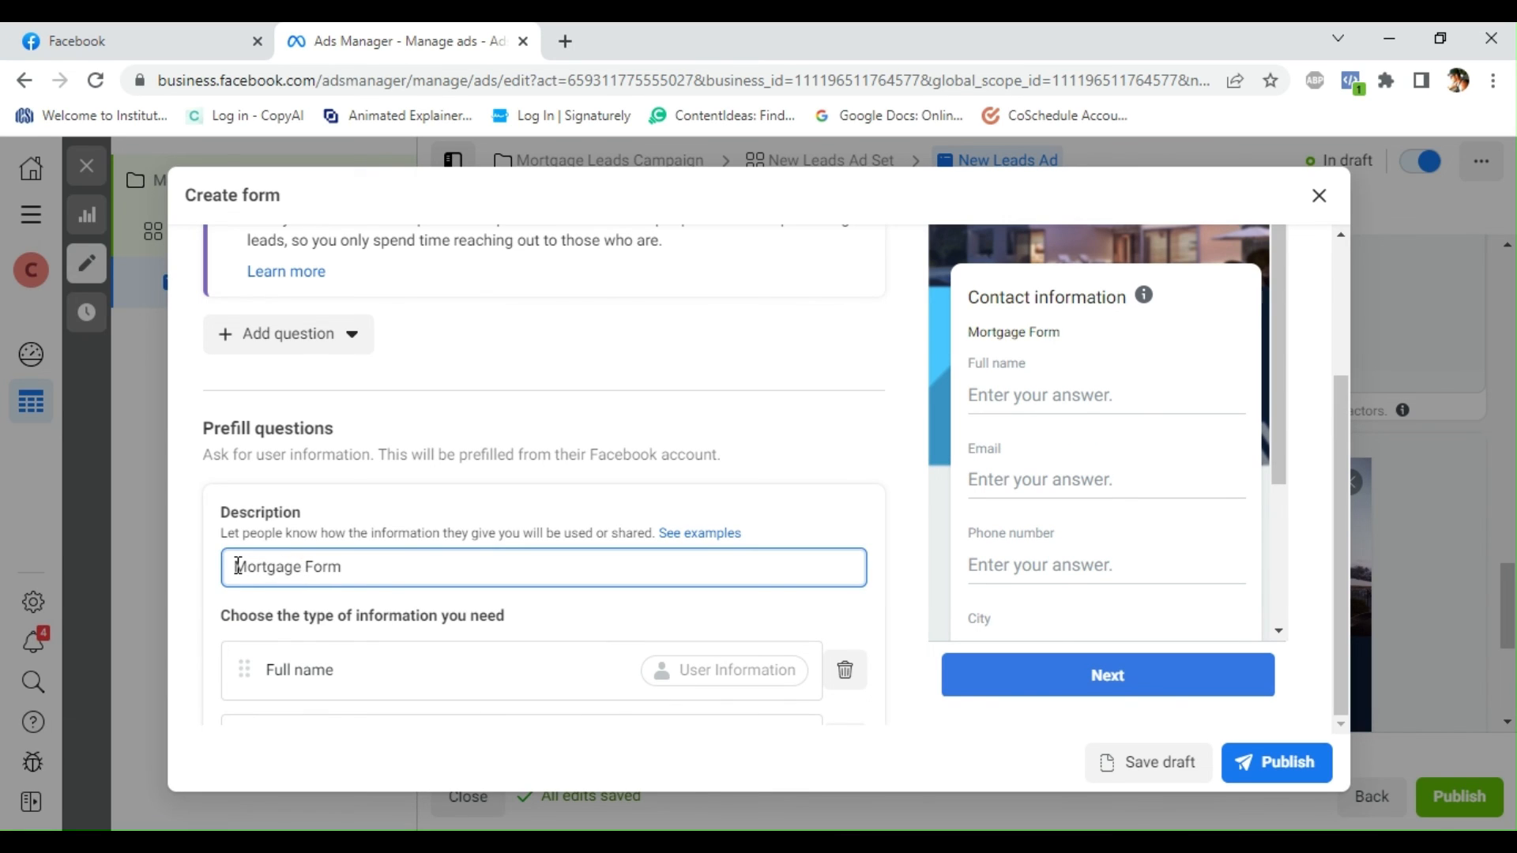
{"action": "left_click", "coordinate": [1279, 761]}
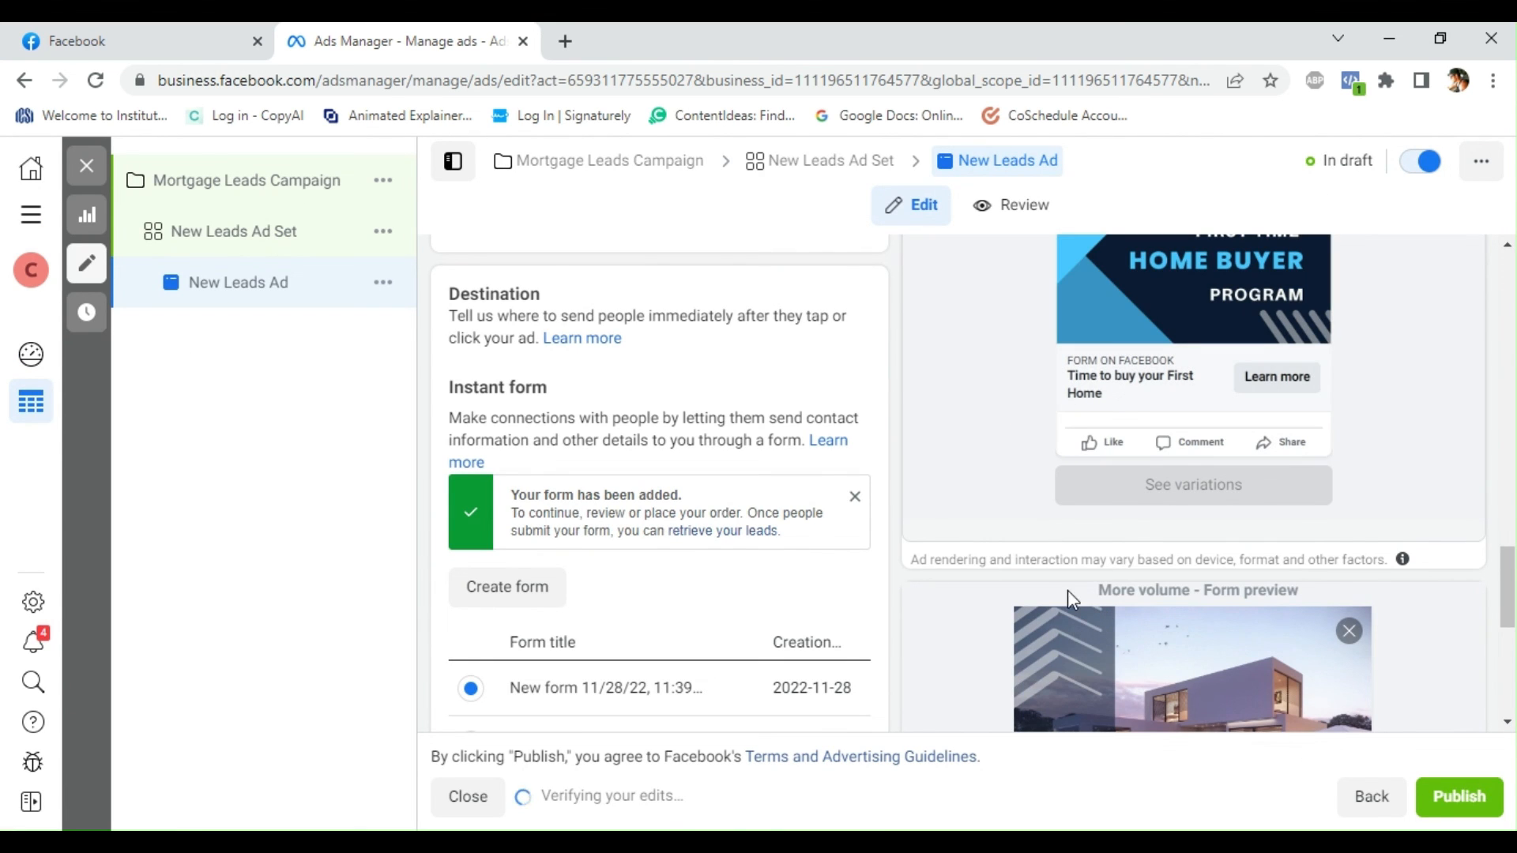
Page through the ad's form preview from the intro to the message for leads
{"action": "left_click_drag", "start_coordinate": [1511, 579], "coordinate": [1512, 666]}
{"action": "scroll", "coordinate": [1382, 681], "scroll_direction": "down", "scroll_amount": 1}
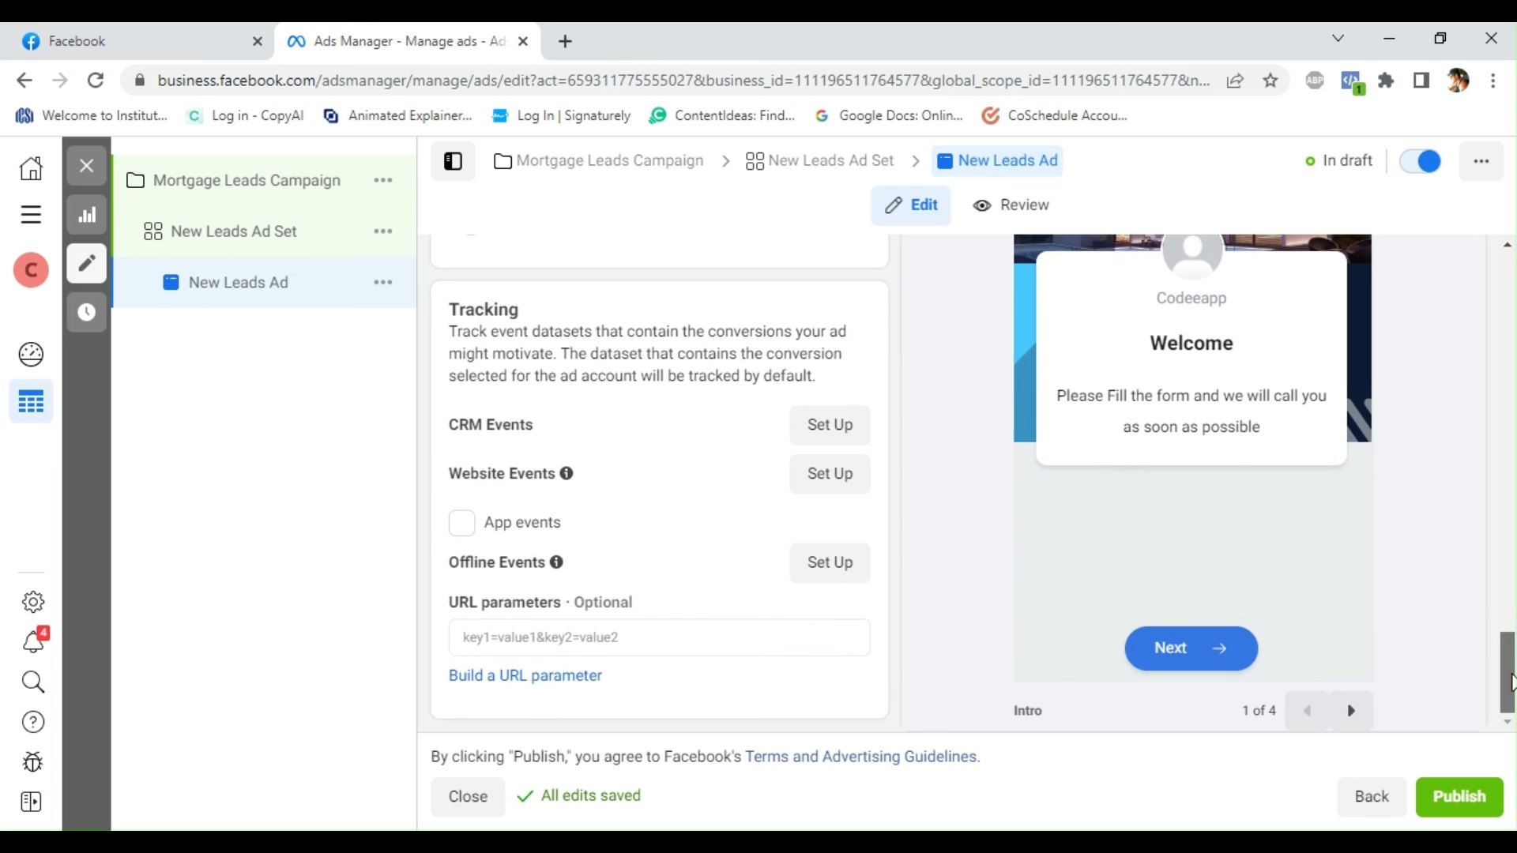
{"action": "left_click", "coordinate": [1352, 712]}
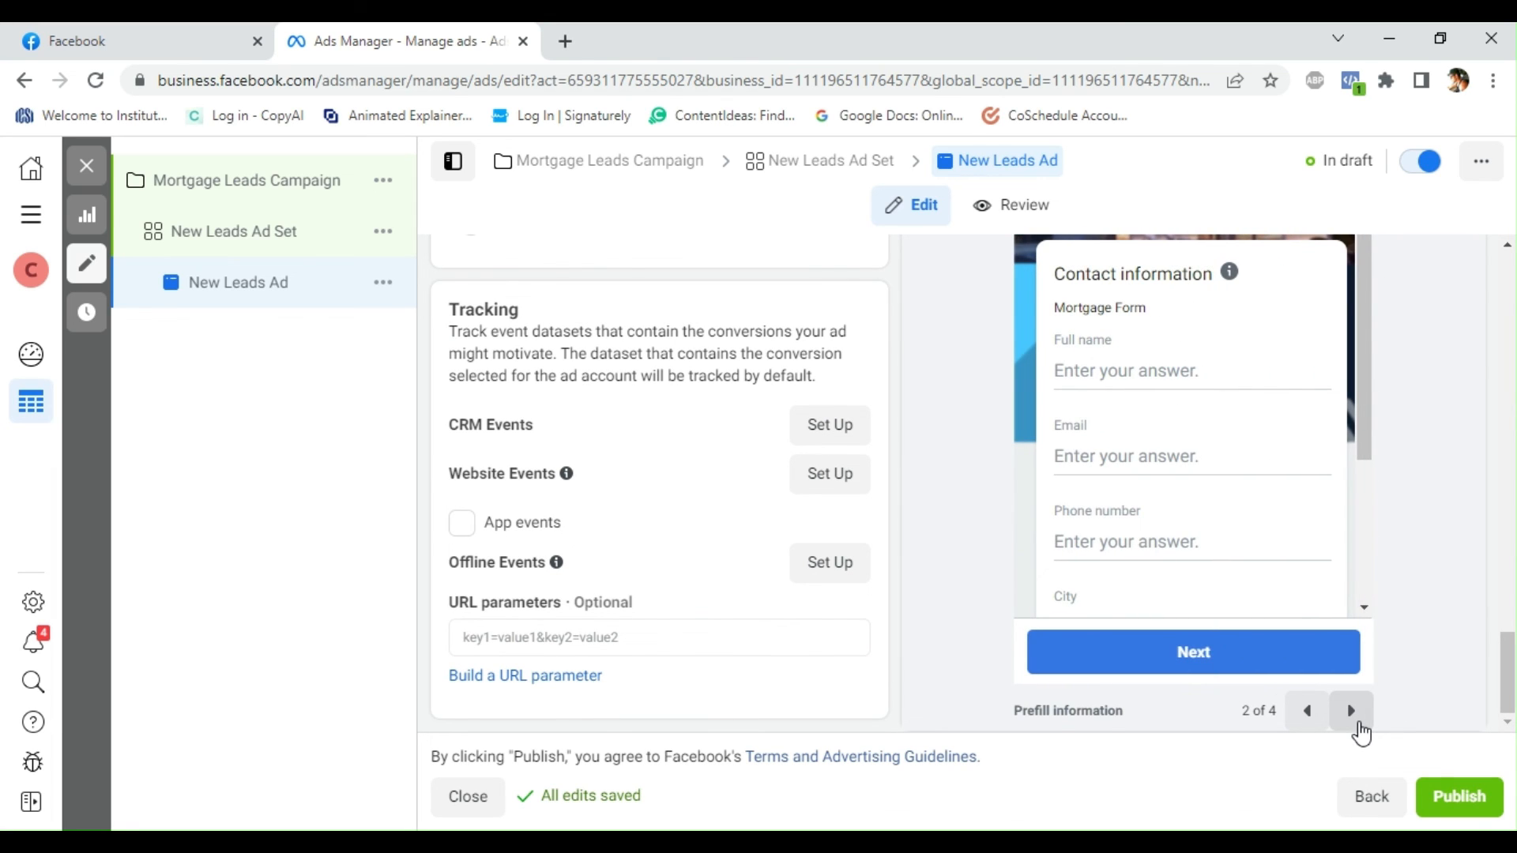
{"action": "left_click", "coordinate": [1358, 725]}
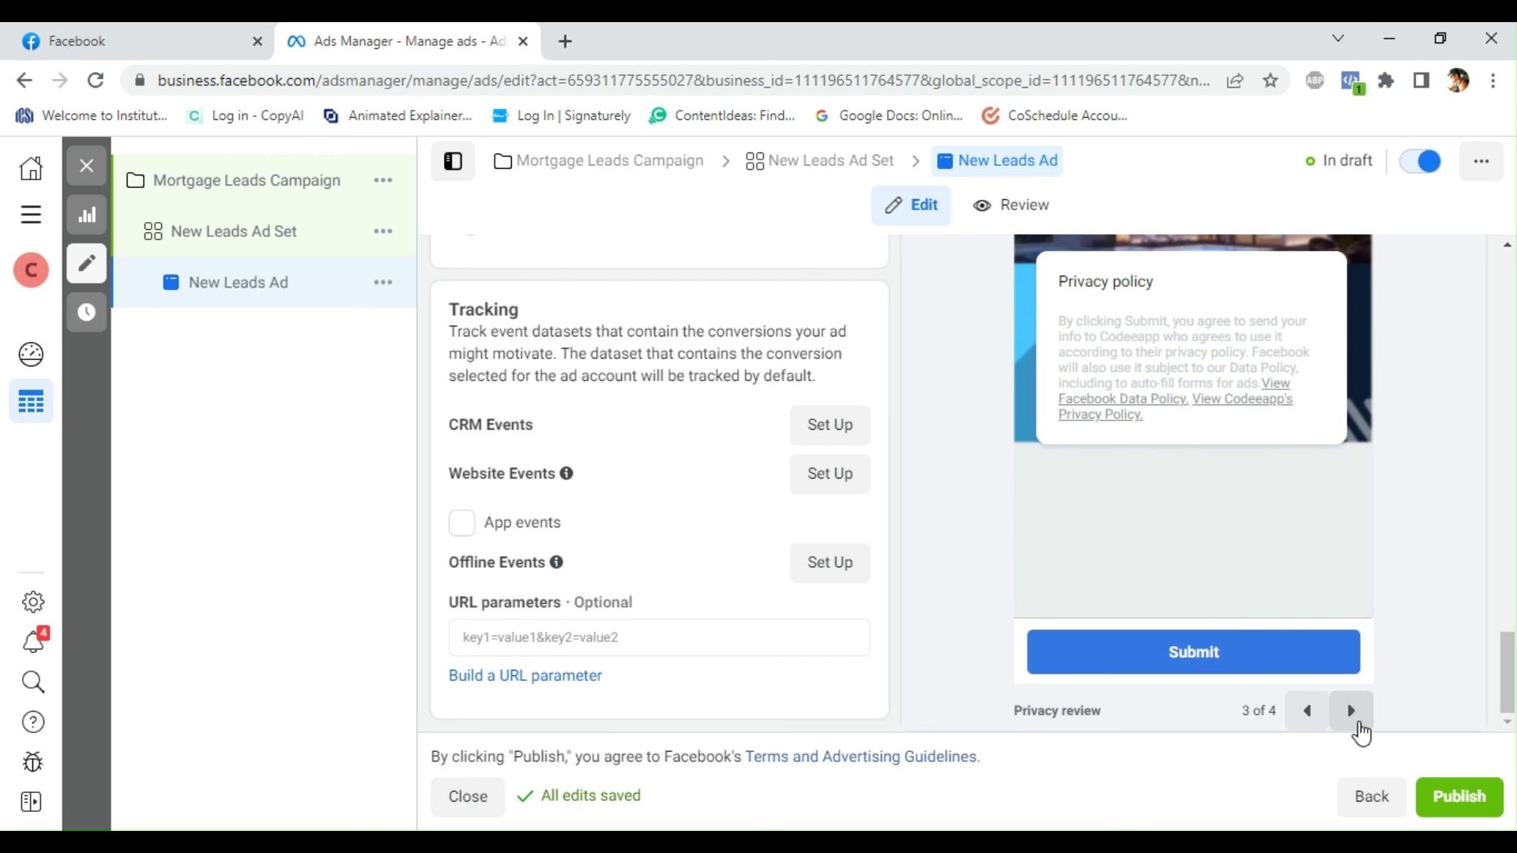
{"action": "left_click", "coordinate": [1357, 726]}
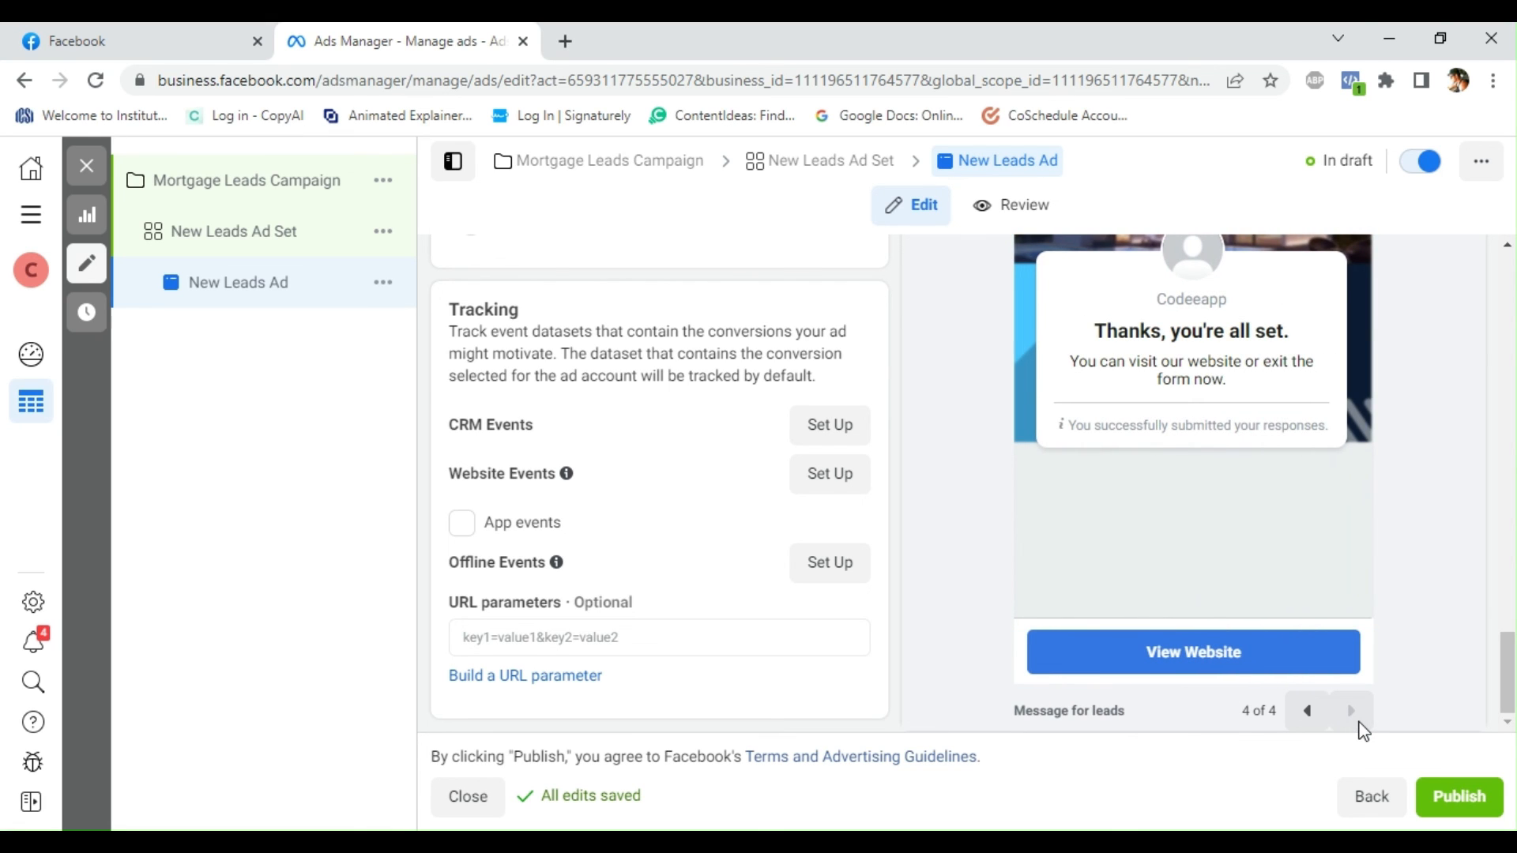